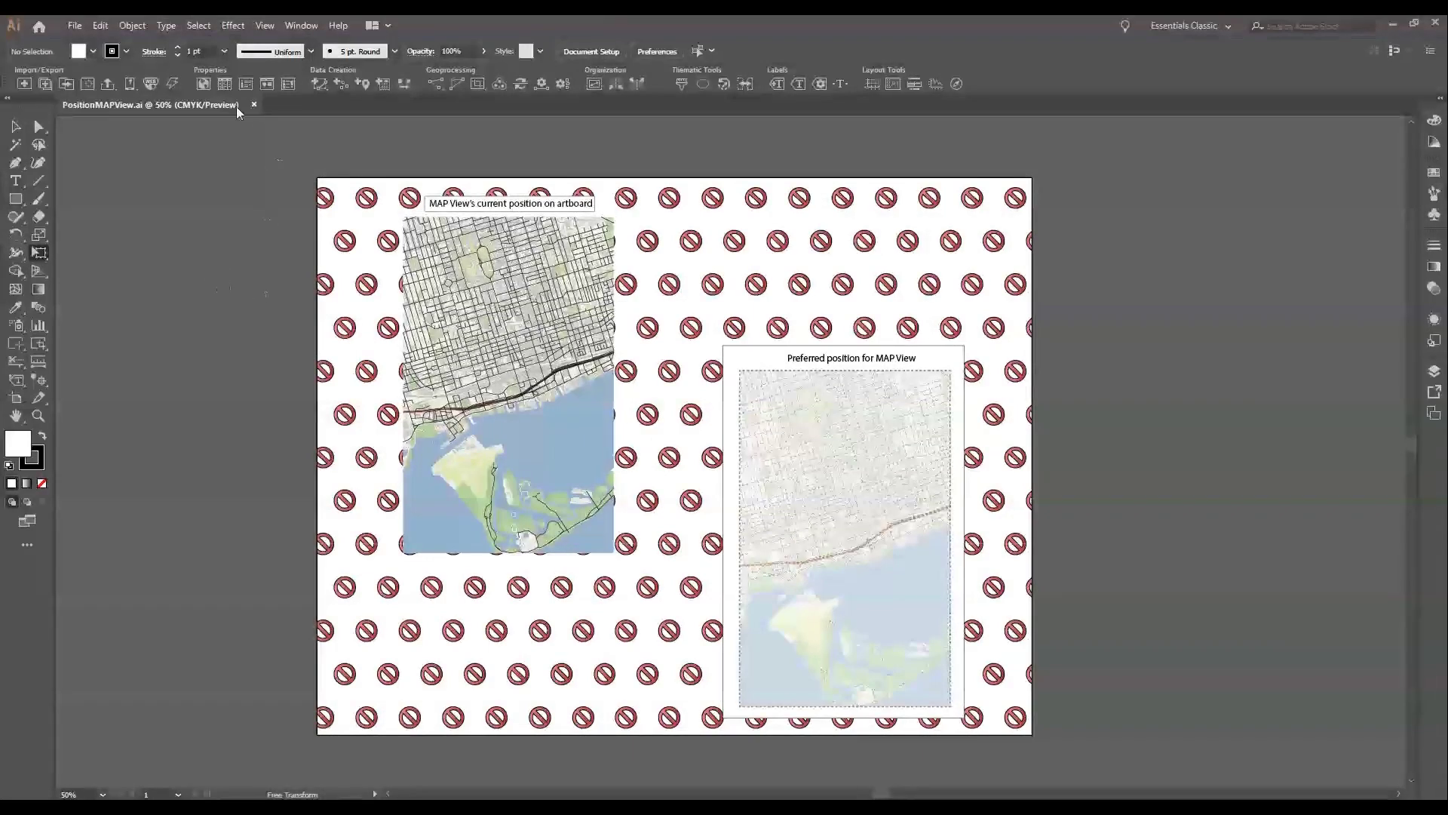
Open the MAP Views panel from the MAPublisher toolbar.
click(205, 83)
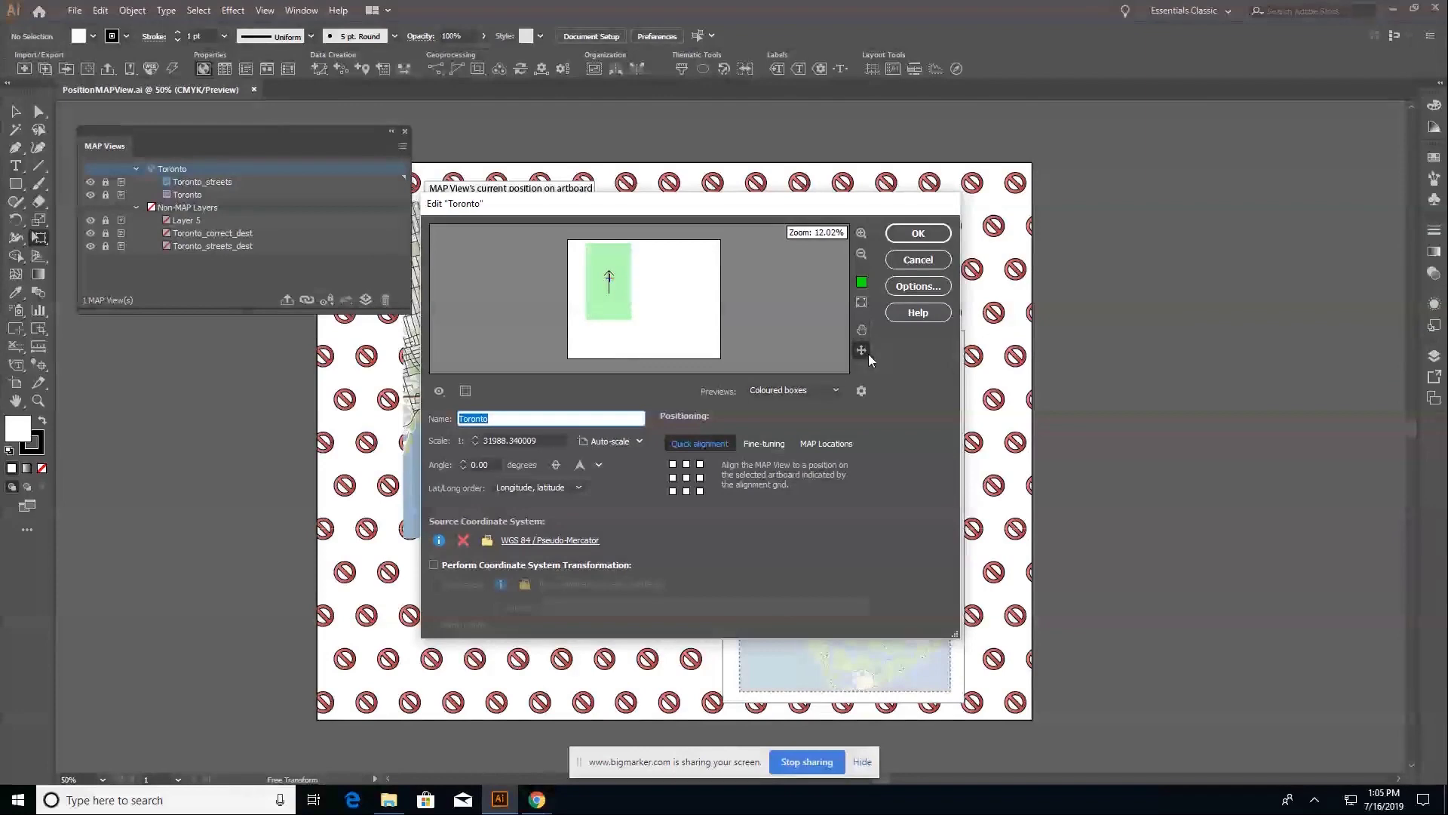
In Move MAP View mode, drag the Toronto map box right in the preview and confirm.
click(865, 355)
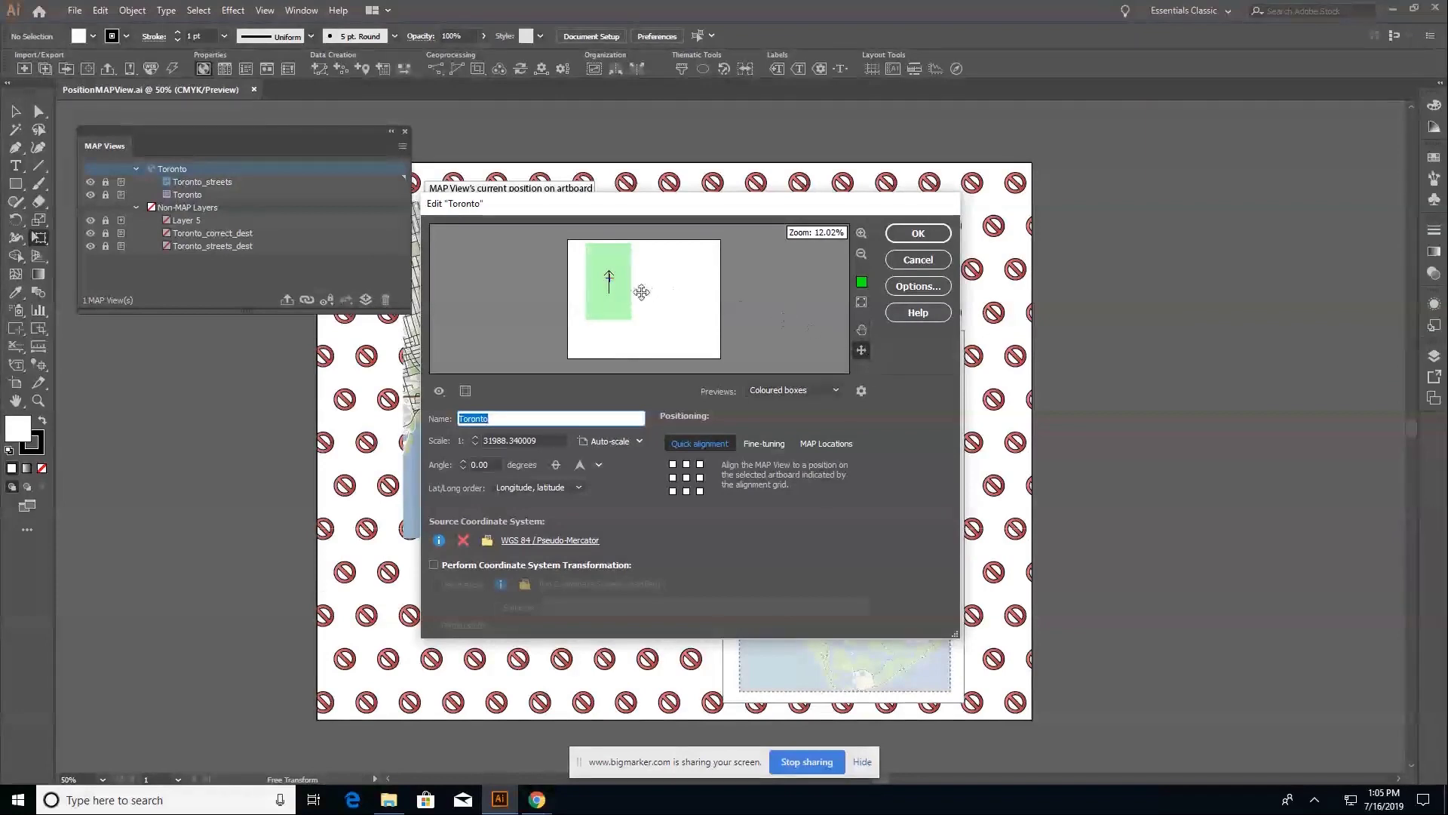
mouse_move(623, 292)
mouse_down()
mouse_move(688, 296)
mouse_move(670, 326)
mouse_move(626, 320)
mouse_up()
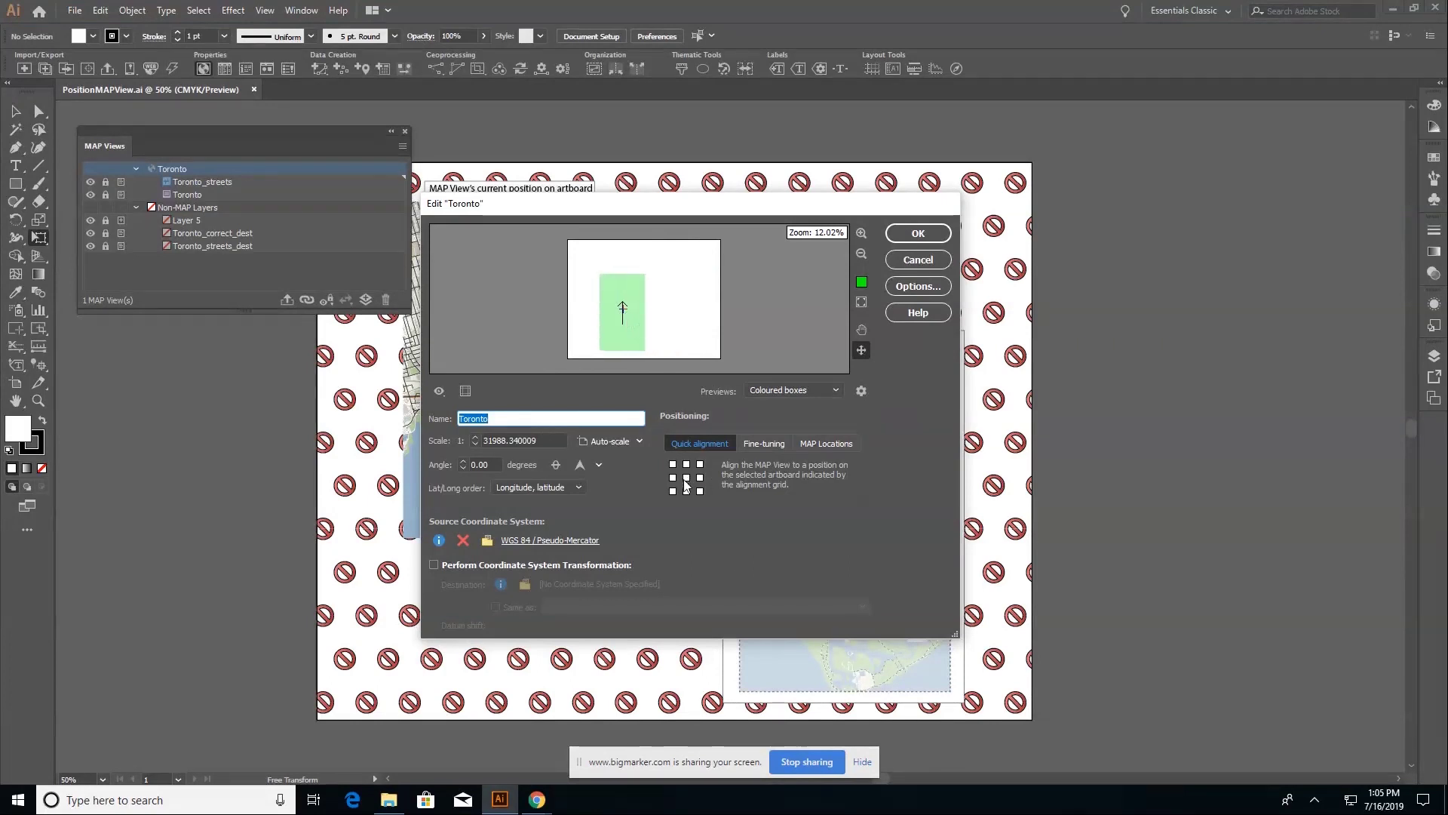
click(764, 447)
click(826, 445)
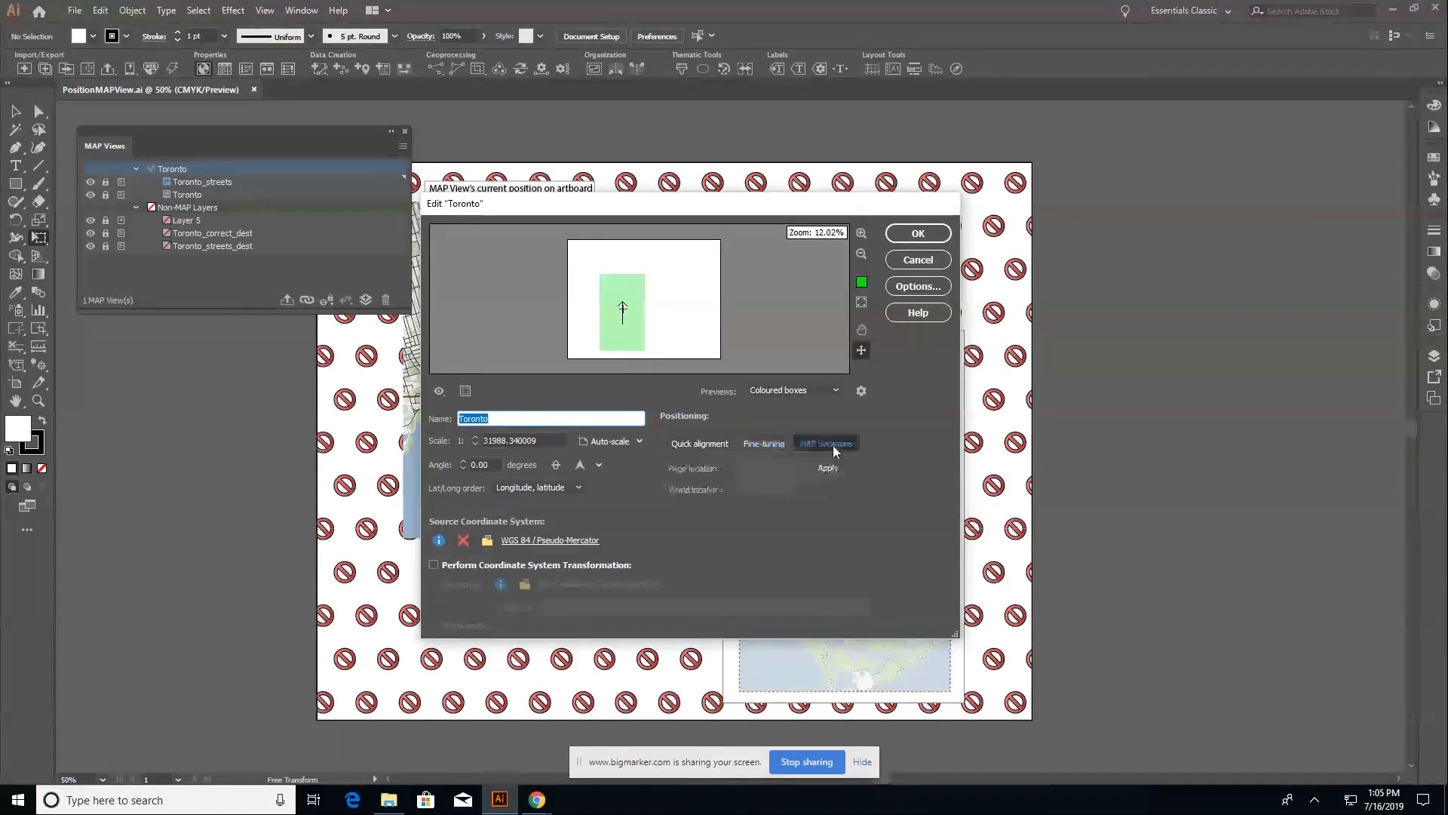
drag(629, 333, 601, 308)
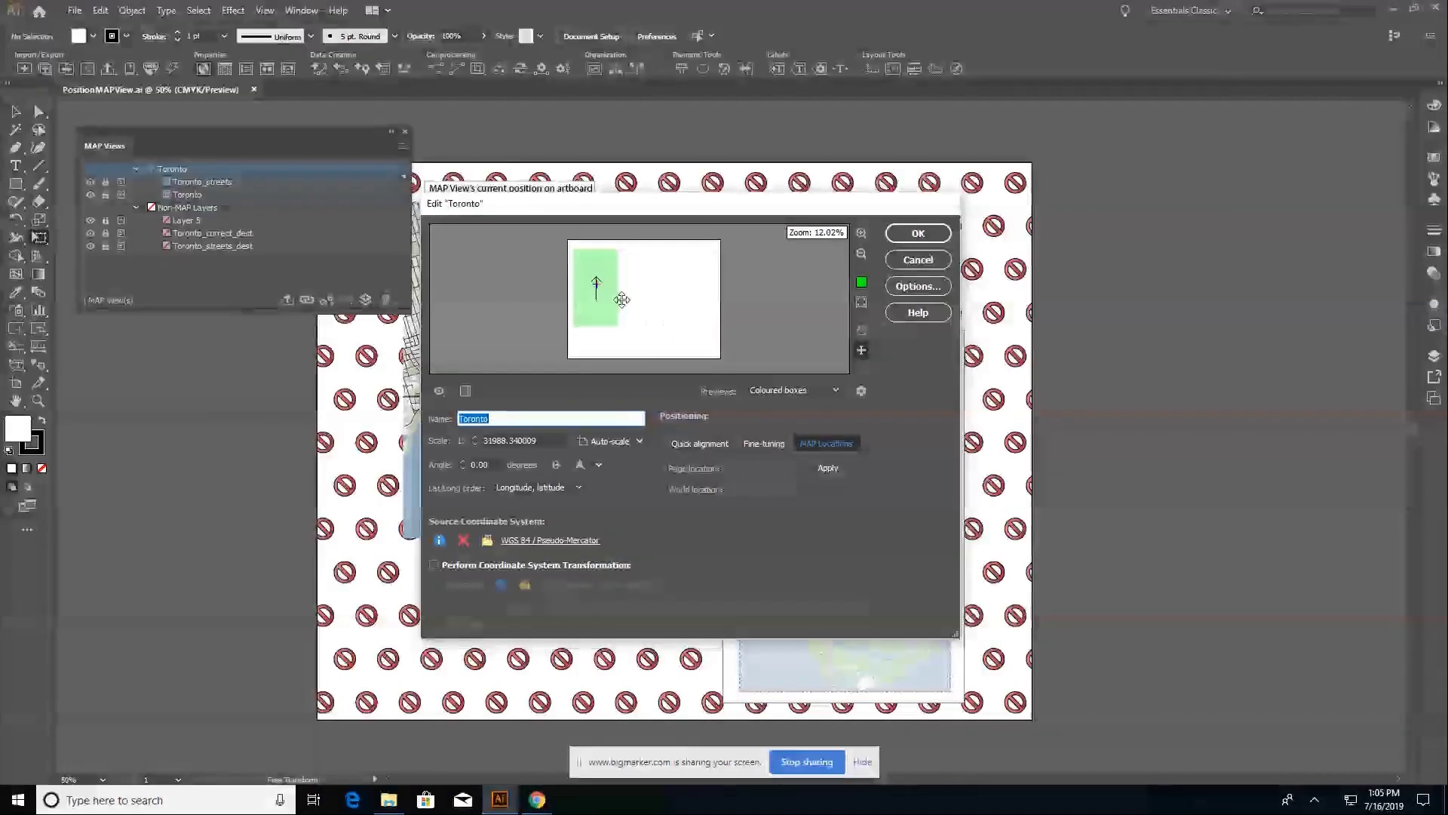
drag(596, 291, 661, 298)
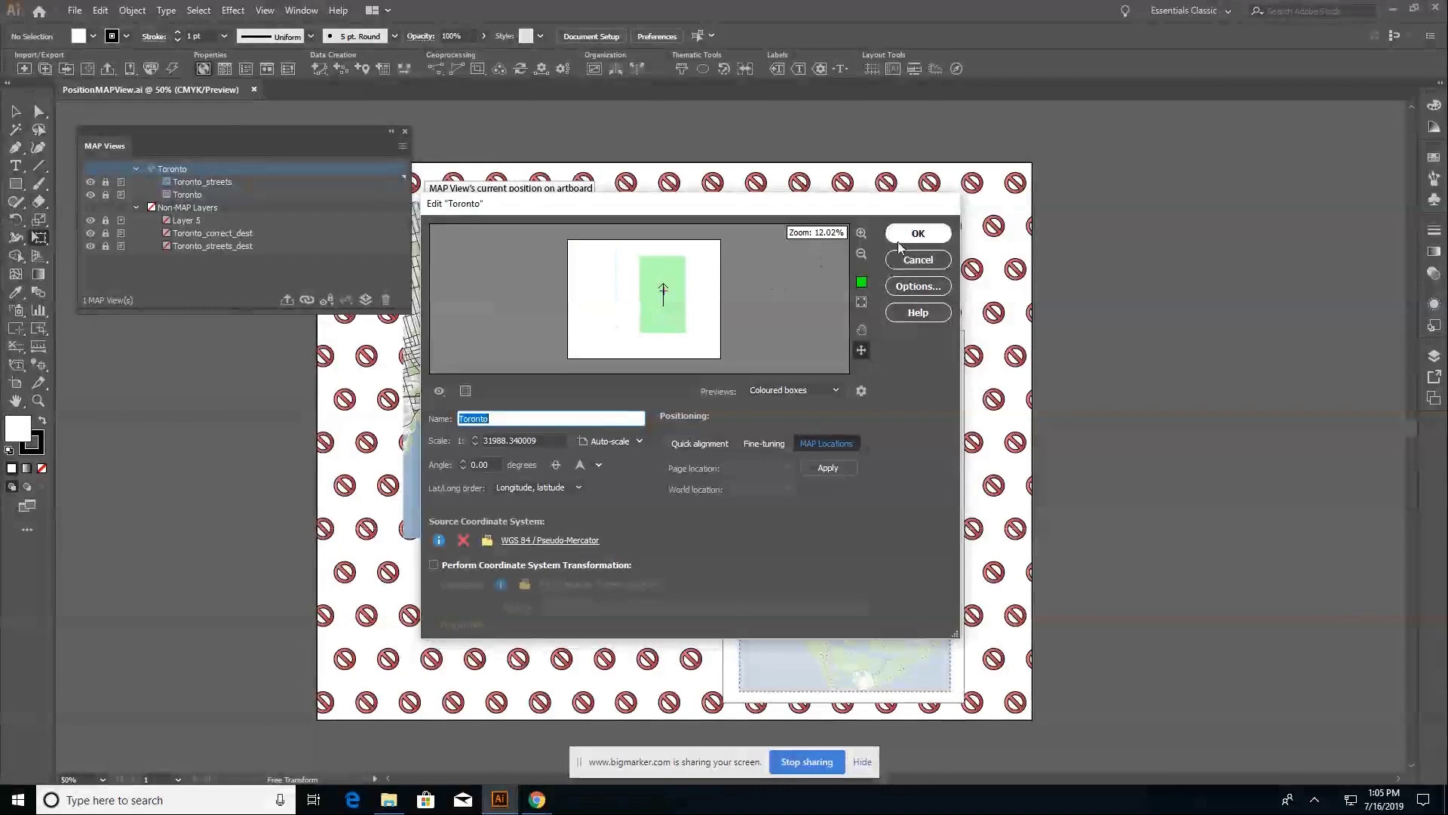
click(917, 233)
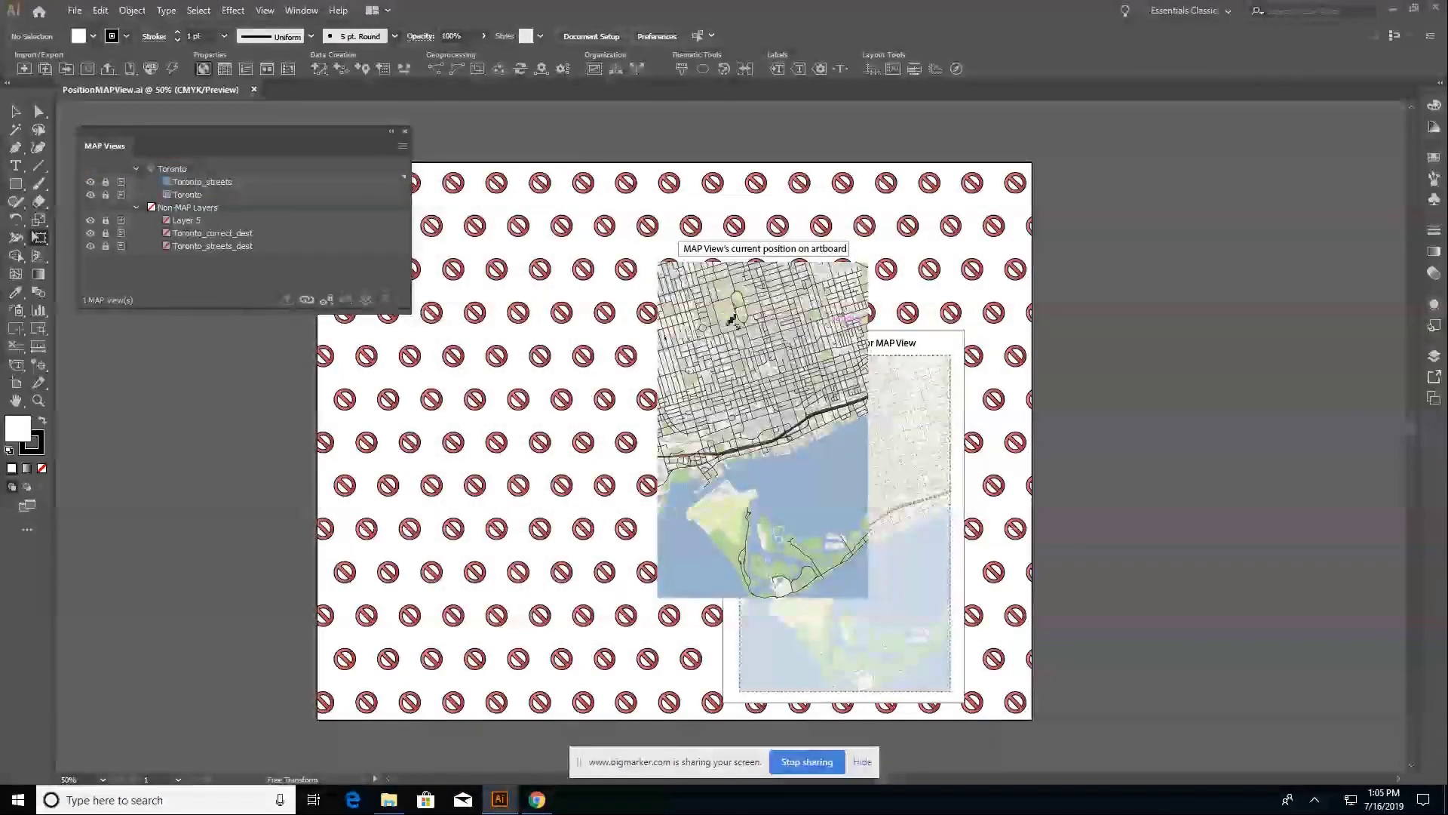
Undo the map move and reopen the Toronto MAP View settings, treating locked layers as unlocked.
key(ctrl+z)
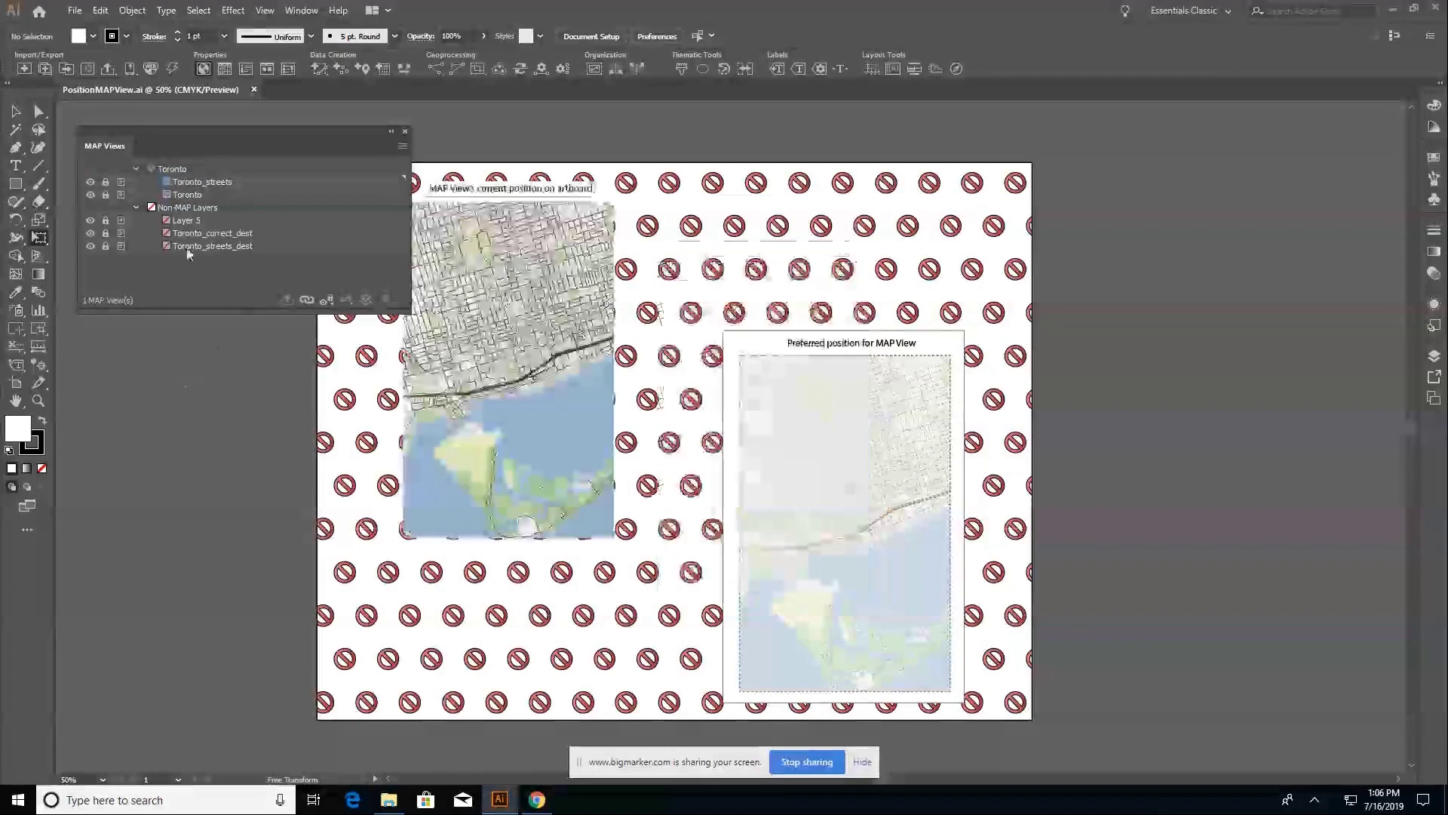
double_click(236, 173)
click(680, 365)
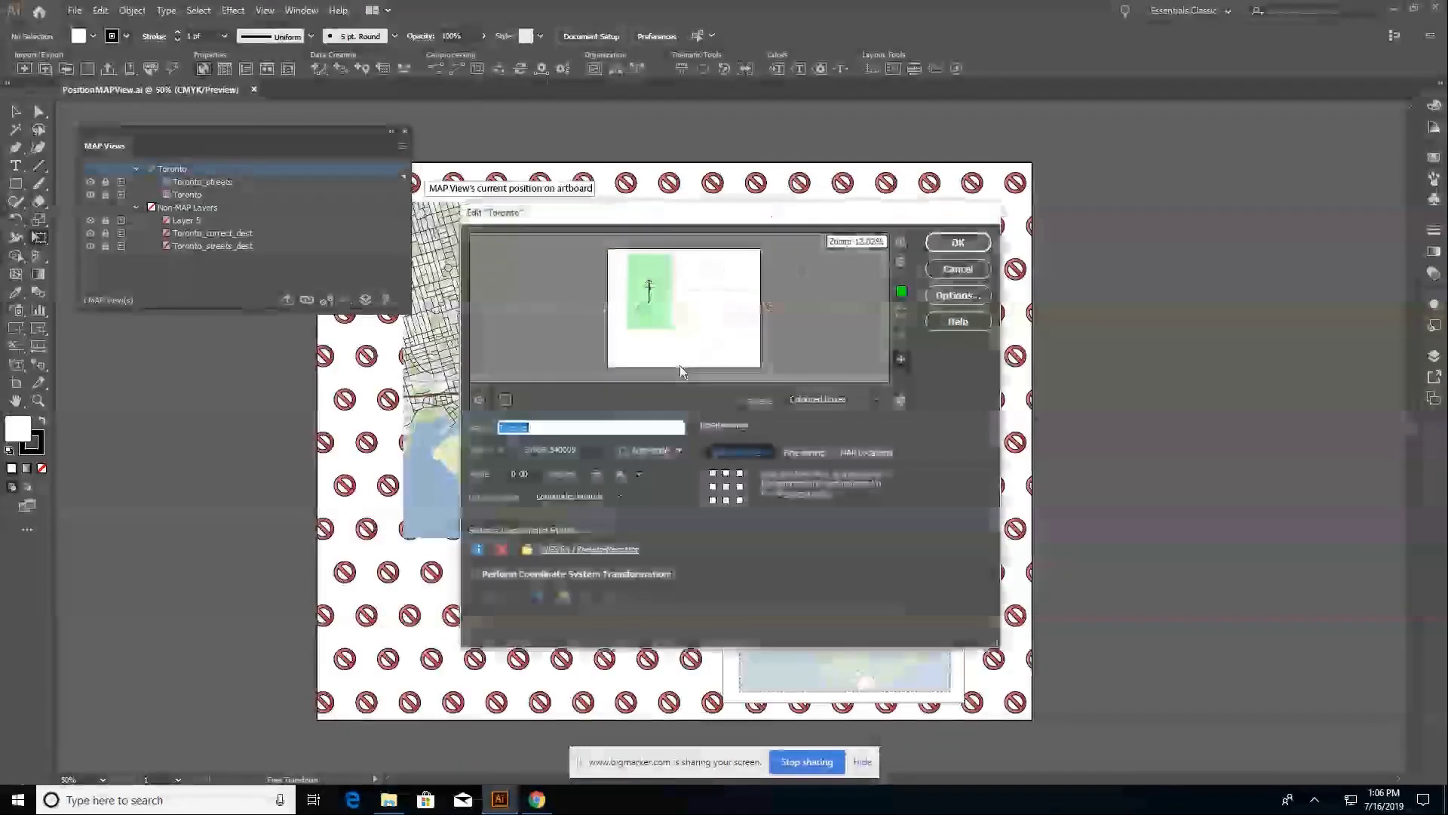
Preview several Quick alignment positions, ending with the map view aligned top-left.
click(712, 500)
click(740, 500)
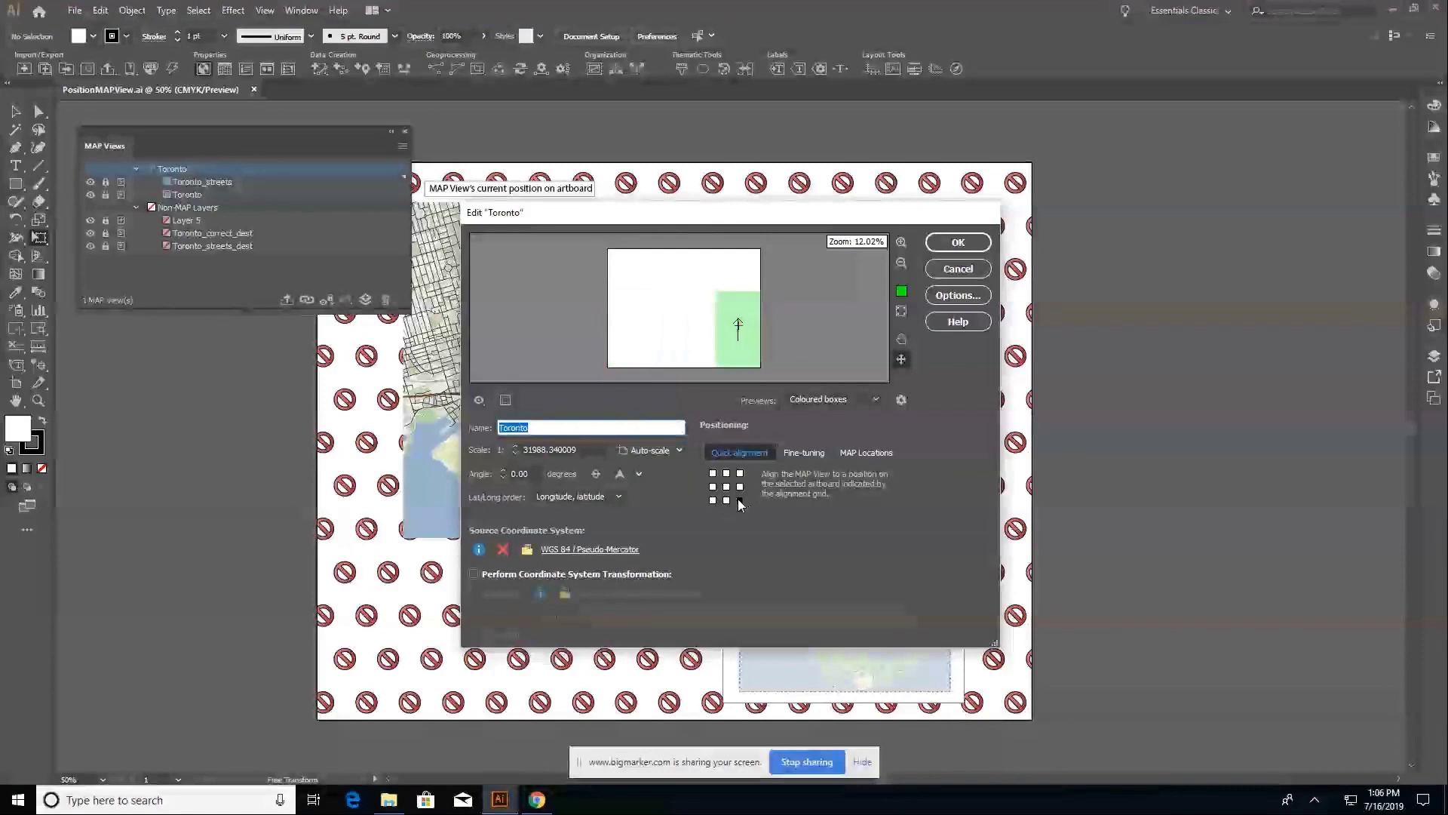
click(740, 487)
click(727, 486)
click(712, 486)
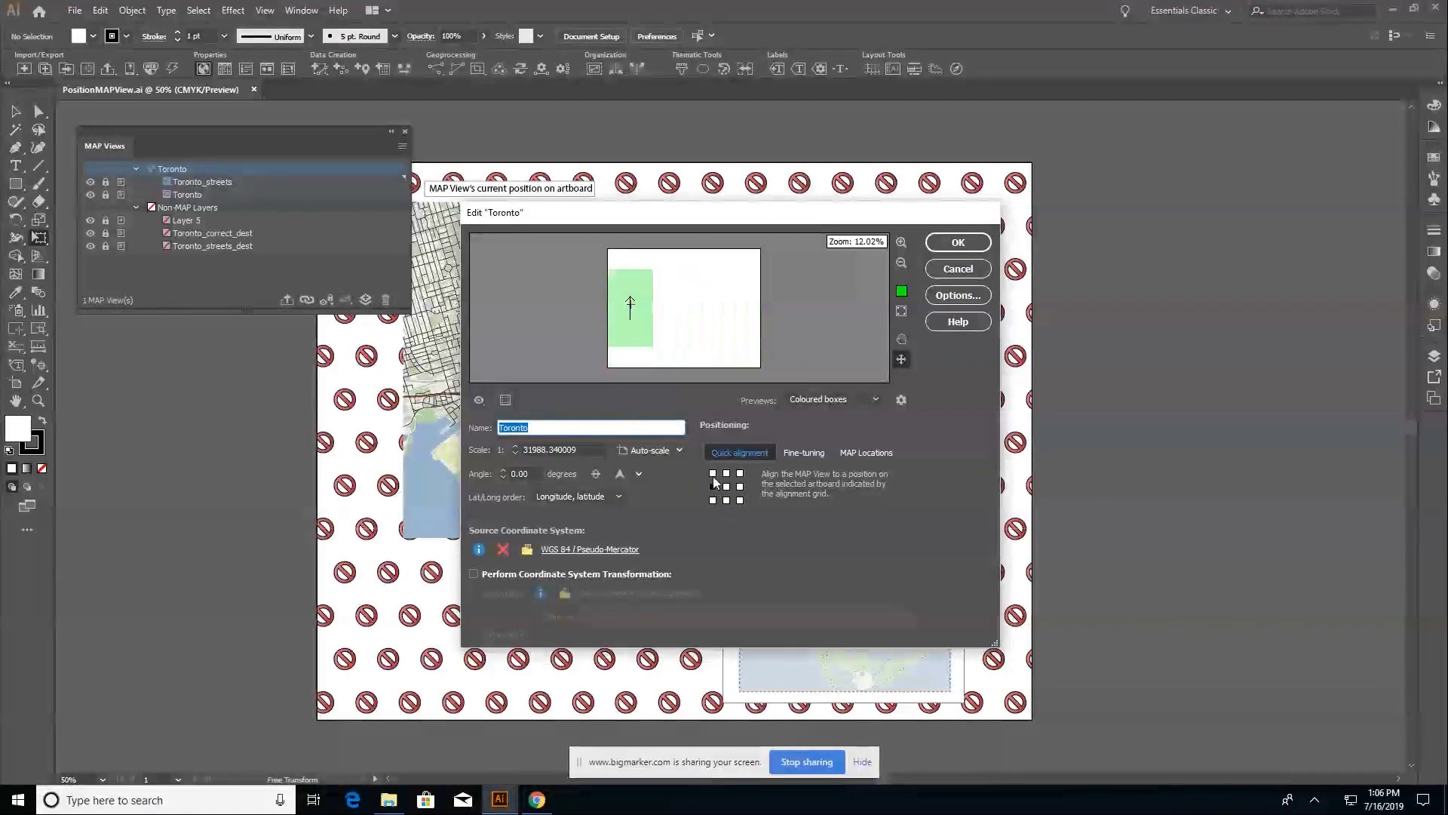
click(712, 473)
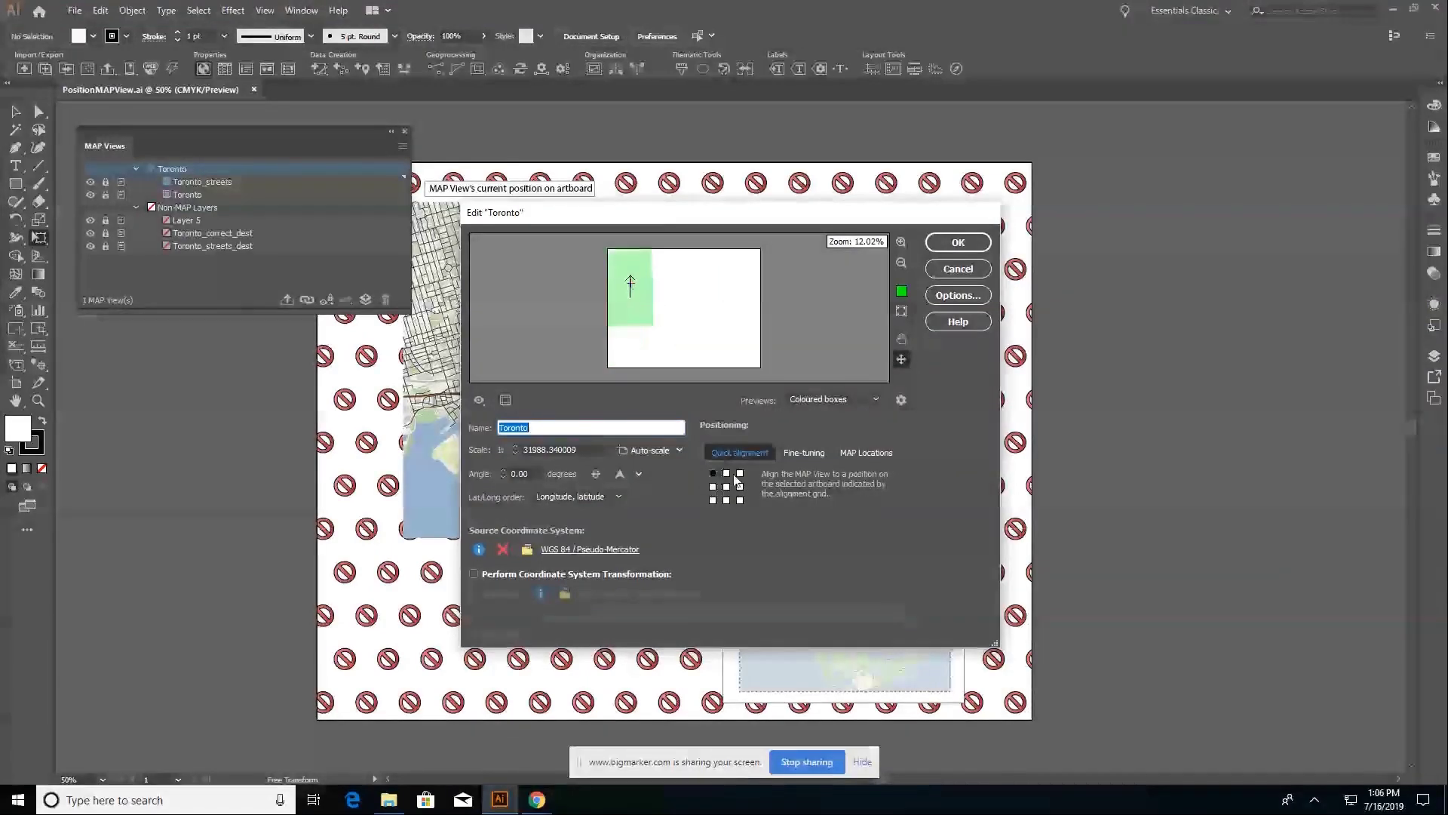
Try new Lower-left X and Y offsets (900, 40061), then drag the map box to the page centre.
click(797, 455)
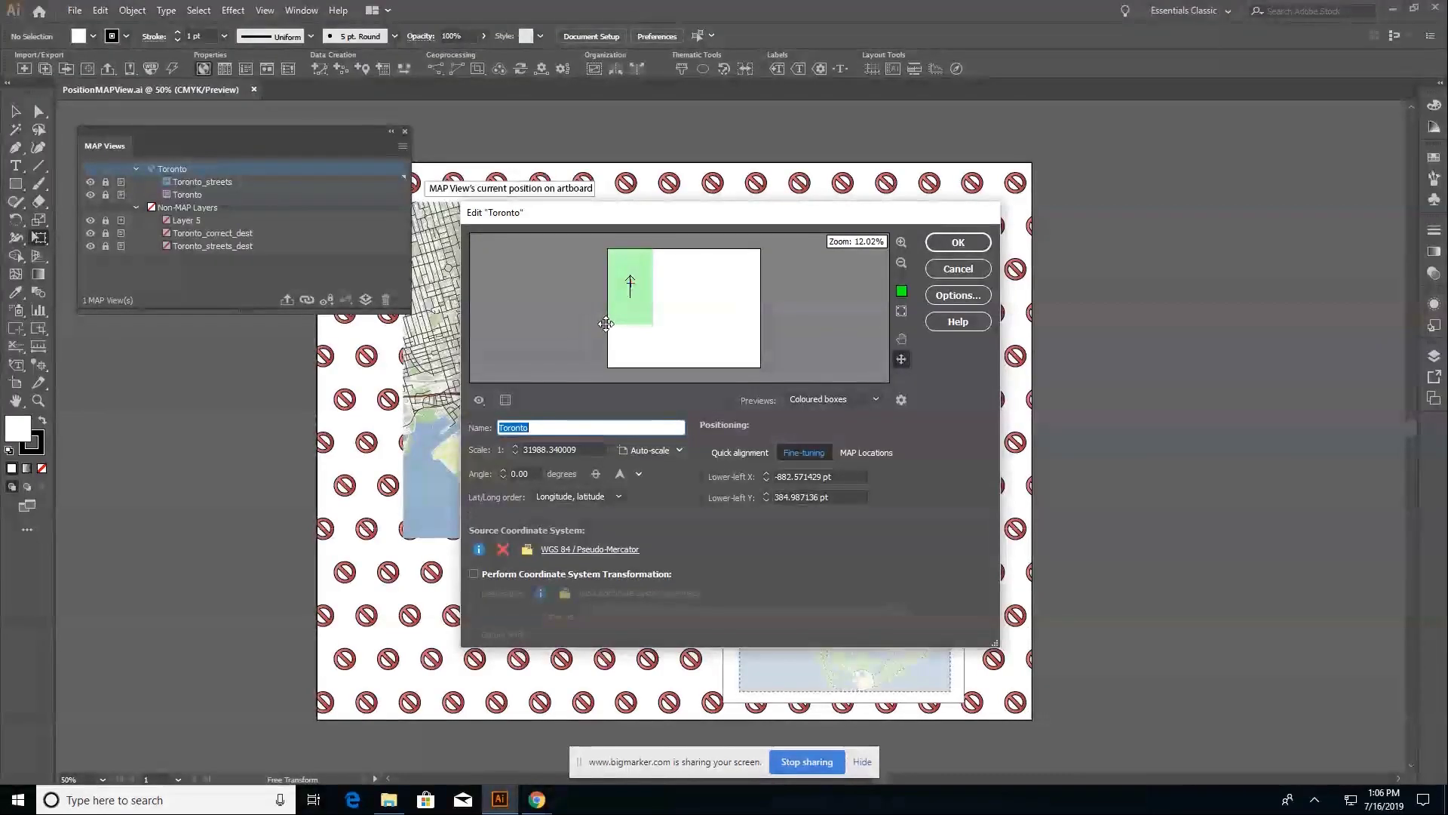
click(779, 478)
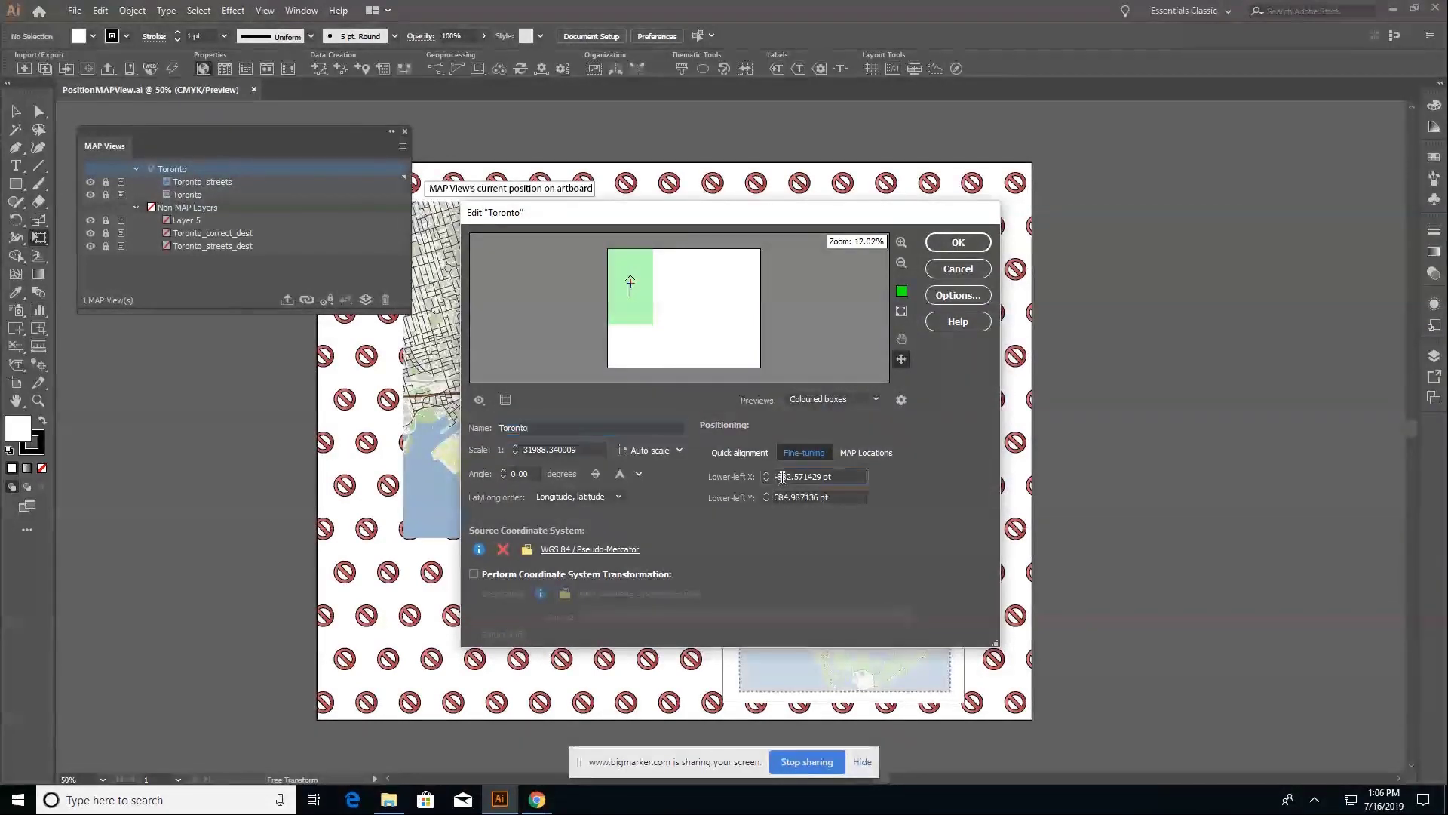
mouse_move(774, 476)
mouse_down()
mouse_move(792, 477)
mouse_move(776, 477)
mouse_up()
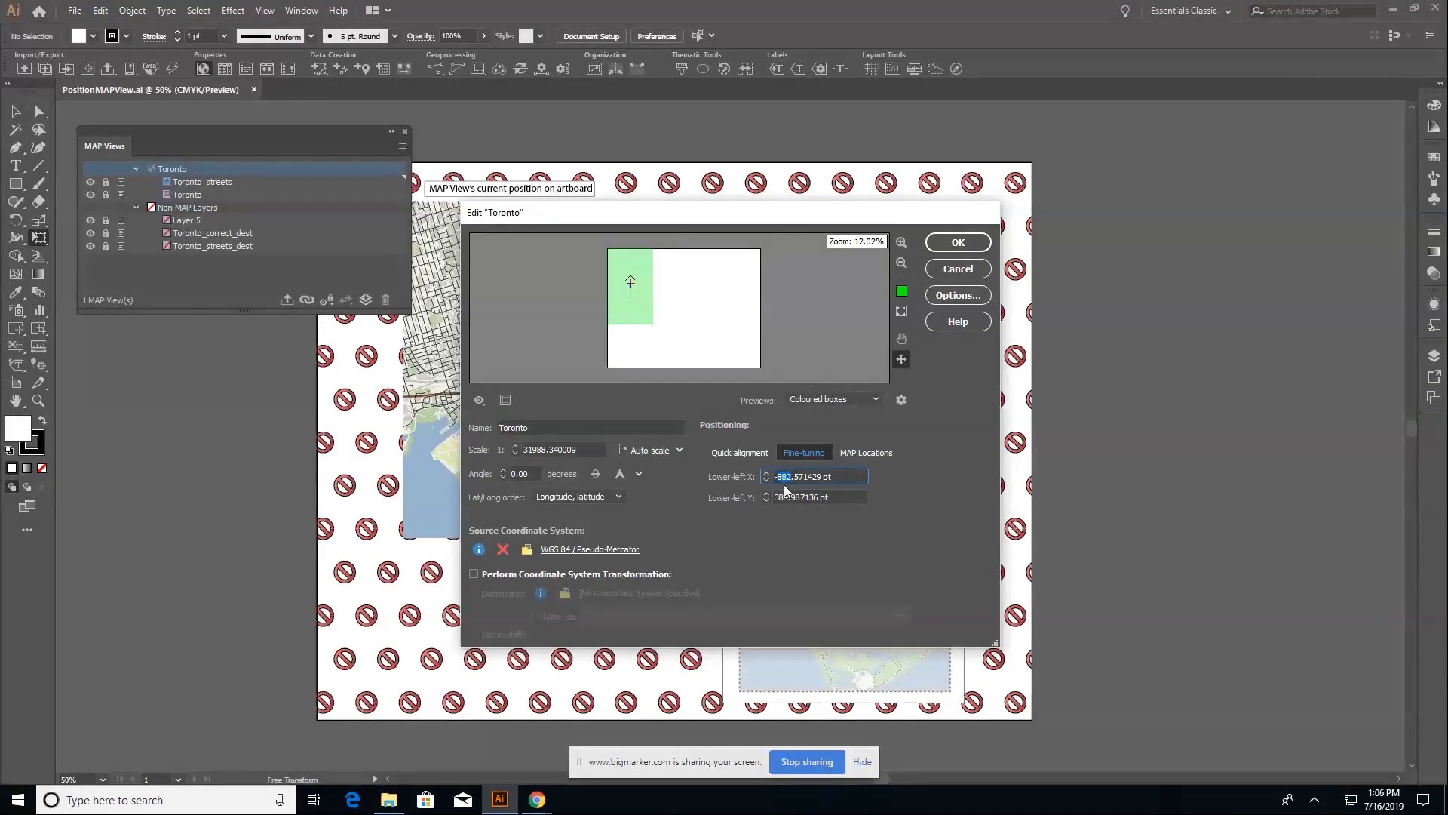
text(900)
drag(789, 497, 773, 501)
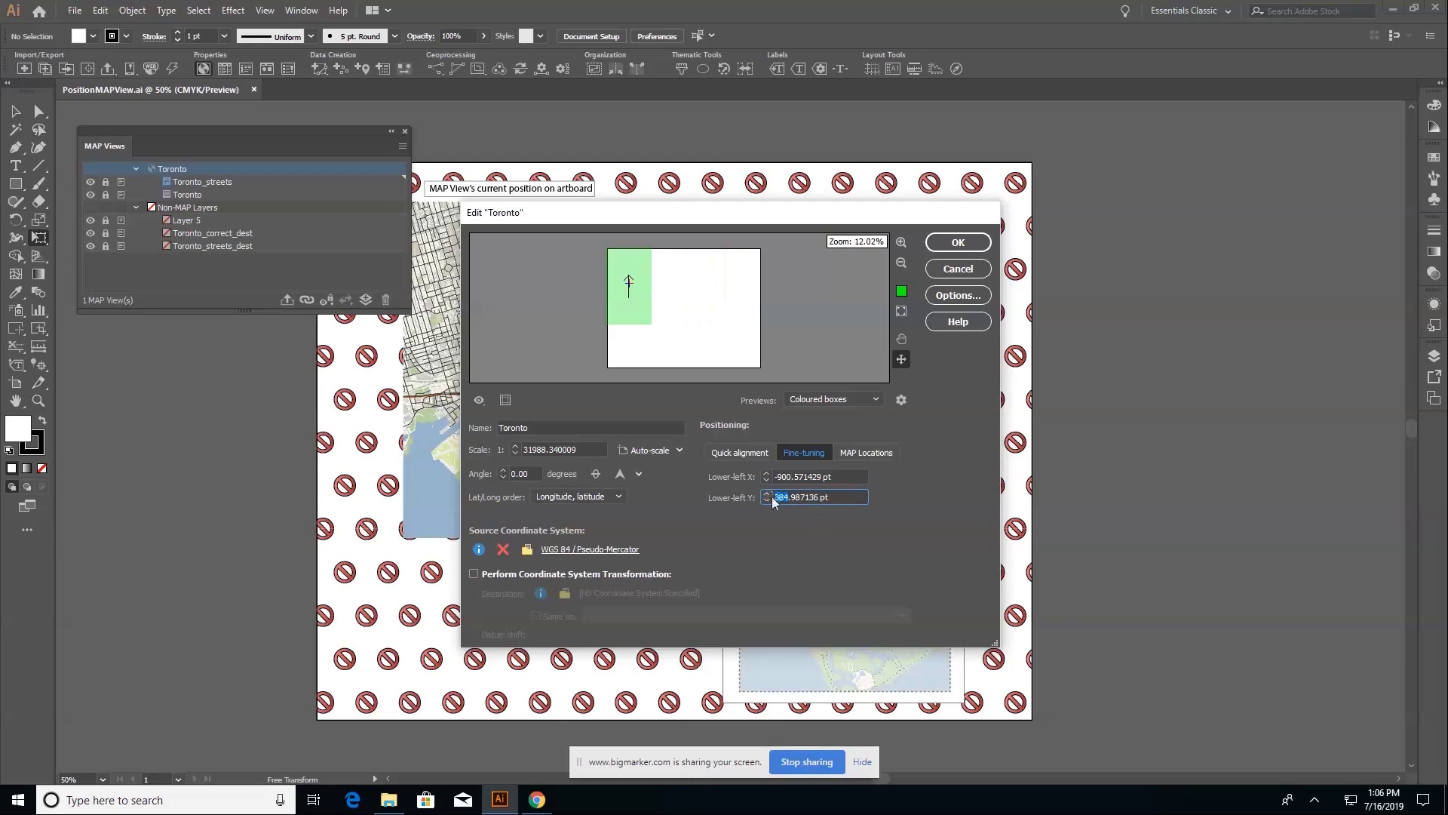
text(400)
text(6)
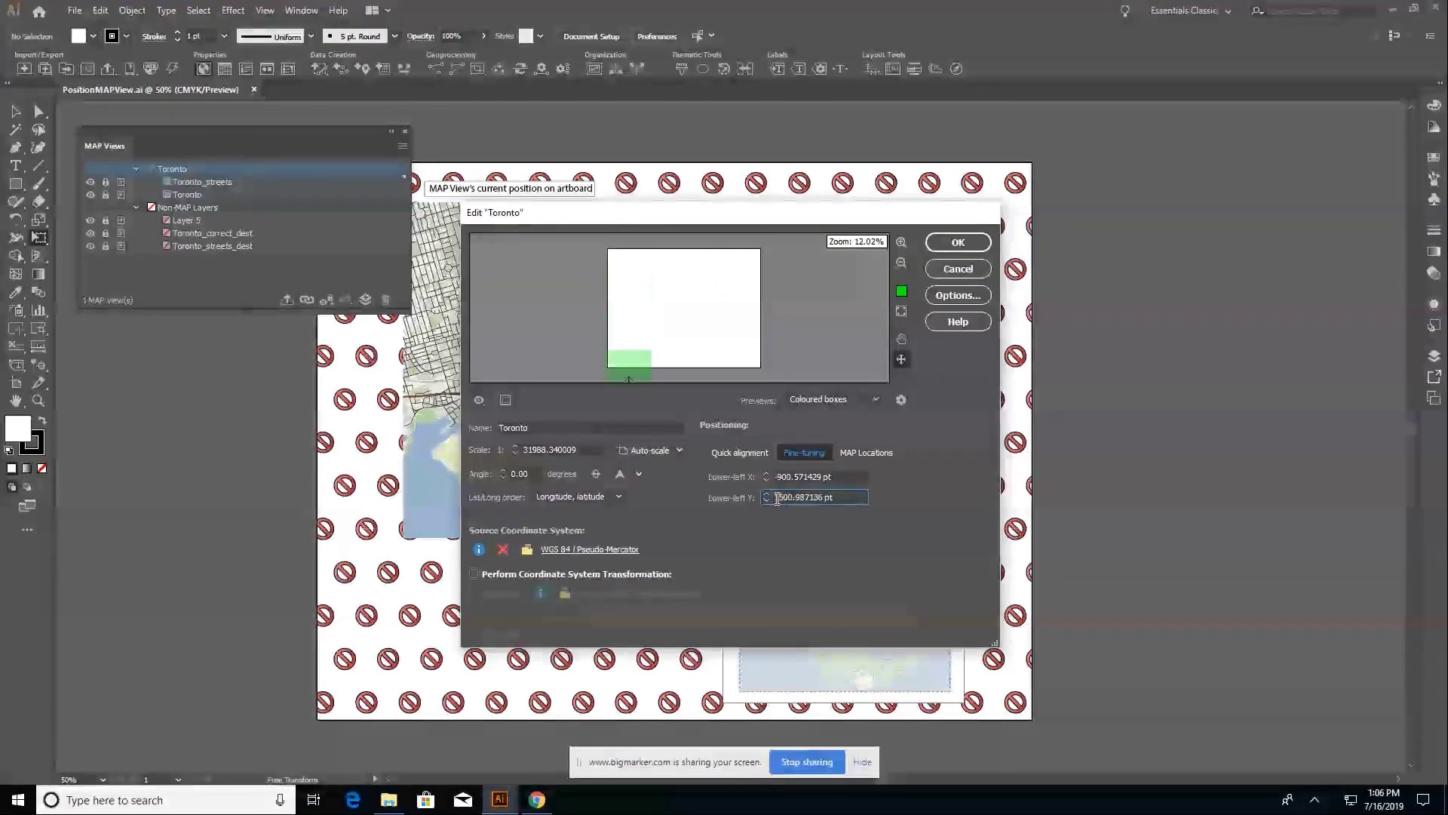
text(1)
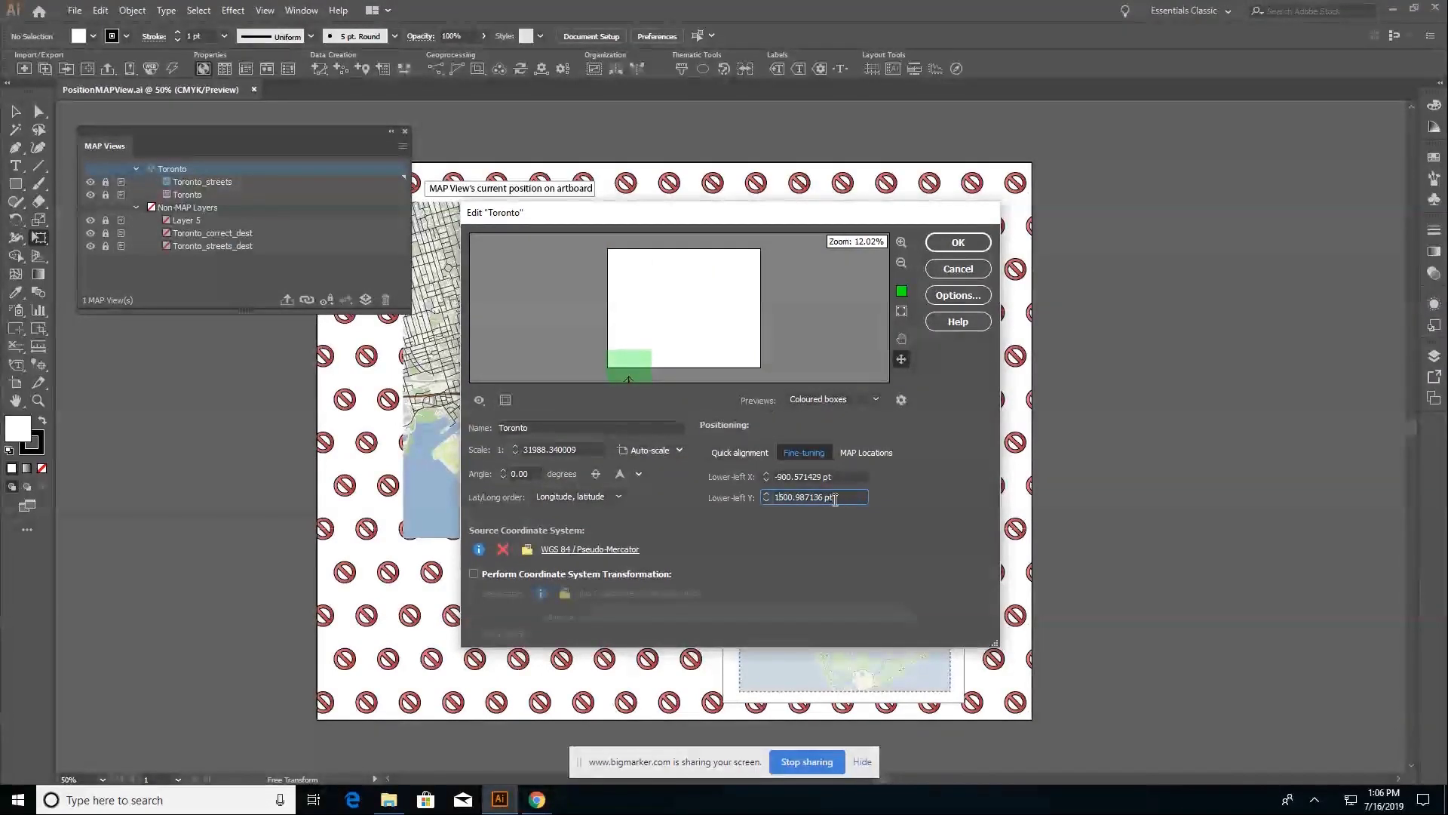
key(Up)
key(Up)
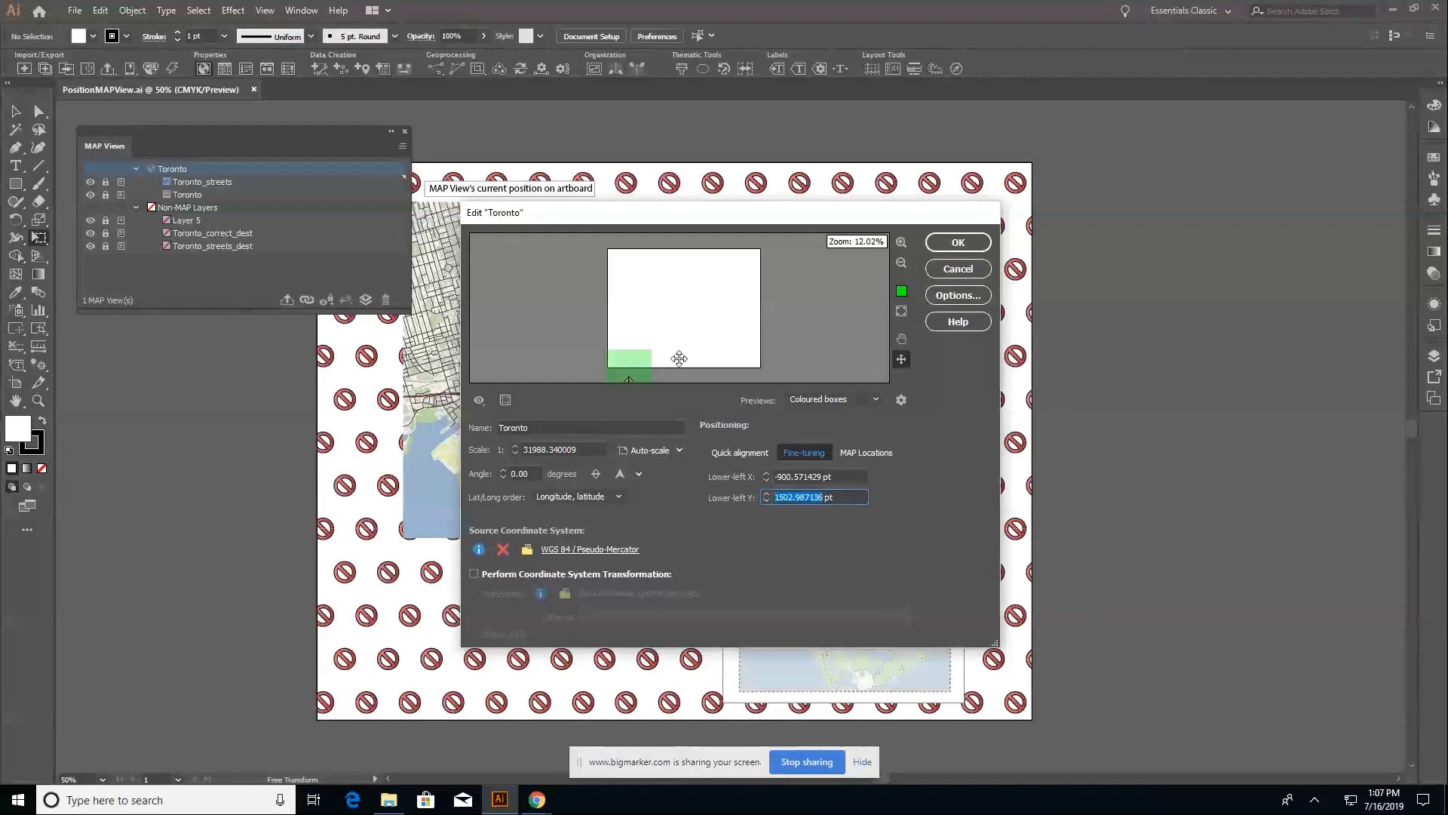
drag(633, 357, 698, 306)
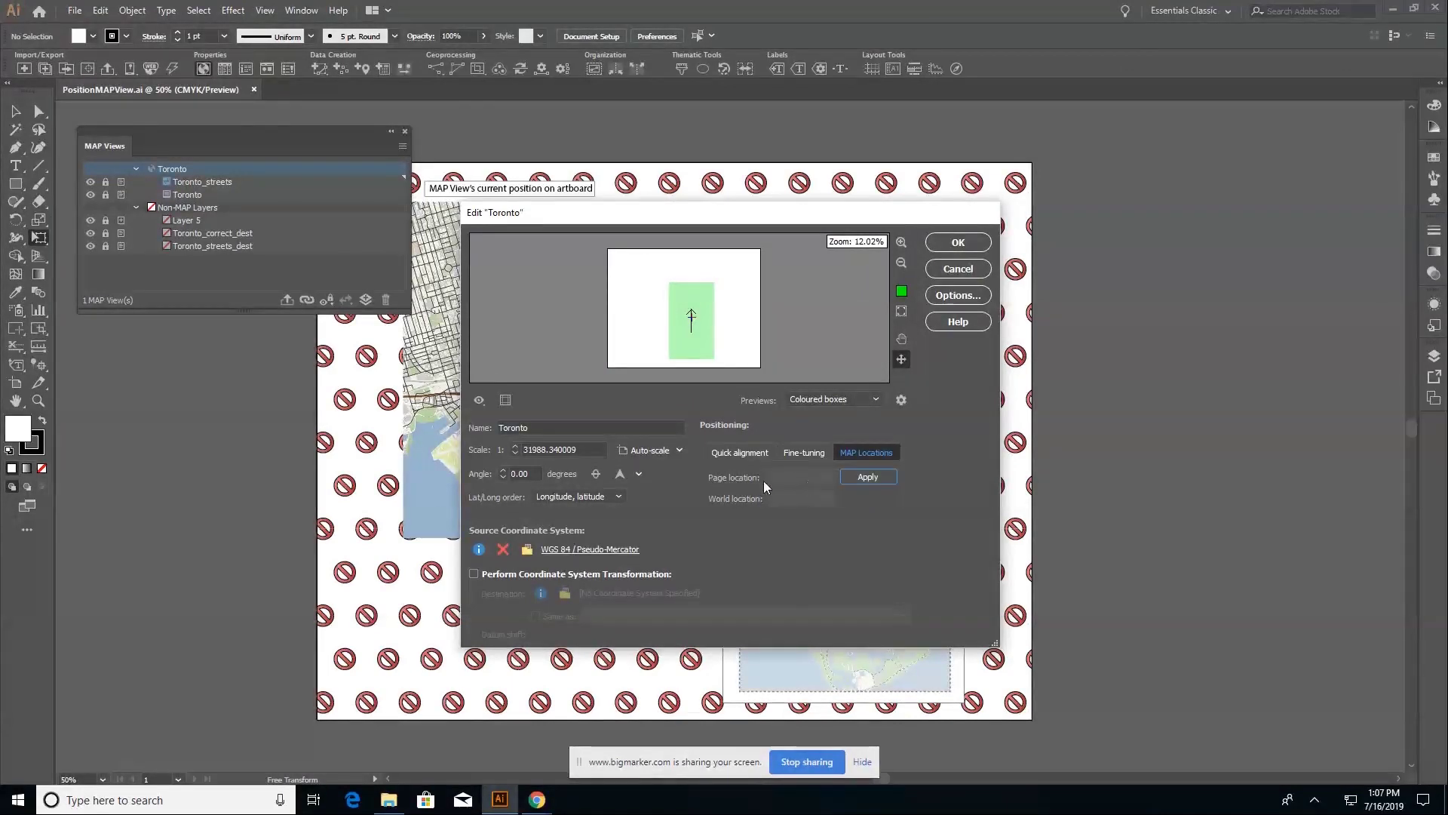
Cancel the dialog and mark world location Location 1 at the Toronto_streets map's lower-left corner.
click(946, 273)
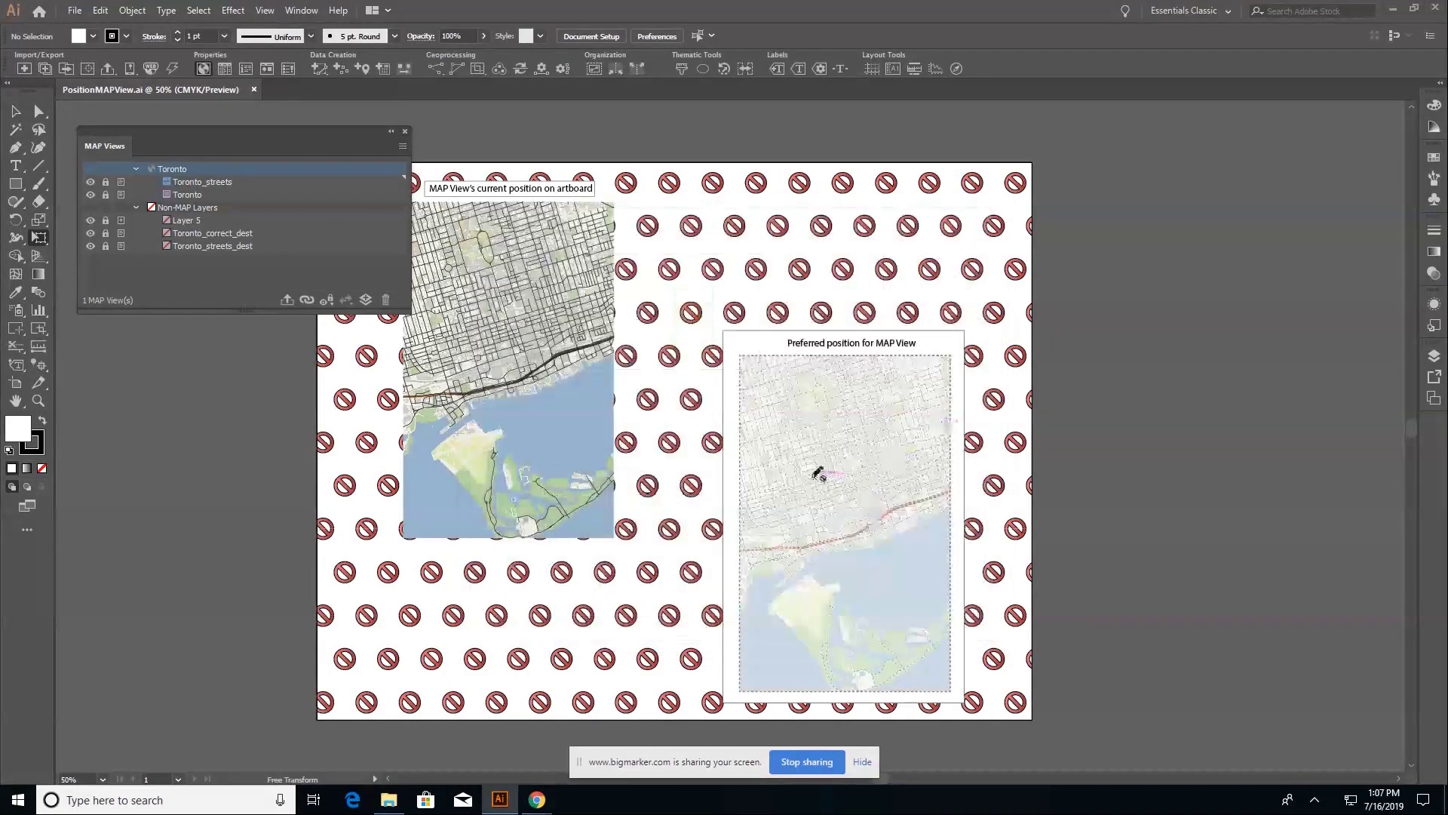
click(38, 365)
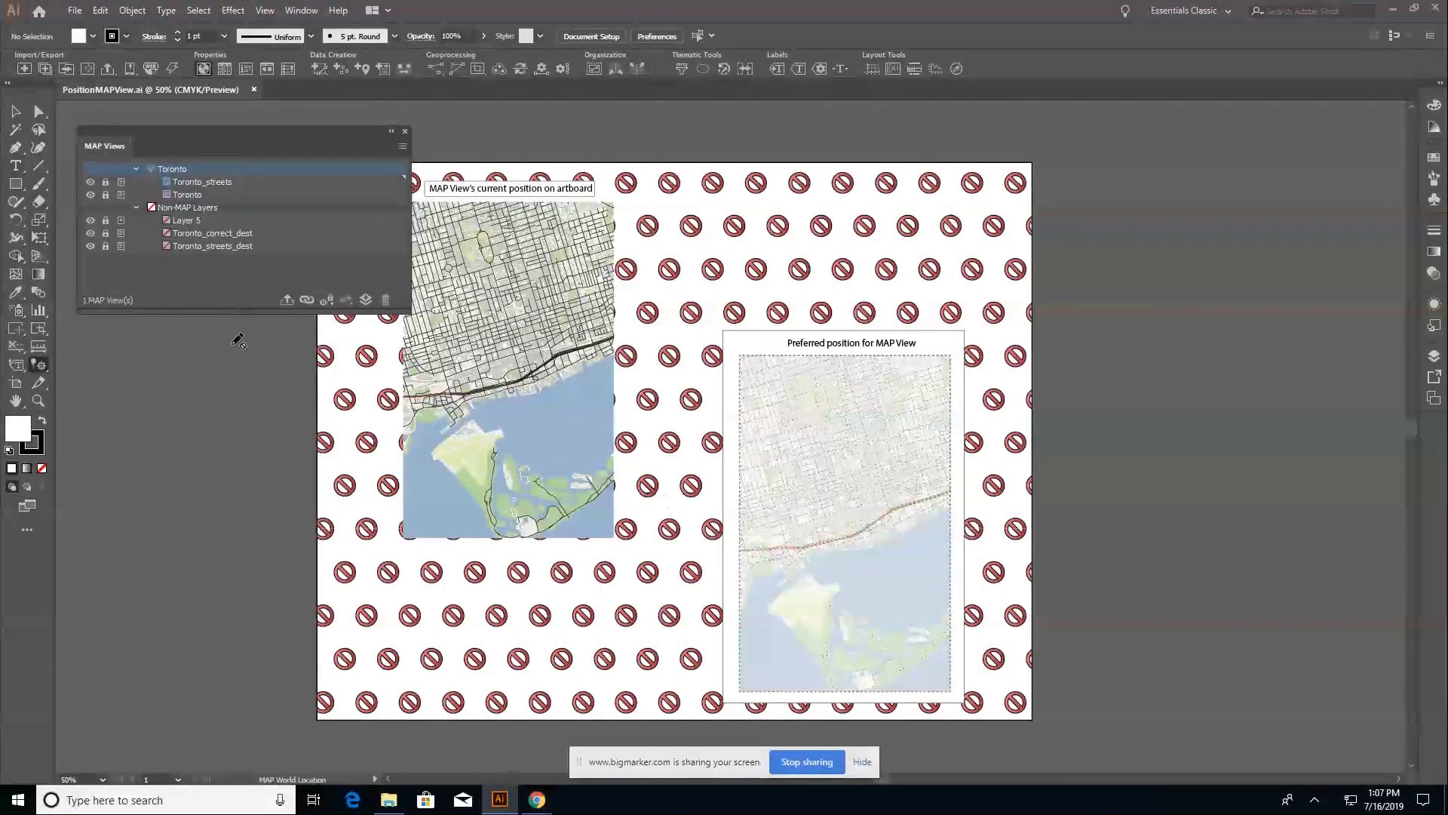
click(107, 186)
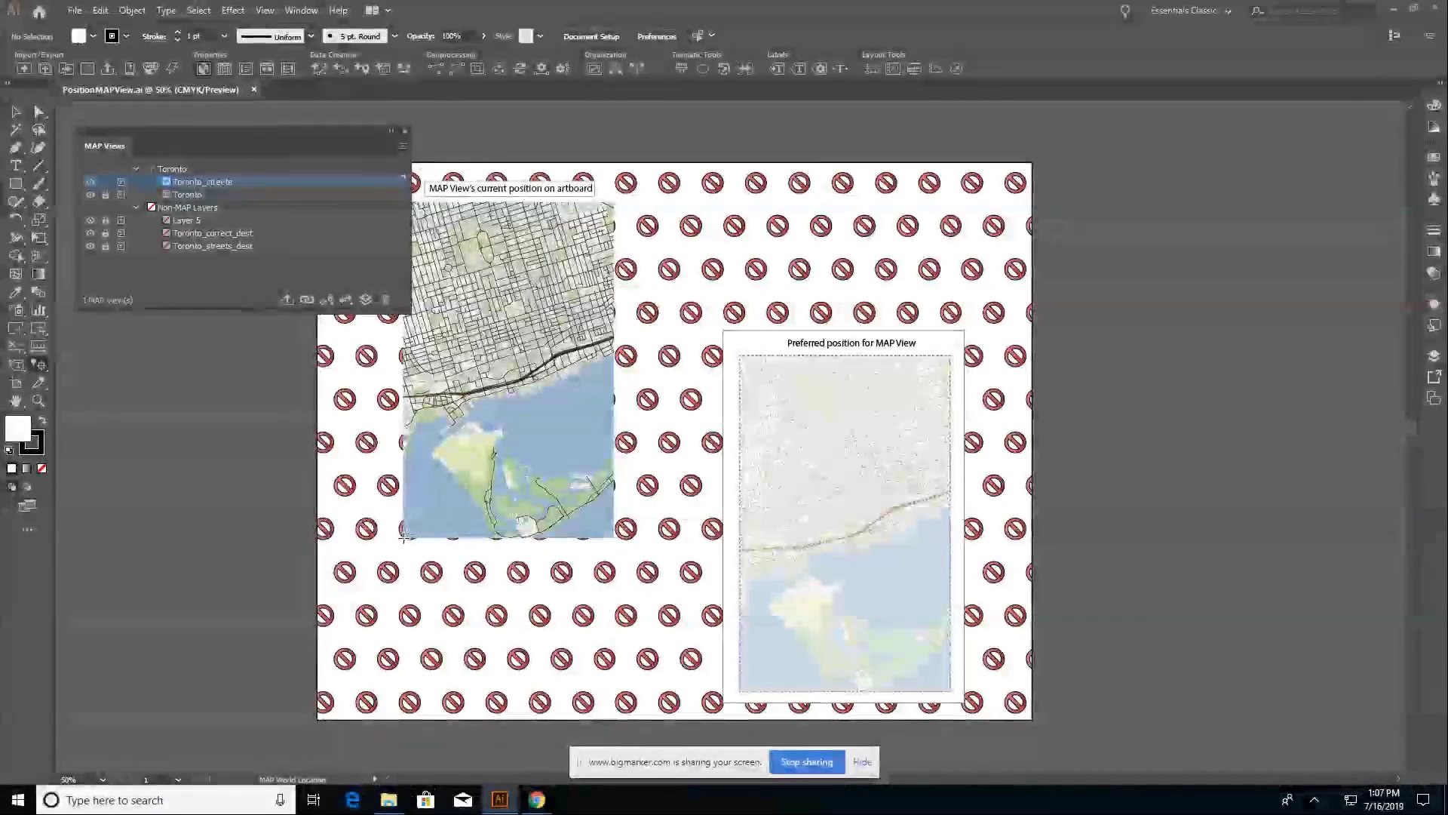
click(403, 537)
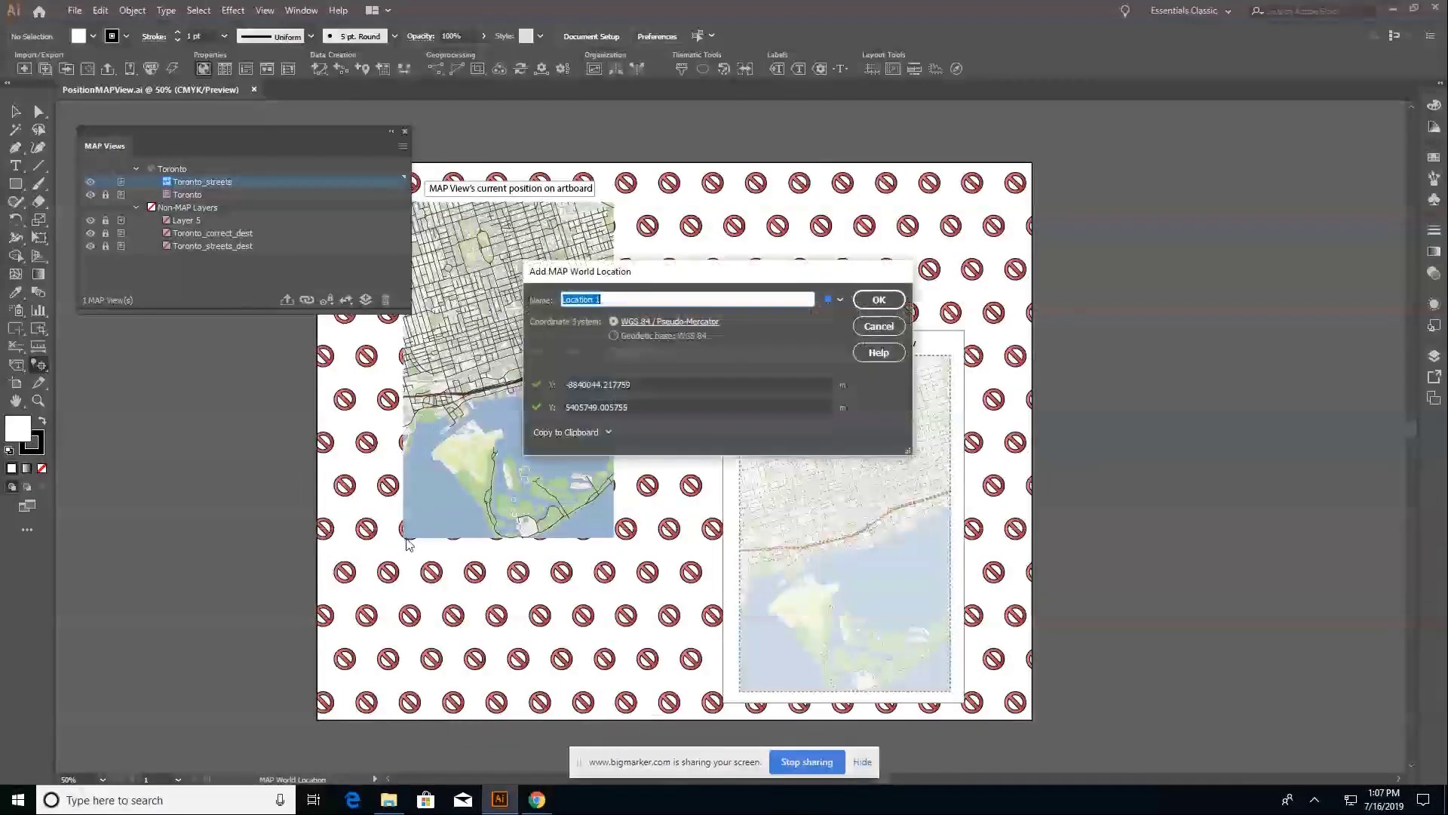
click(880, 299)
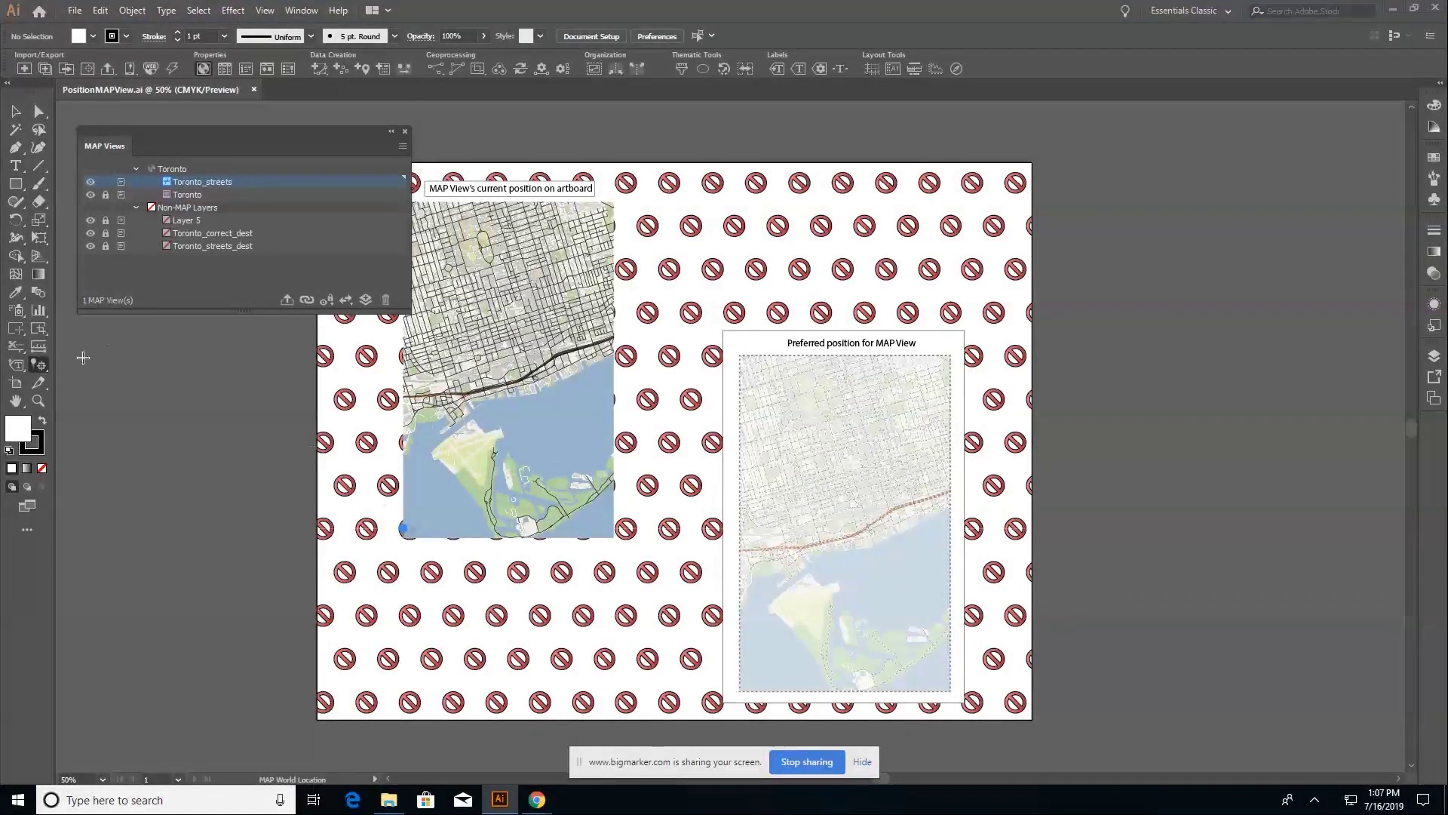
Mark a page location at the preferred frame's lower-left corner.
click(42, 367)
click(128, 383)
click(739, 691)
click(872, 332)
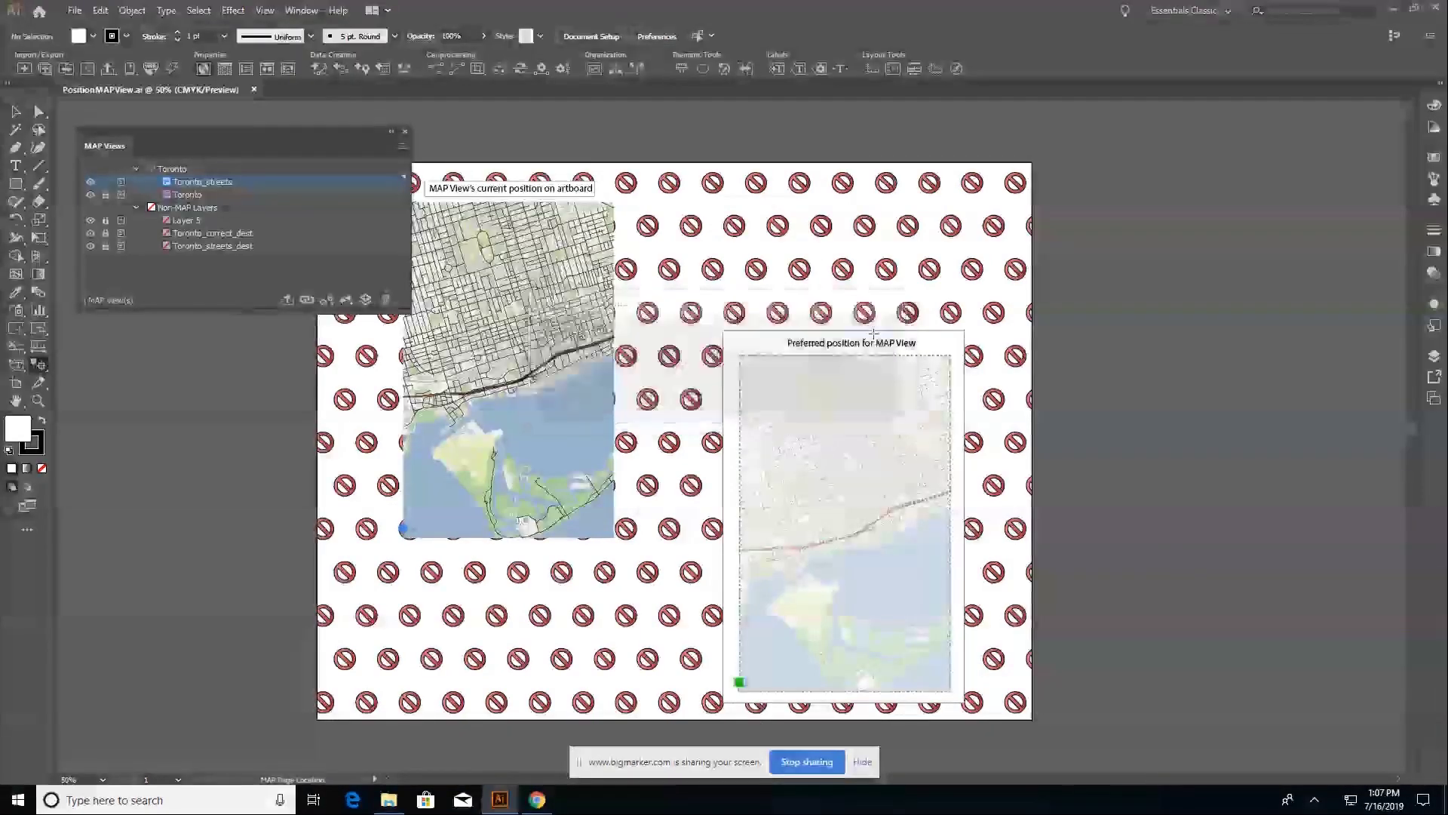
click(230, 170)
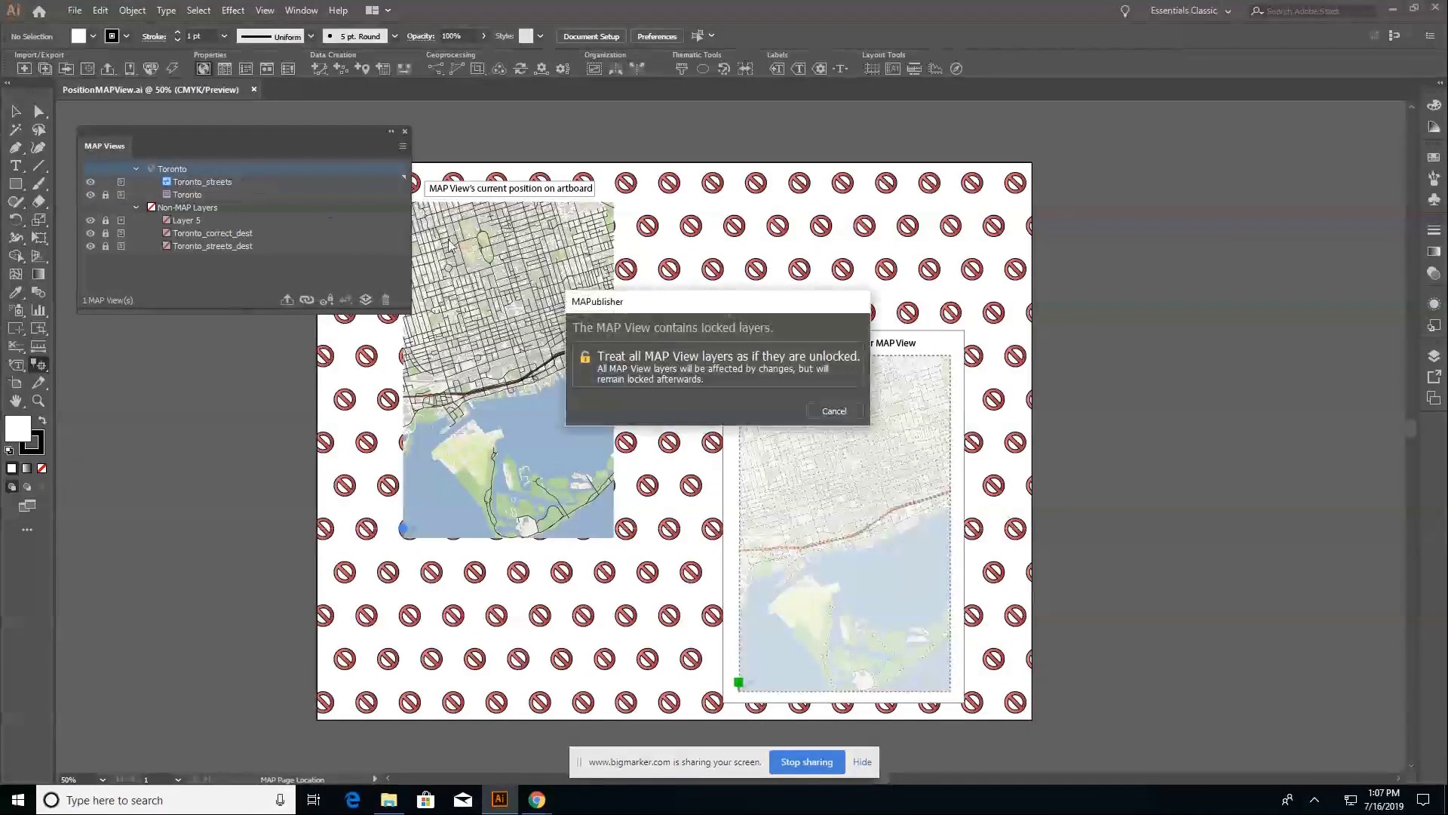
Position the Toronto map view by MAP Locations, anchoring the world location to the page location.
click(637, 356)
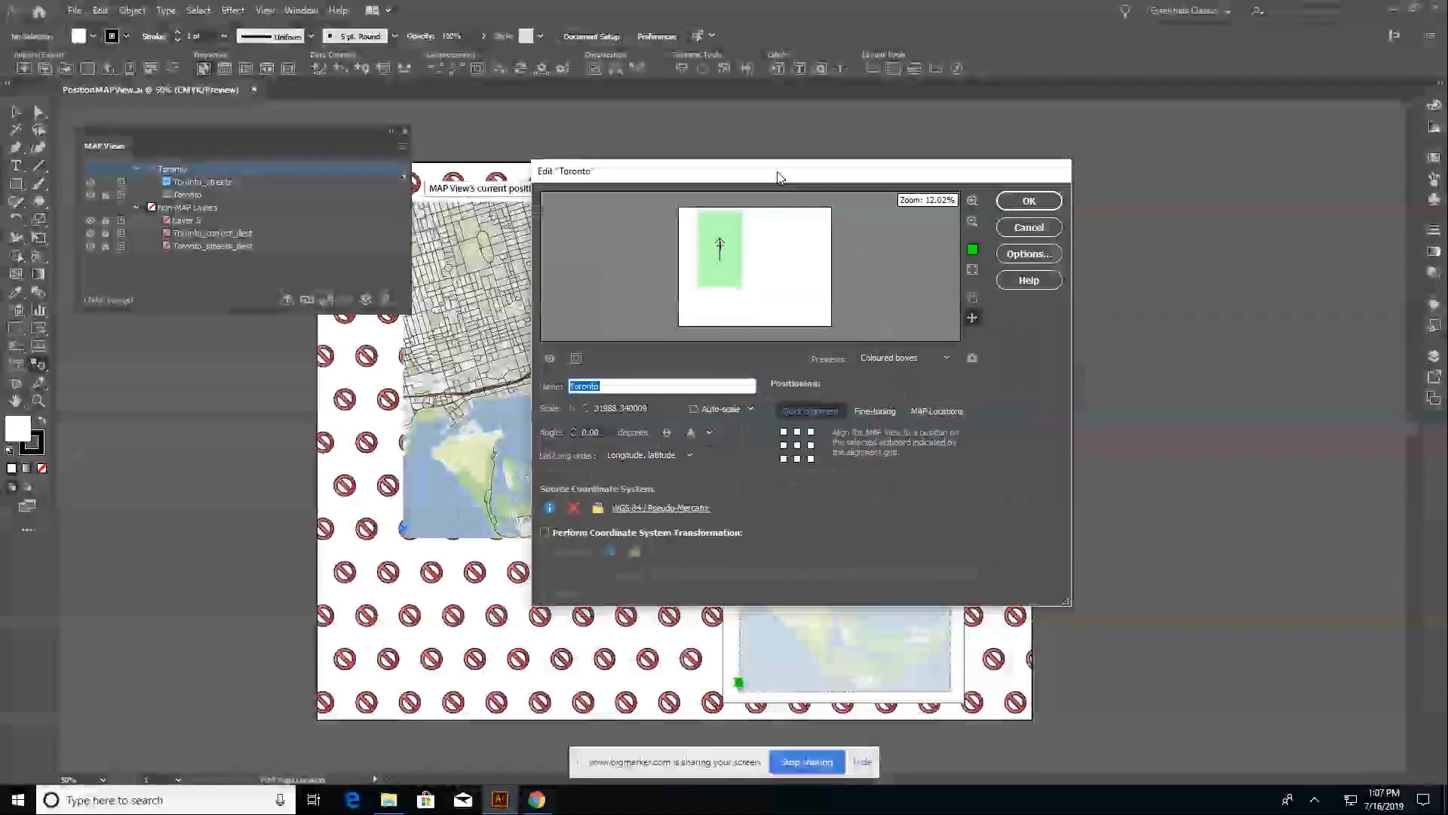
click(962, 360)
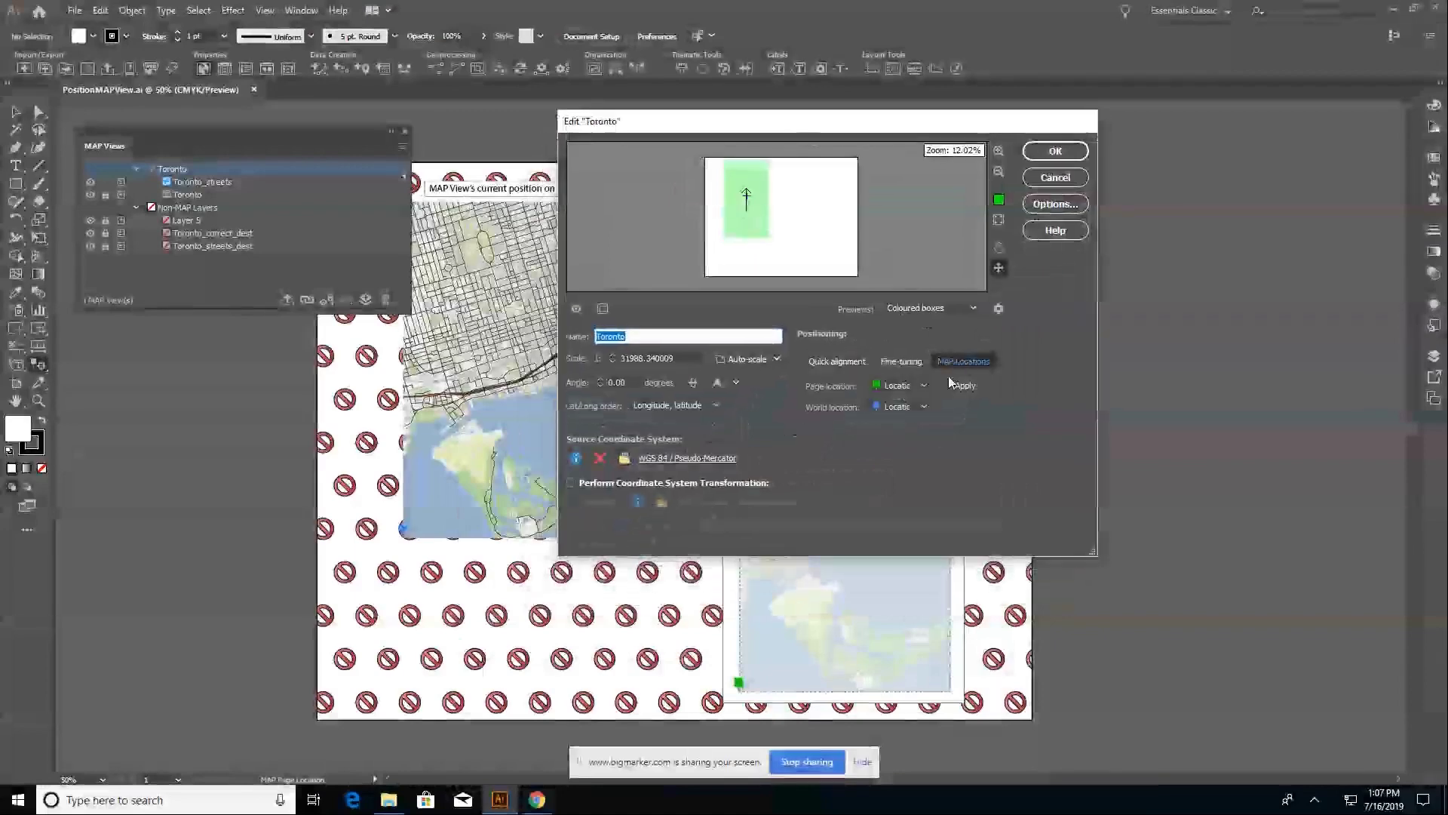
click(926, 404)
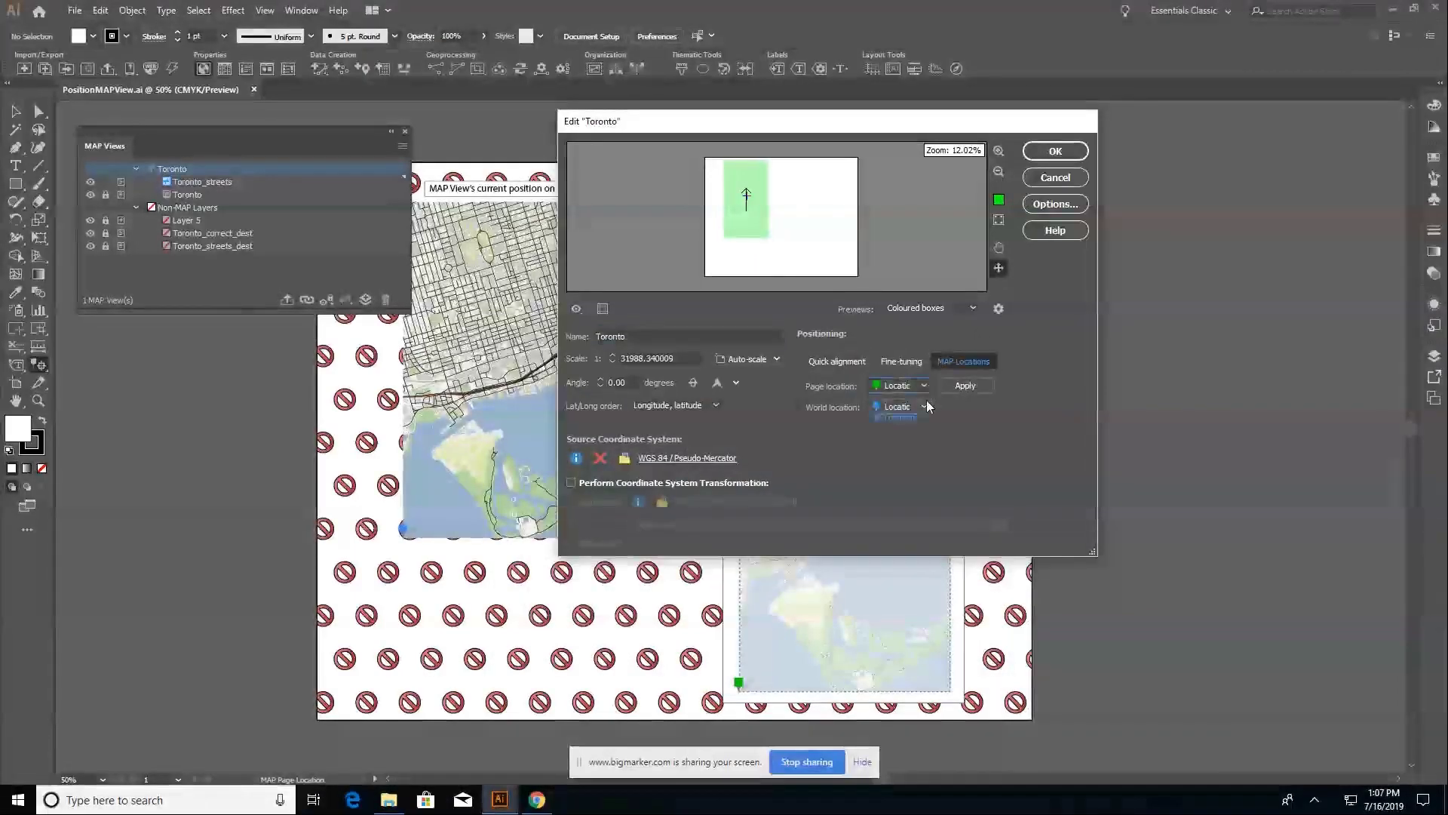
click(964, 385)
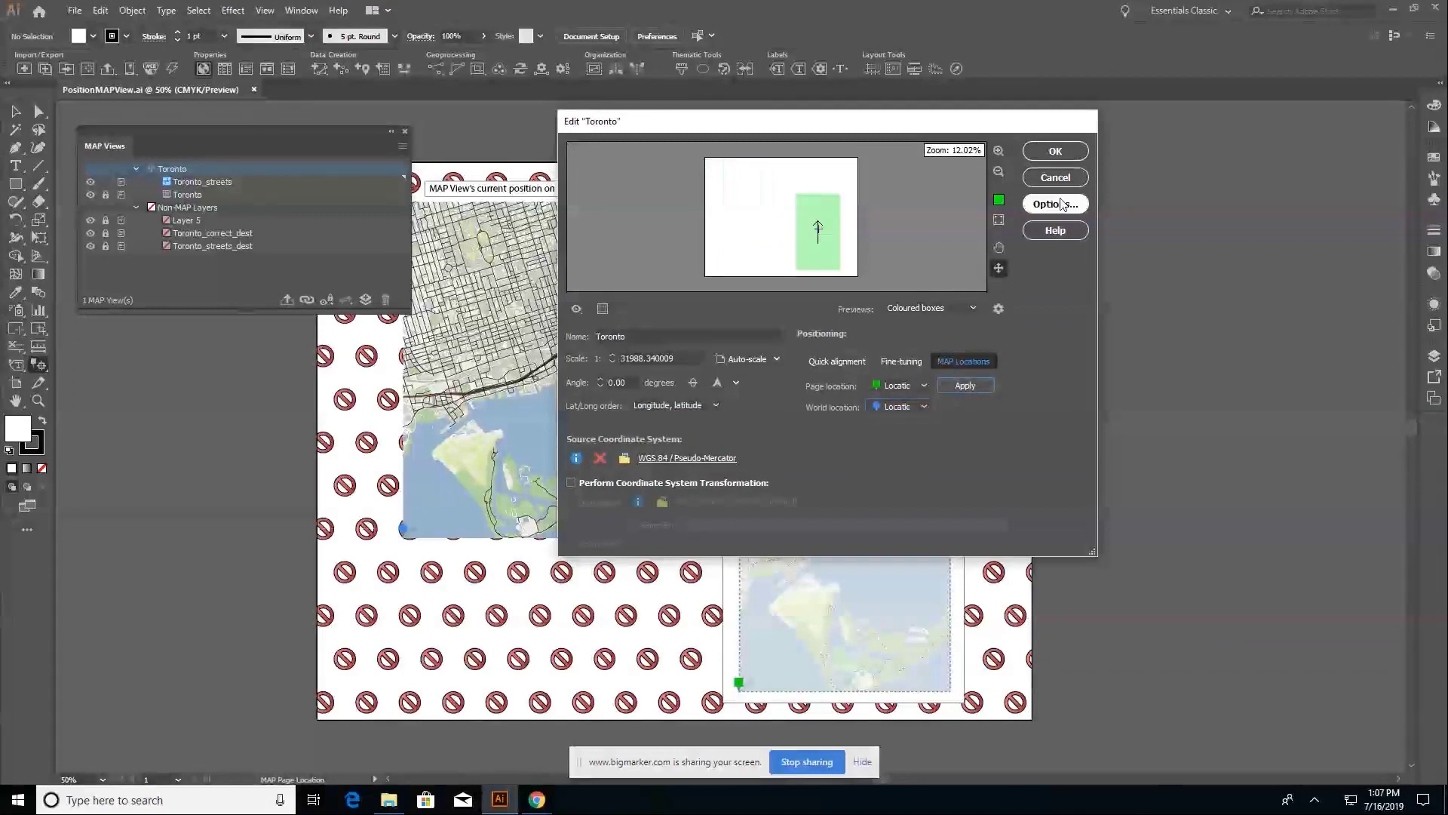
click(1055, 152)
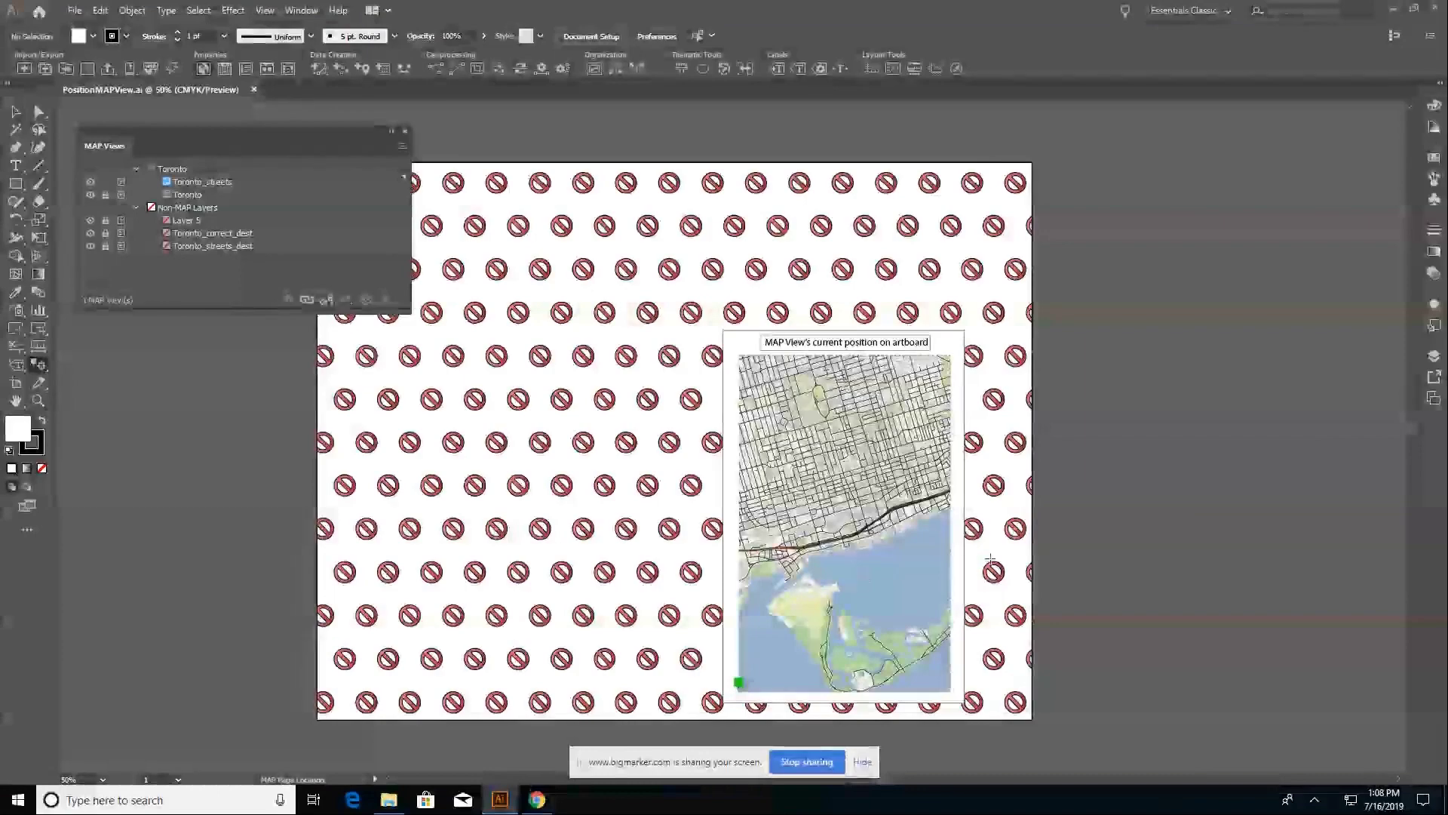
Undo the map repositioning, test-drag the street lines right, undo that too, and deselect.
key(v)
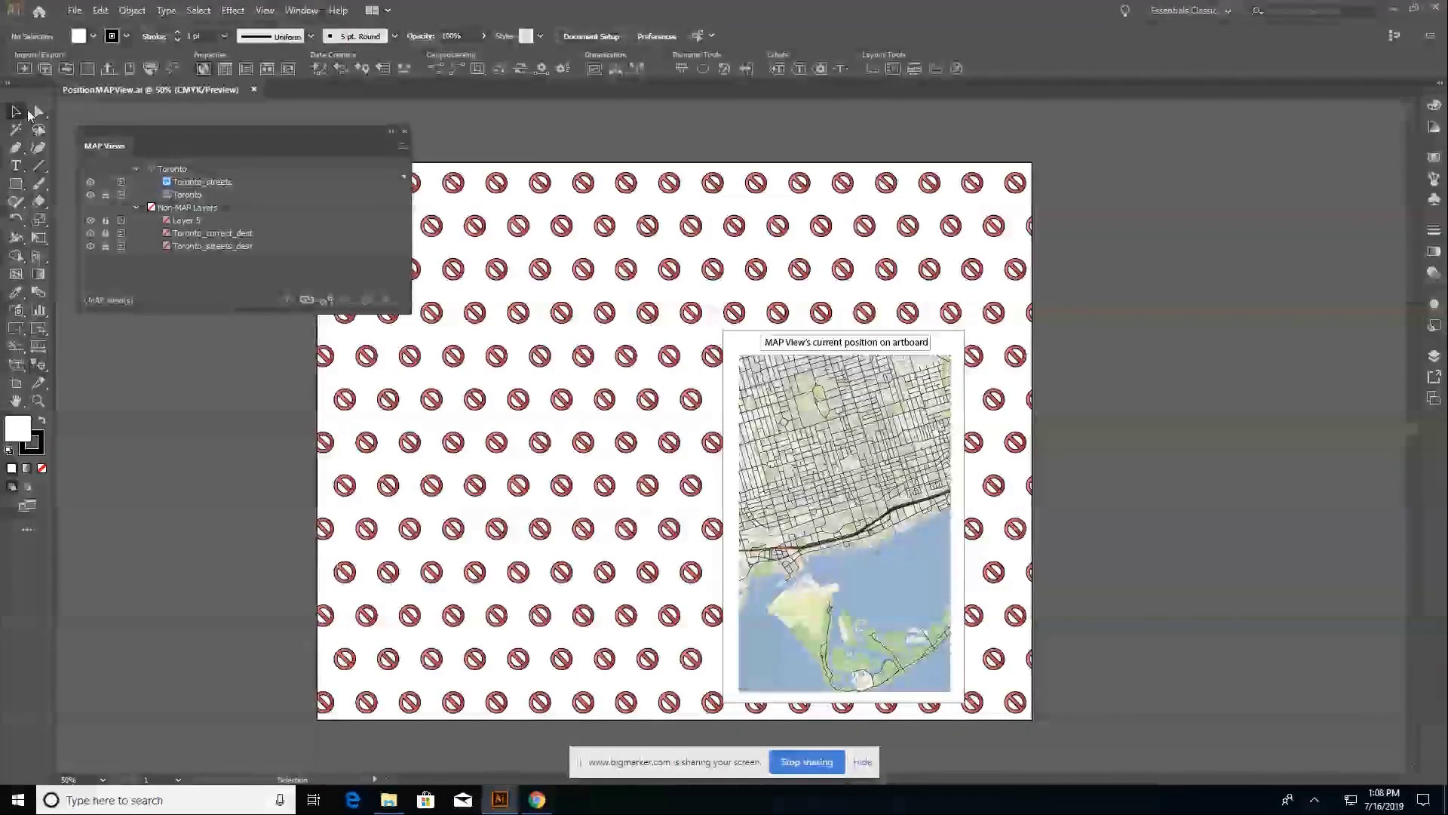
key(ctrl+z)
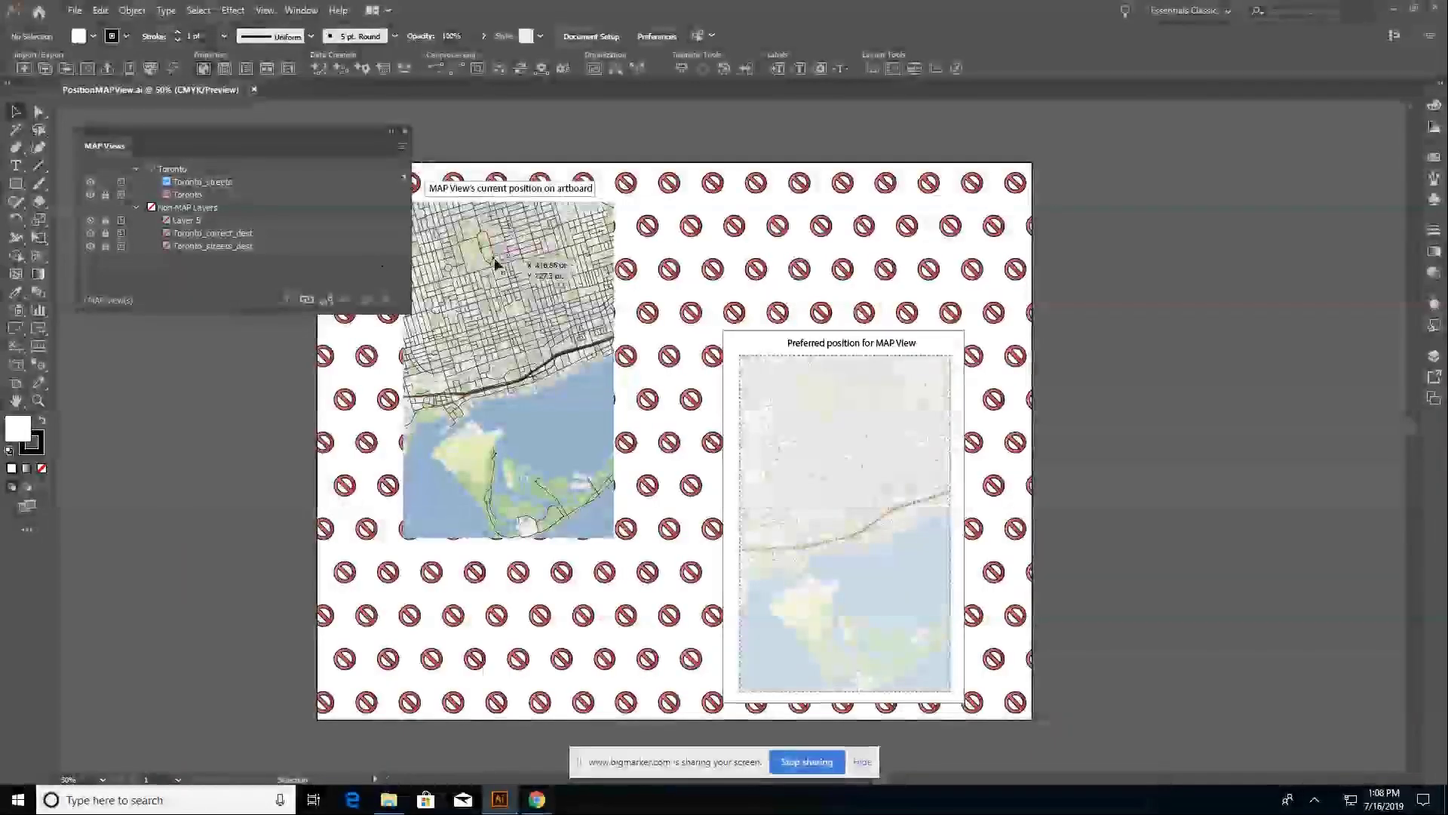
click(1434, 355)
click(502, 287)
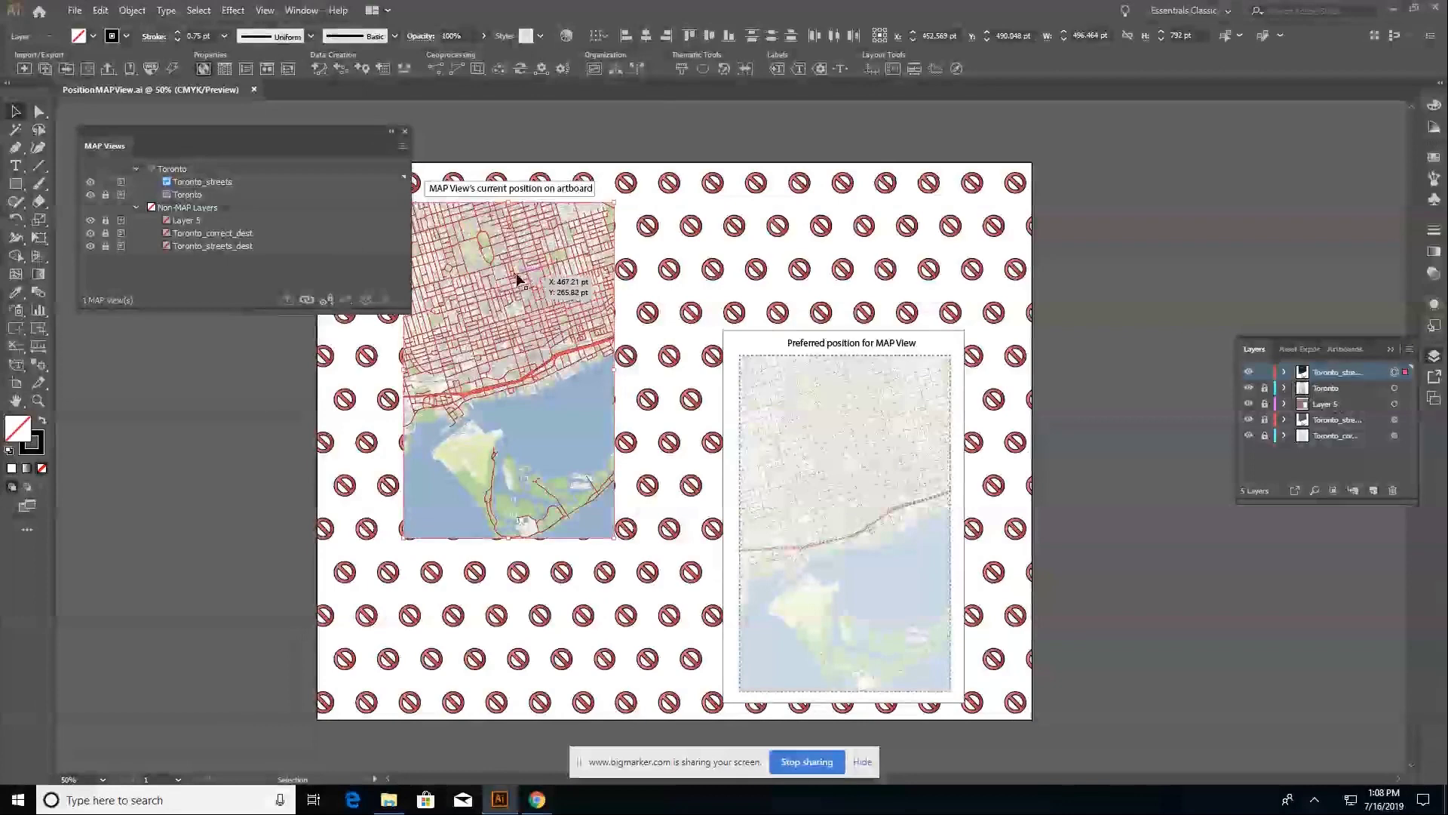
drag(509, 300, 685, 302)
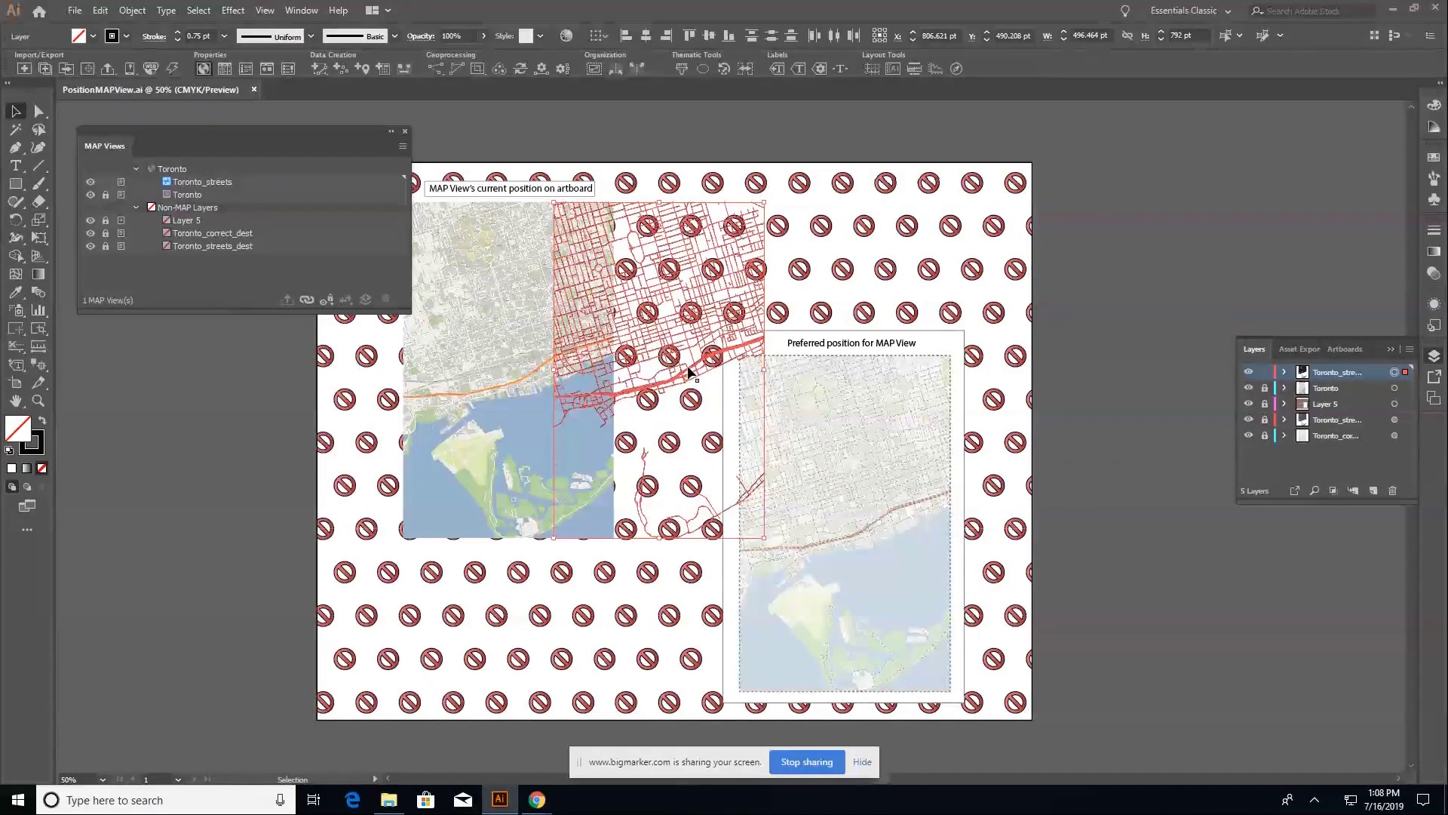
key(ctrl+z)
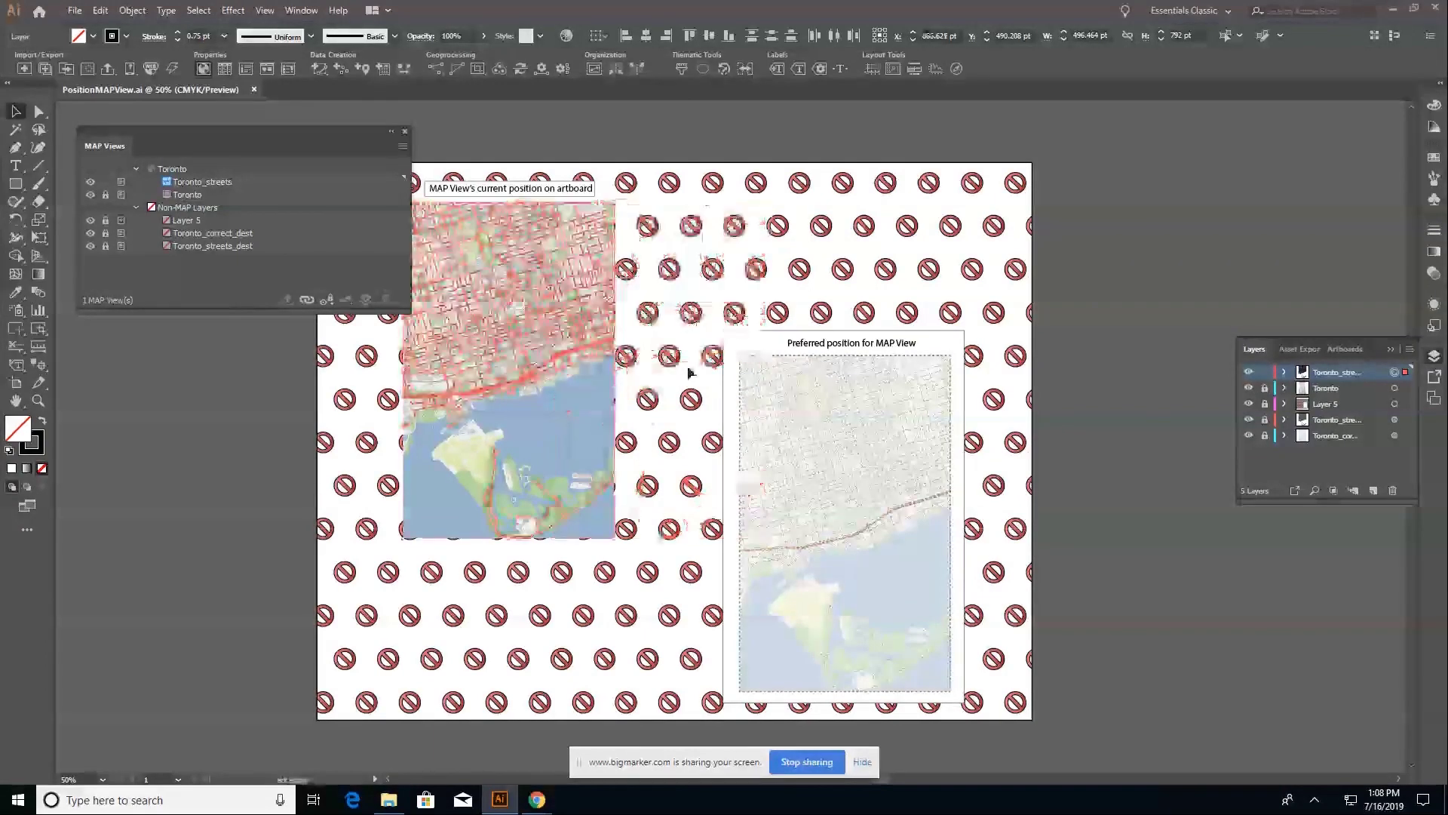
click(291, 393)
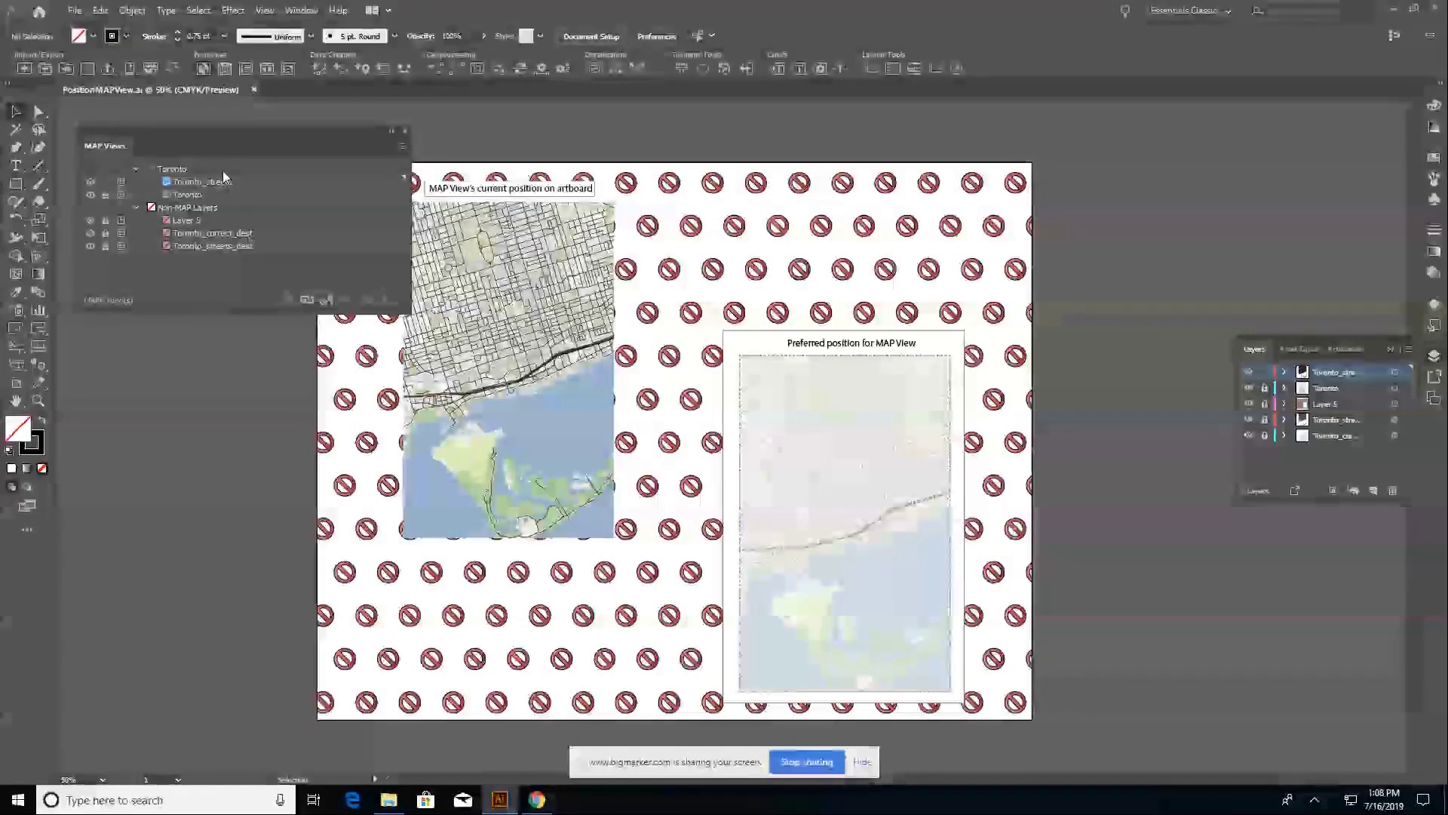
mouse_move(225, 175)
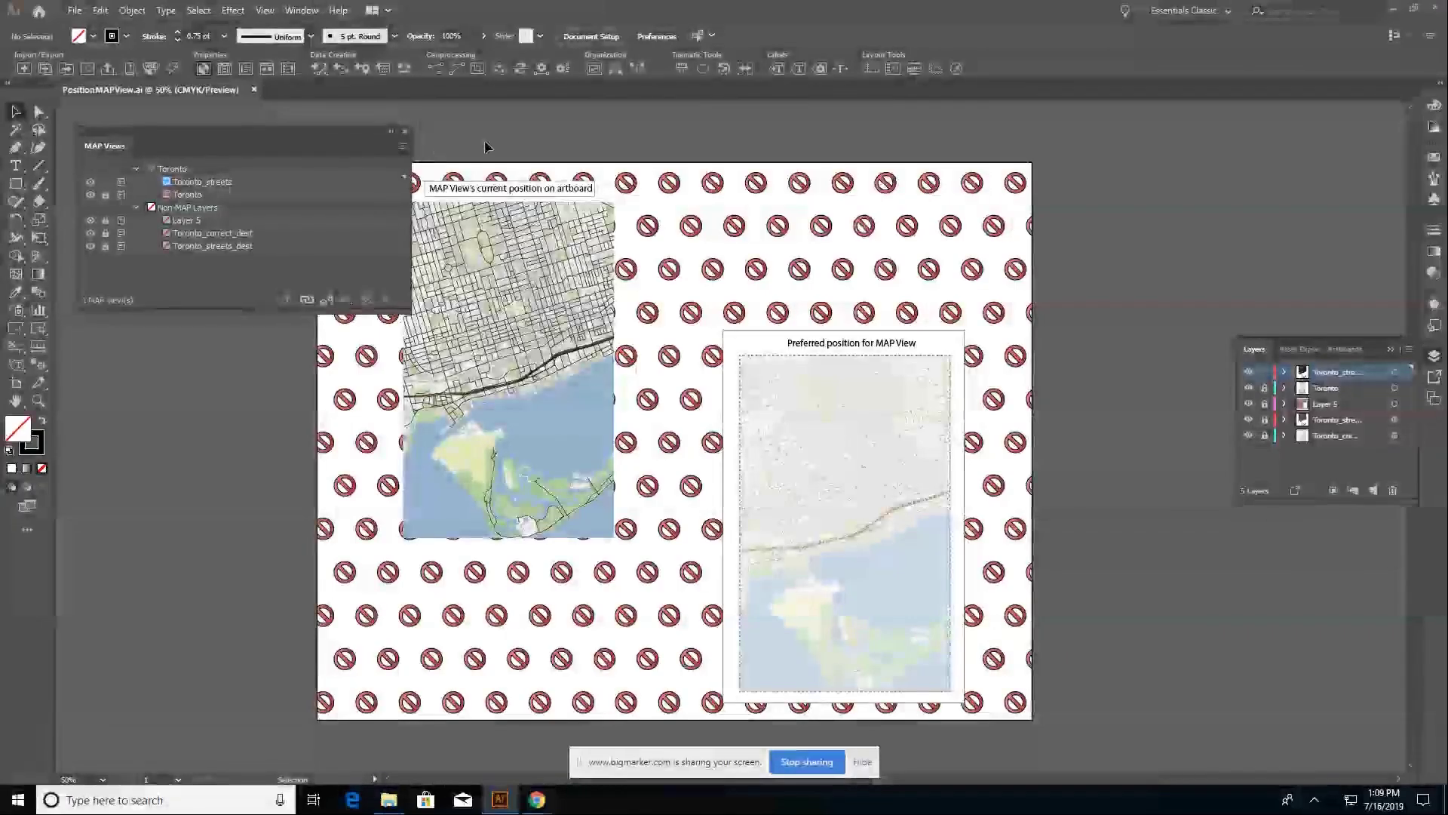
Pull a long street path's top anchor point upward to extend the street, then deselect.
click(516, 257)
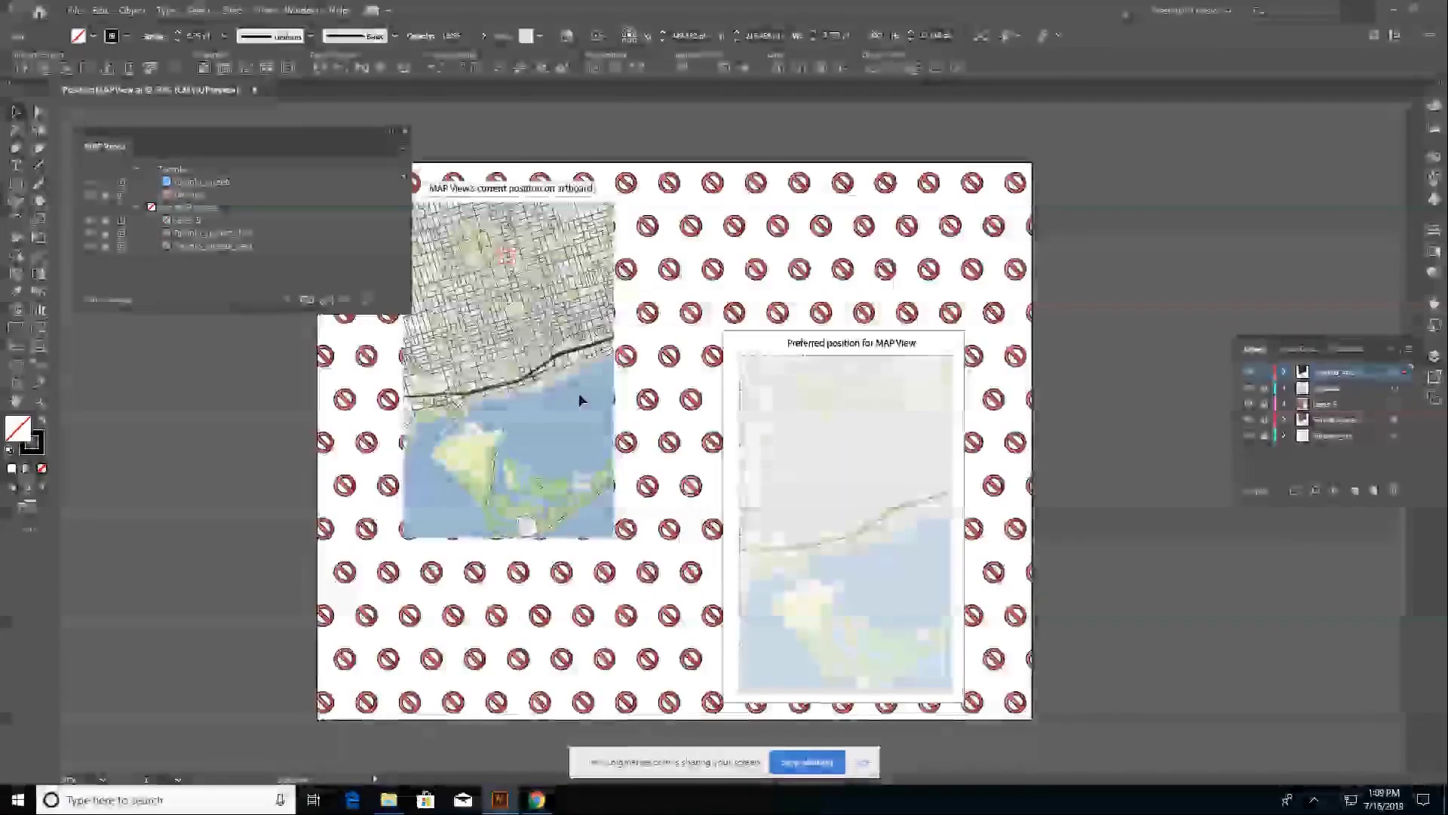
click(582, 394)
click(518, 377)
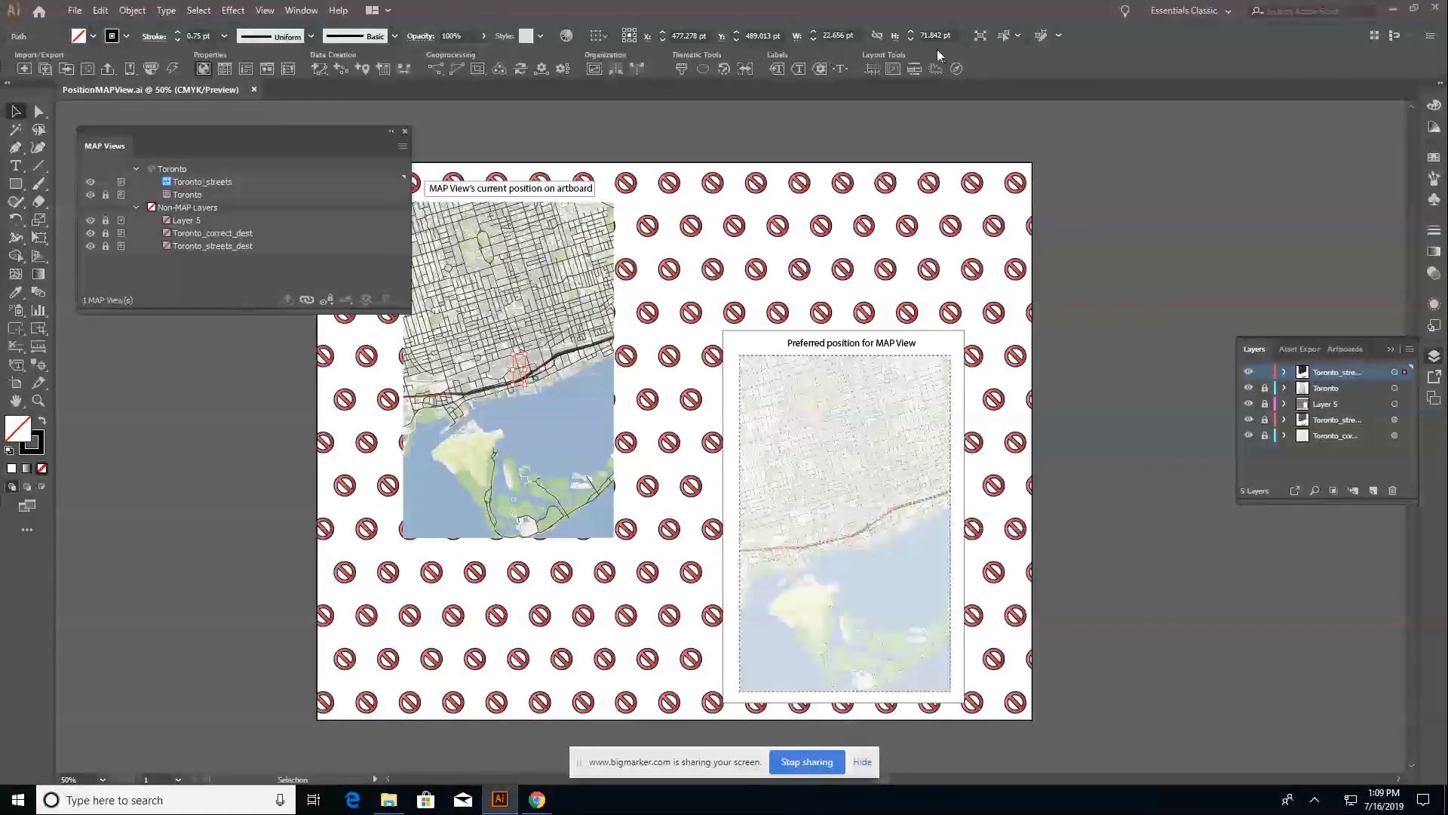
click(521, 232)
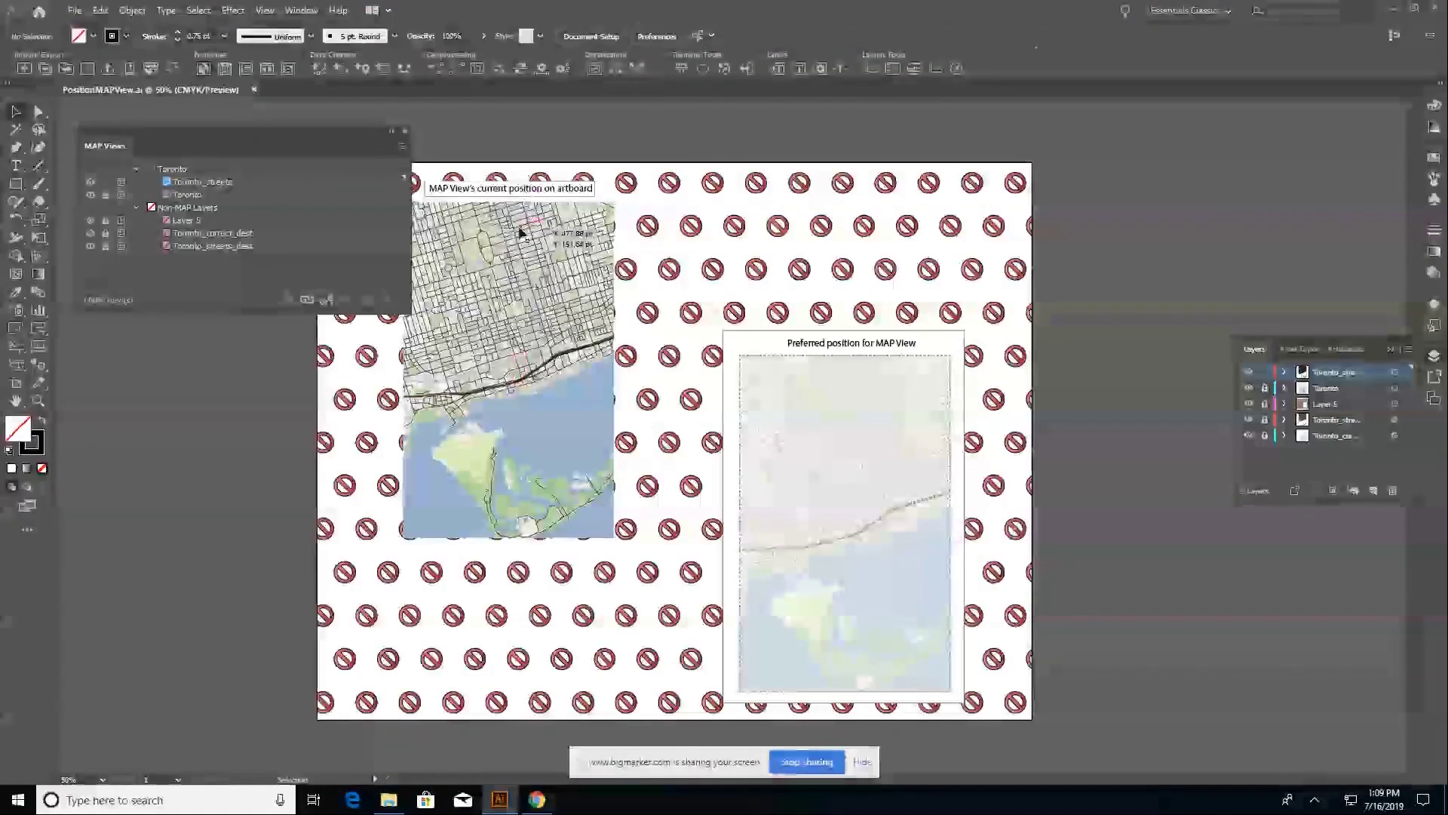
click(491, 247)
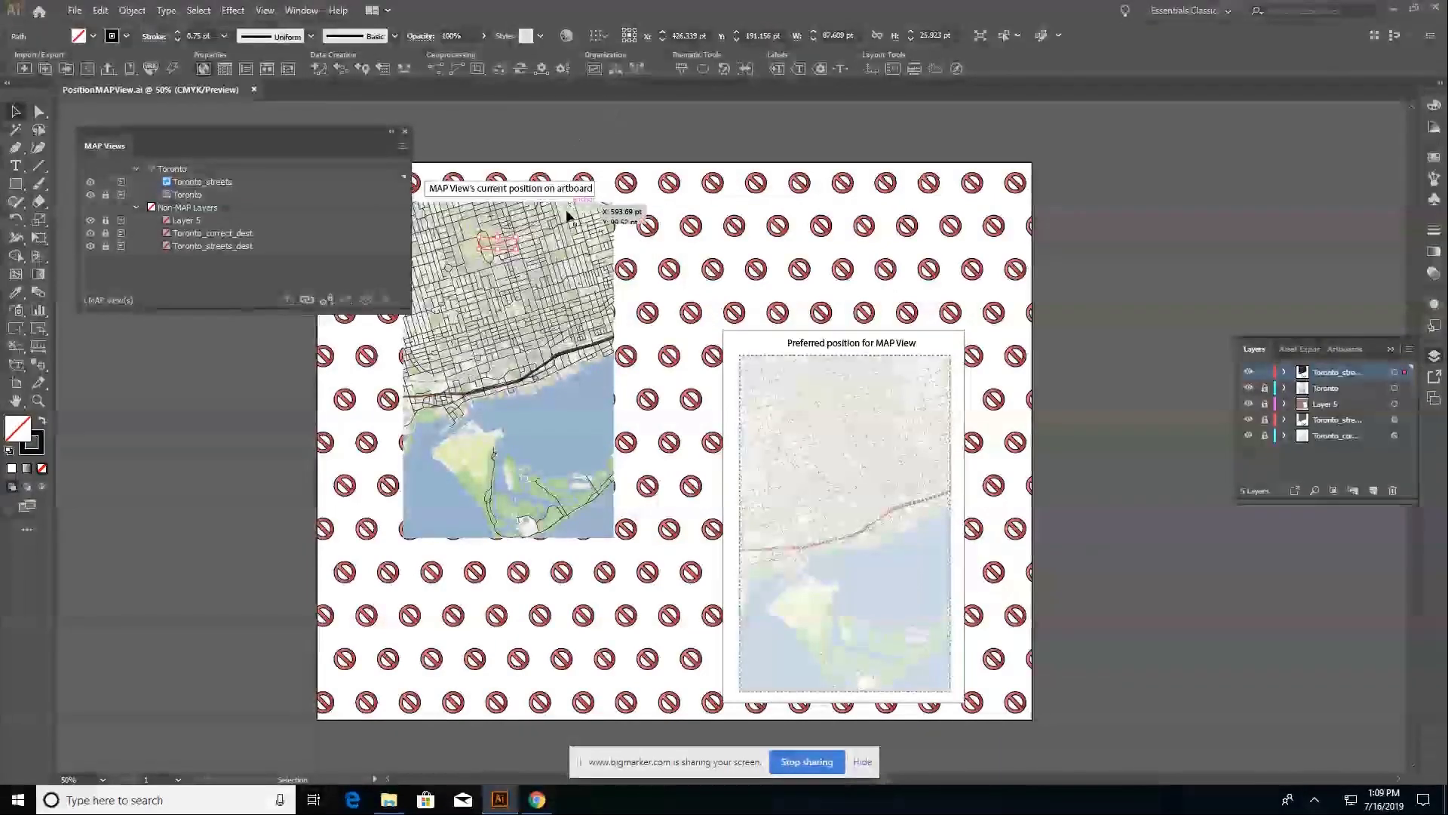
click(483, 308)
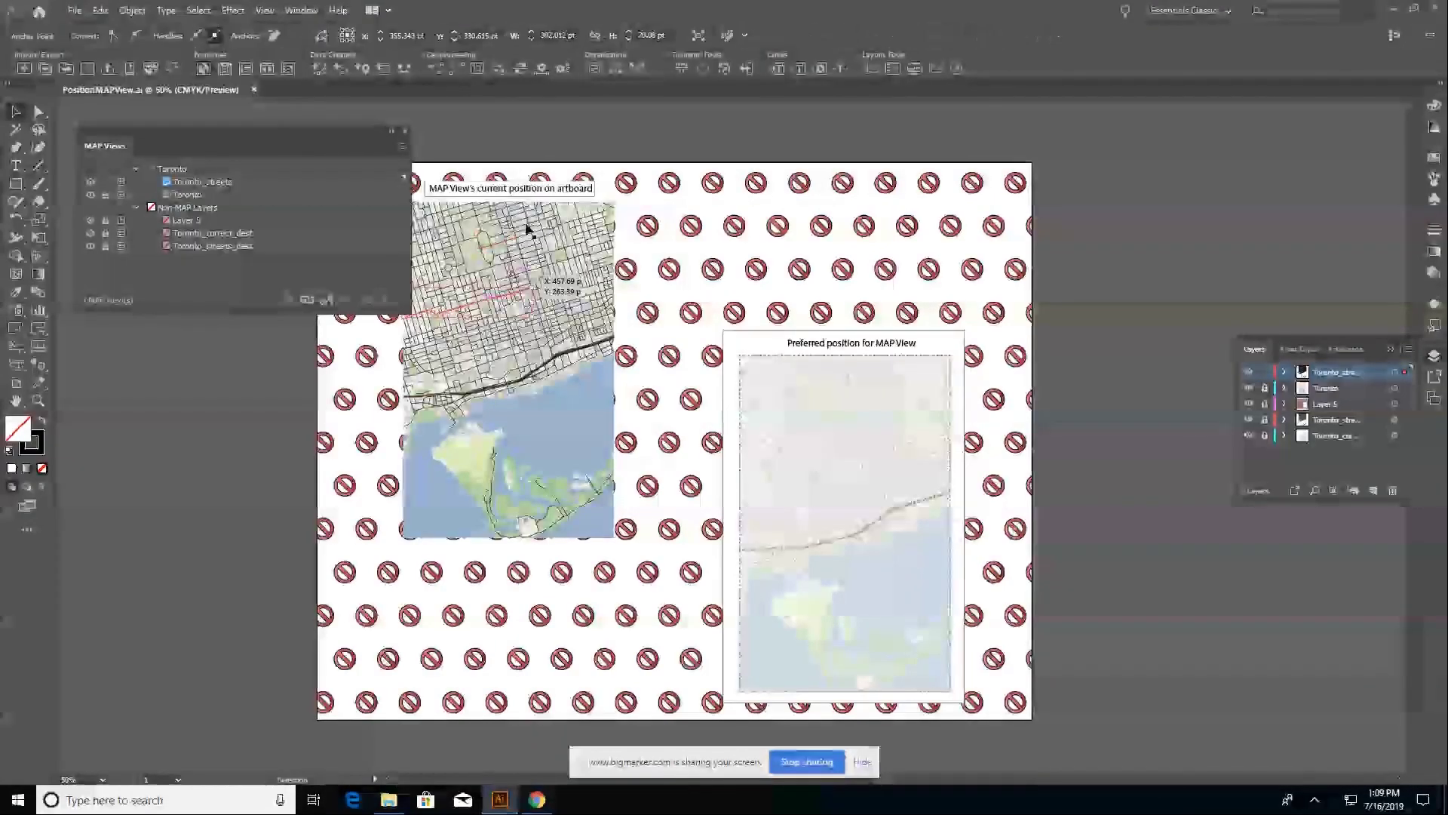
drag(501, 303, 501, 270)
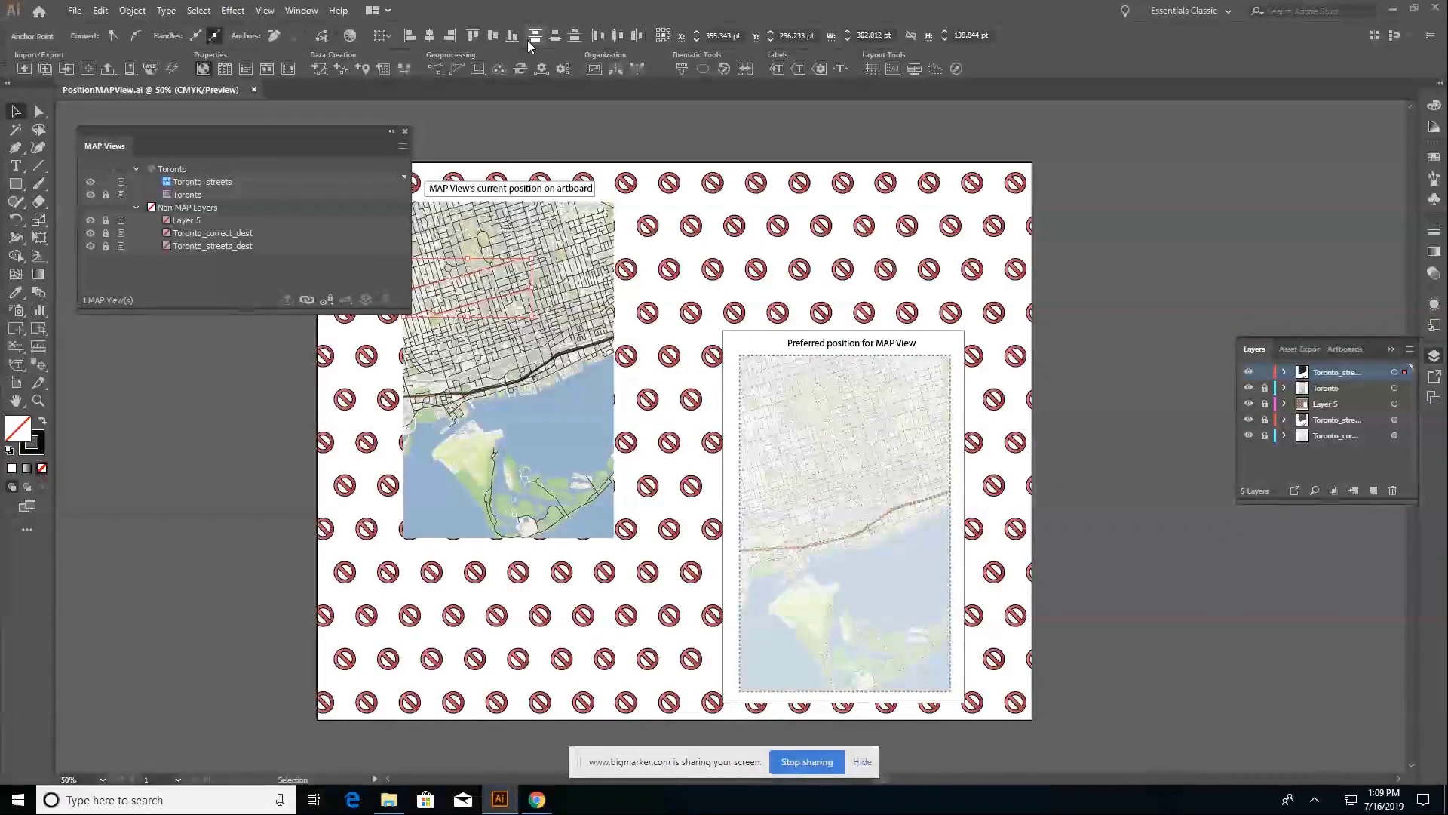
click(422, 117)
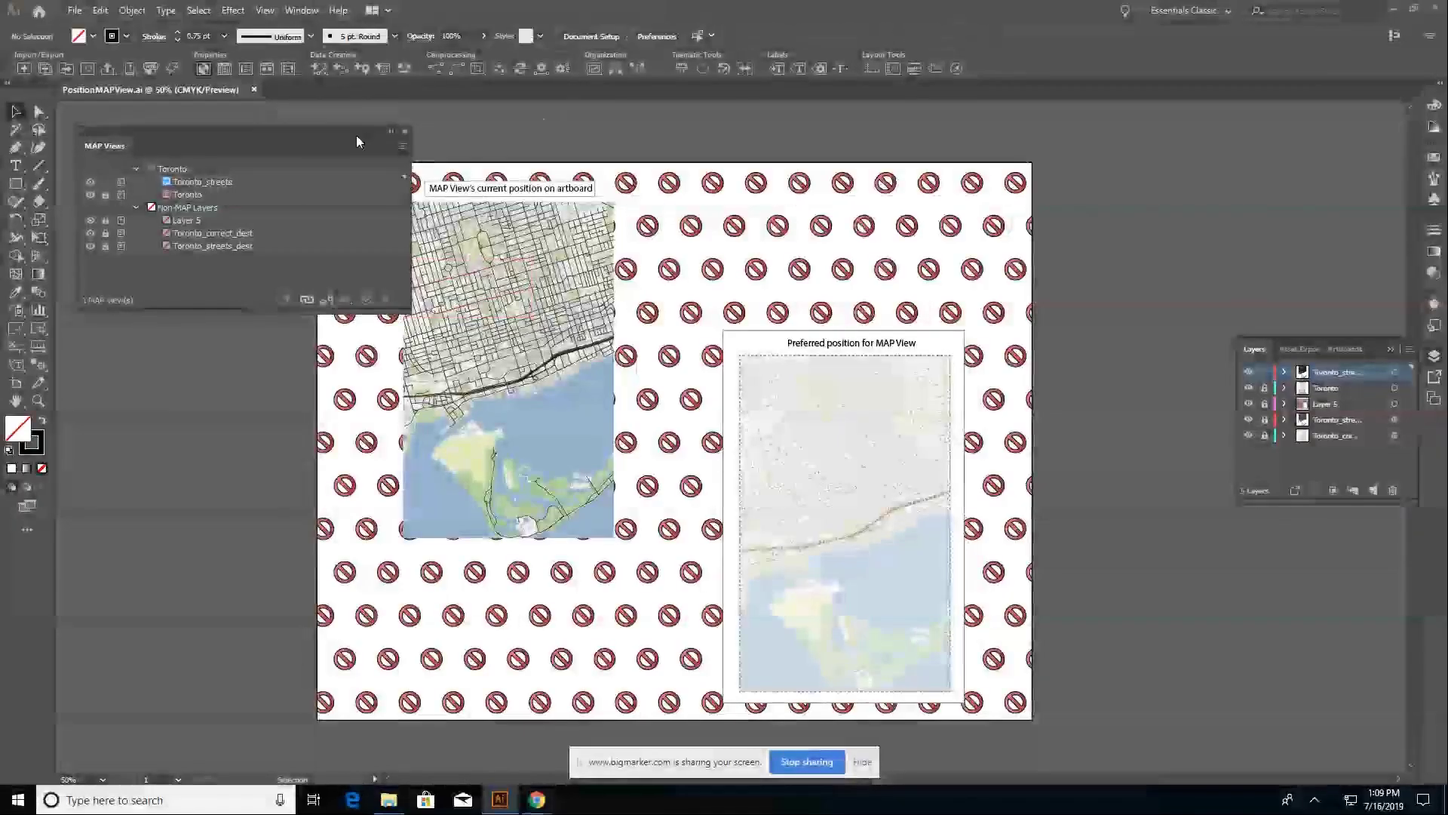
Close PositionMAPView.ai without saving, open Toronto.ai from Recent, and move the MAP Views panel aside.
click(254, 91)
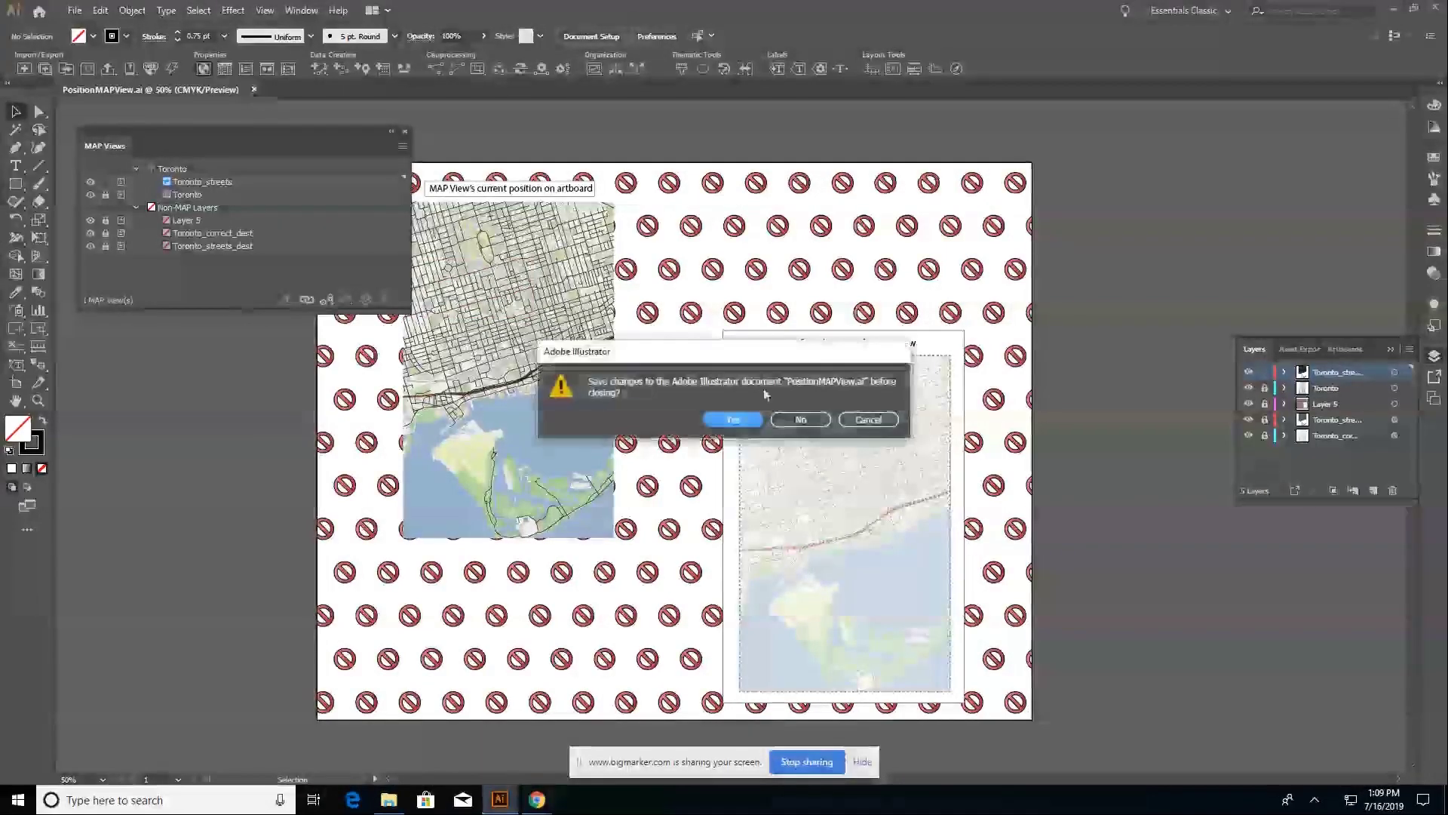
click(798, 420)
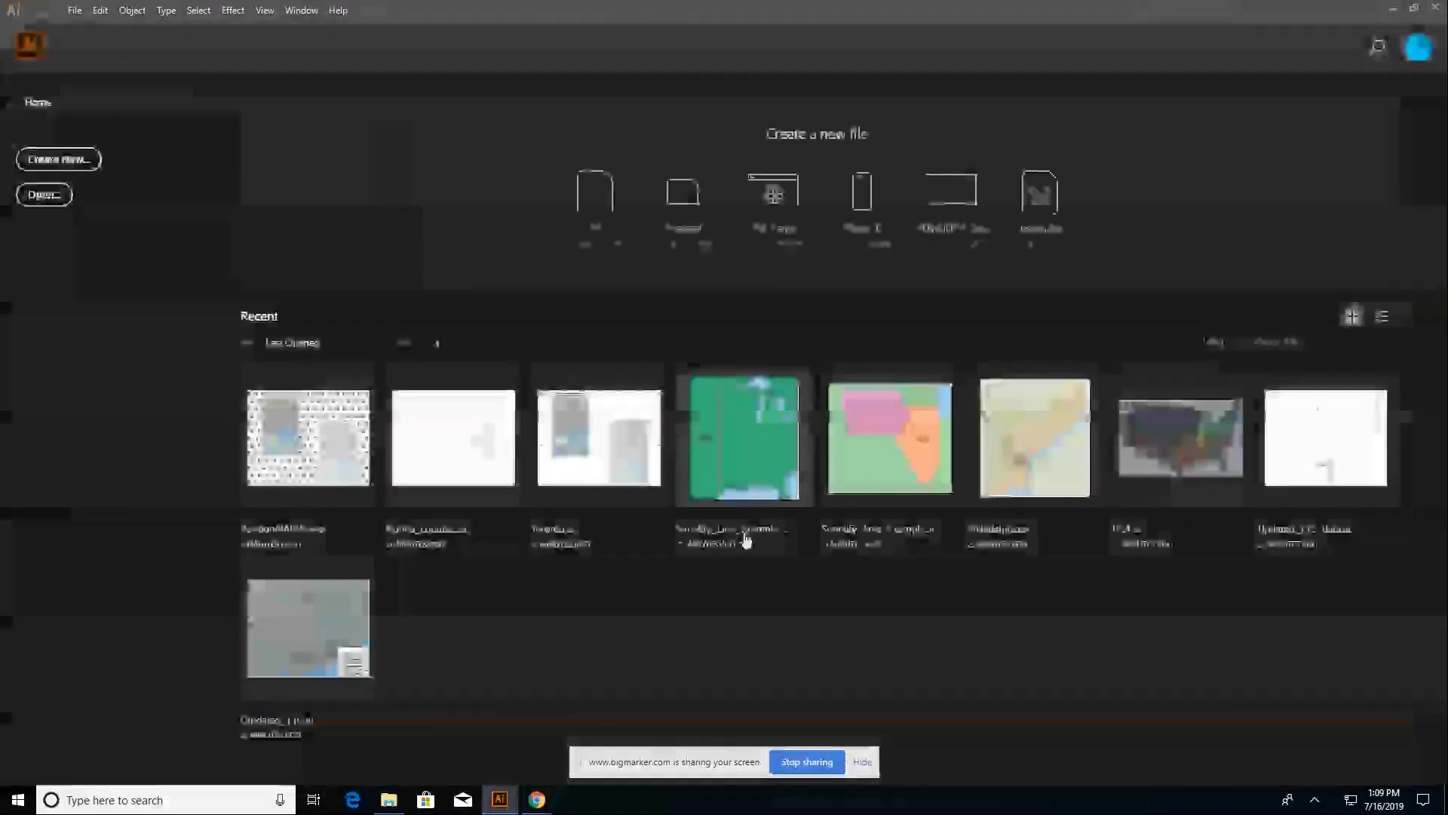
click(609, 465)
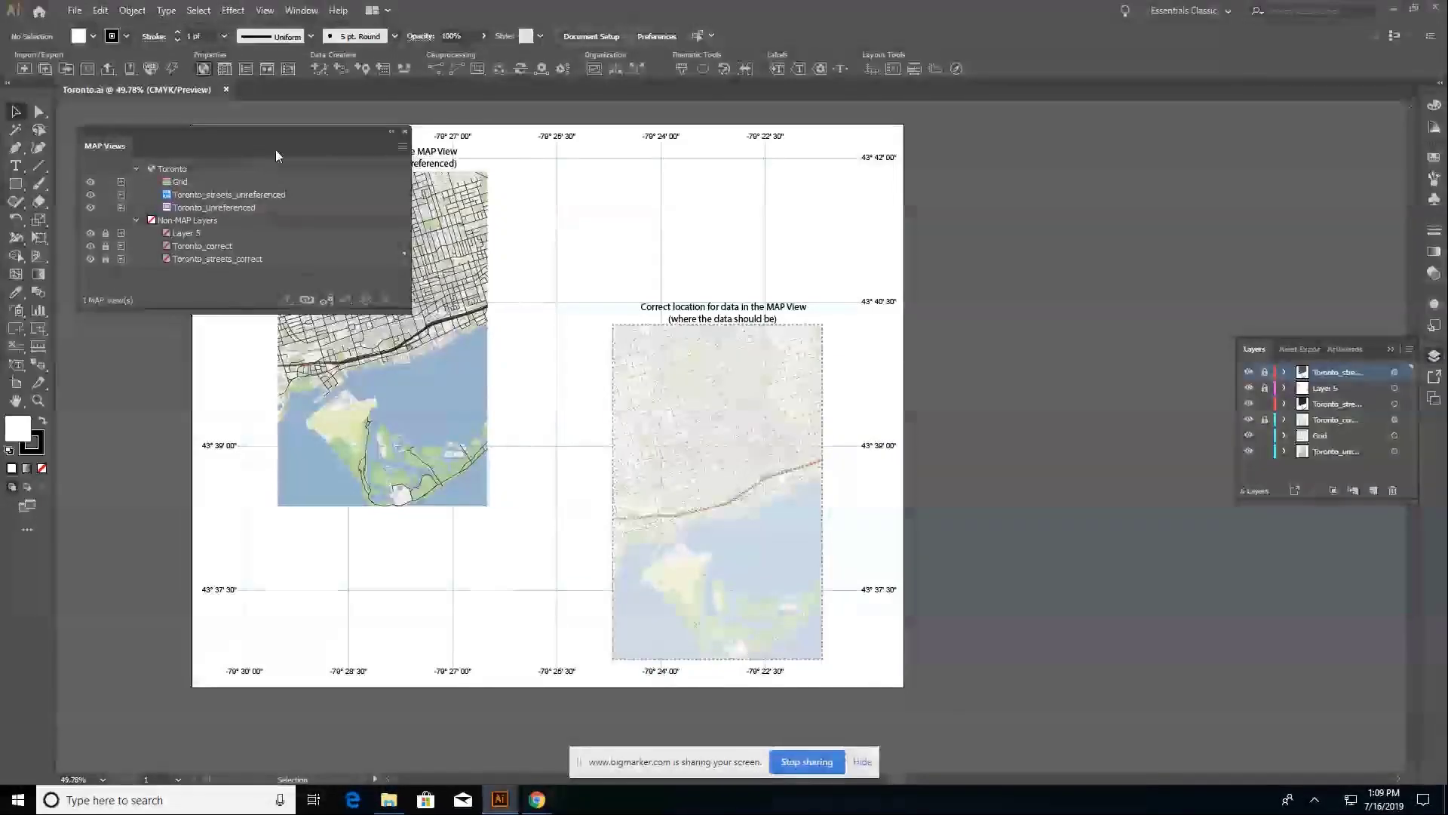
drag(275, 149, 1116, 167)
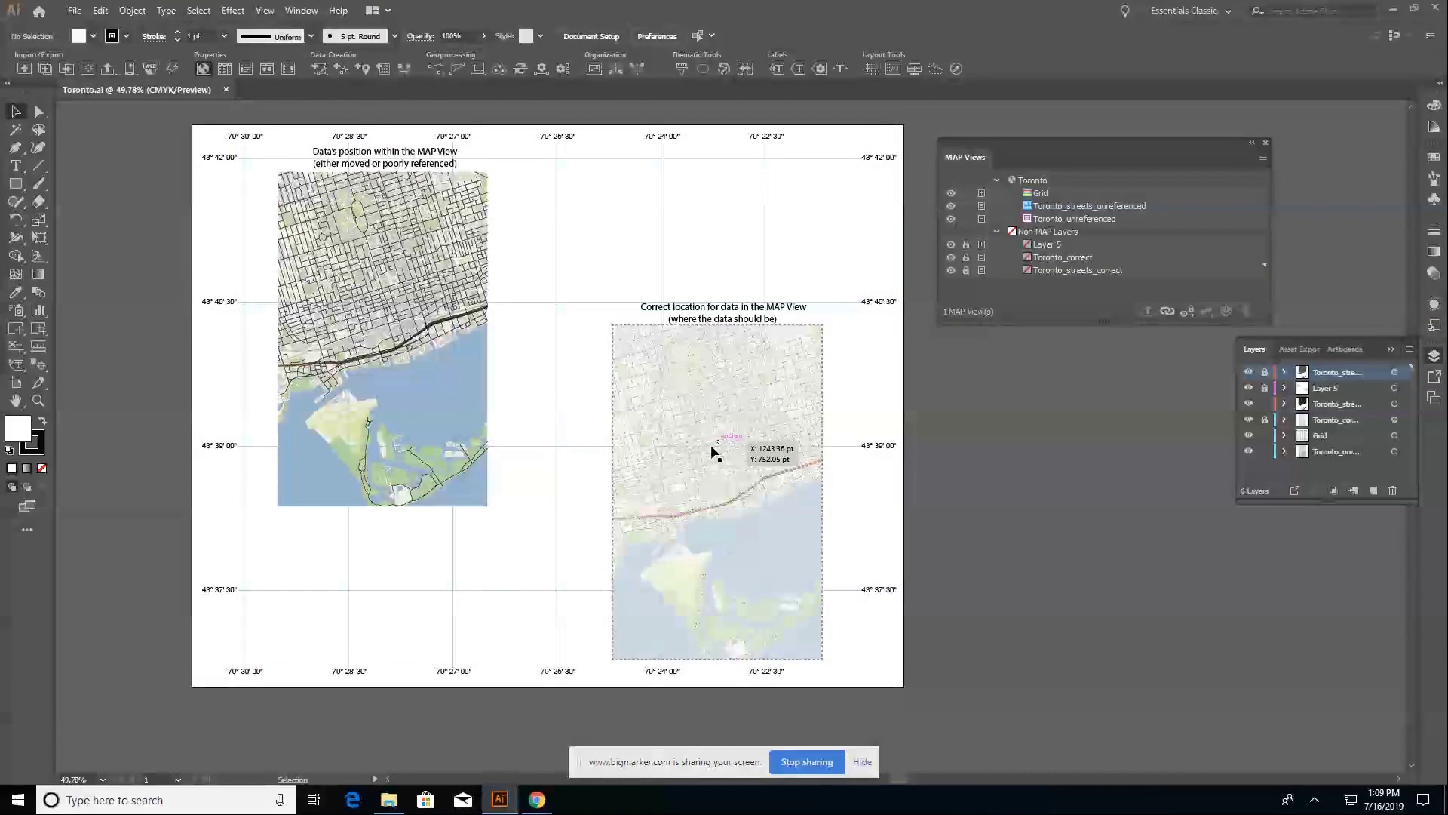
Place a world location on the artboard using WGS 84 geodetic input in Delimited DMS format.
click(40, 365)
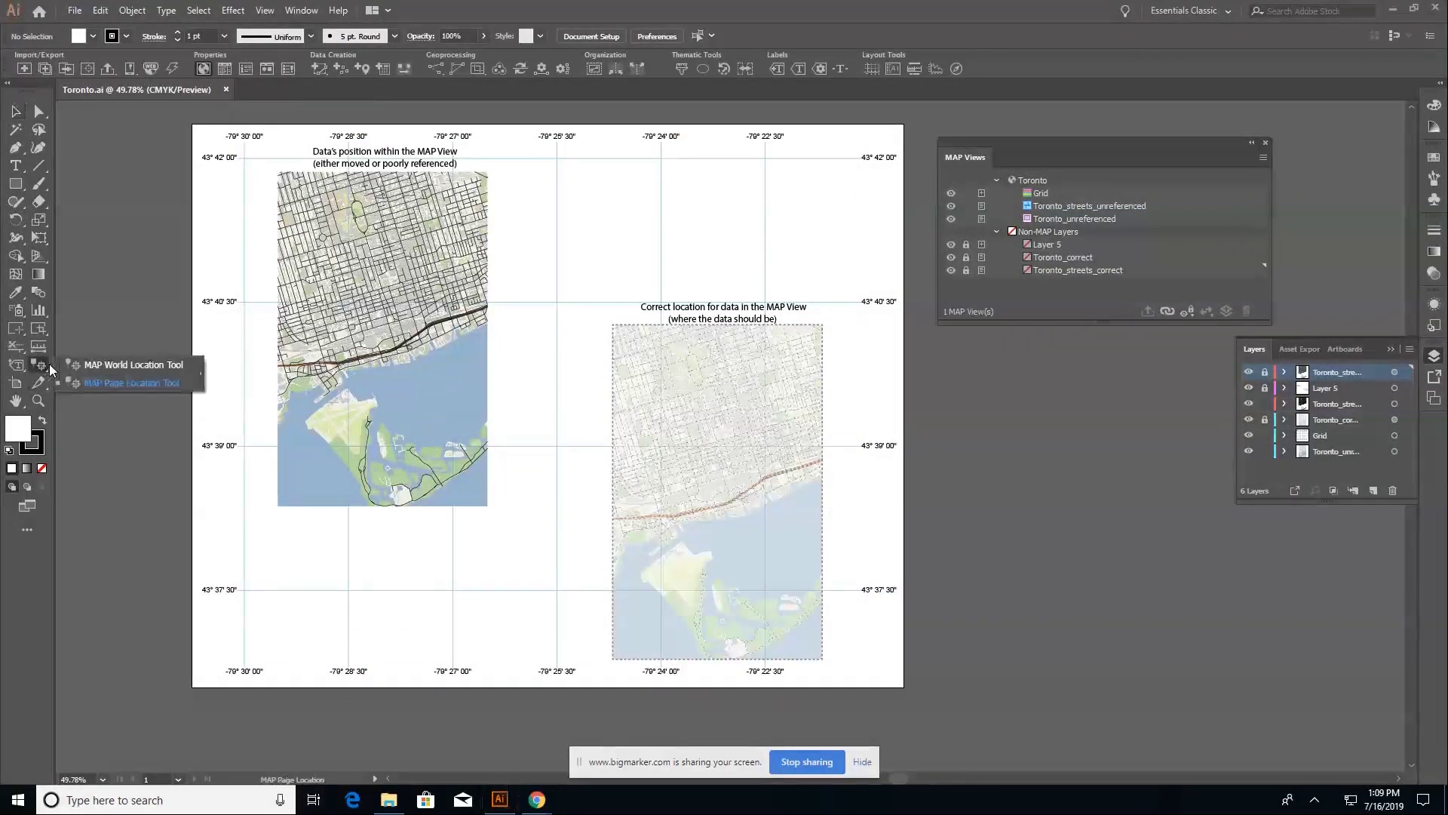
click(75, 366)
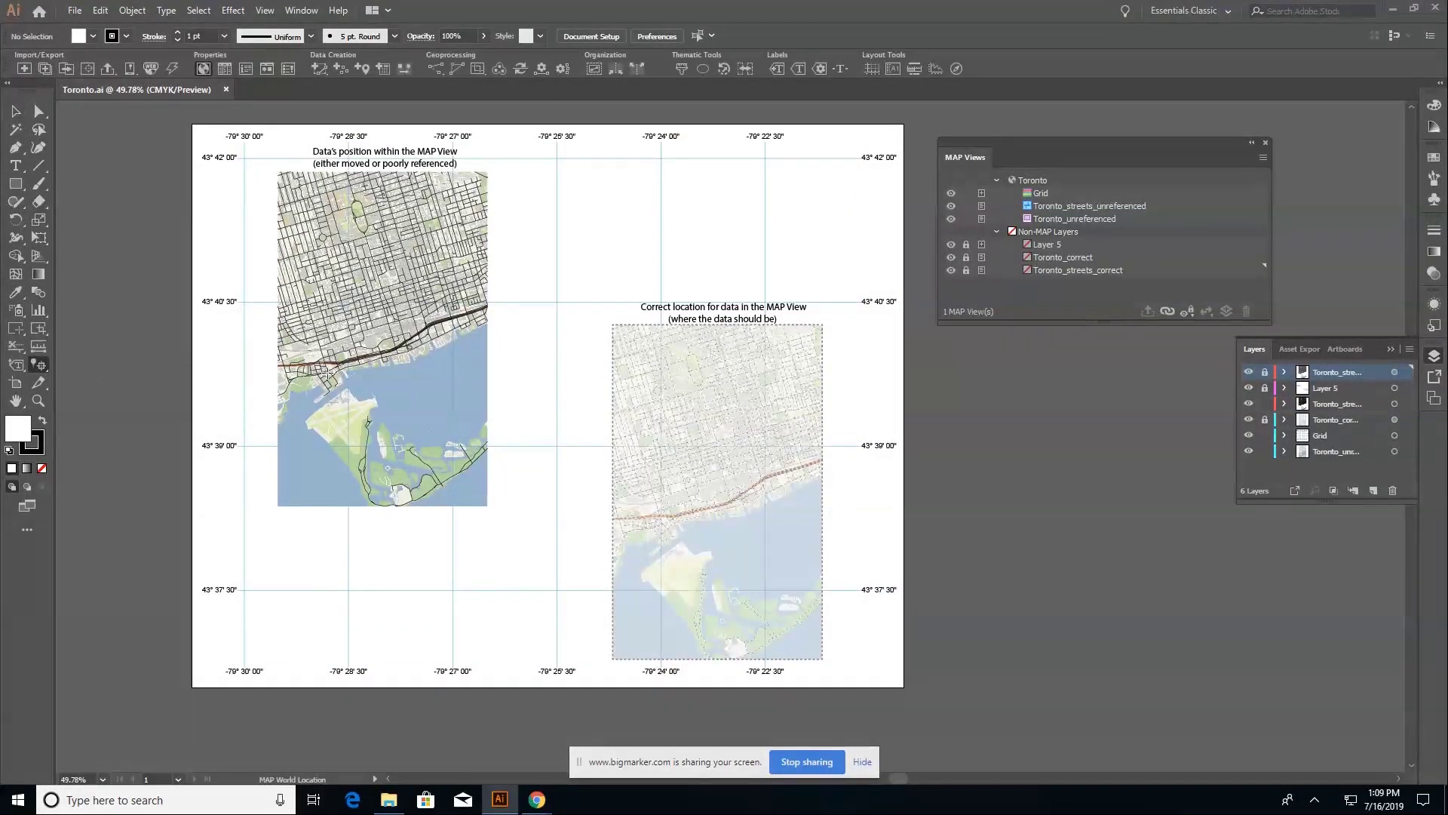
click(160, 412)
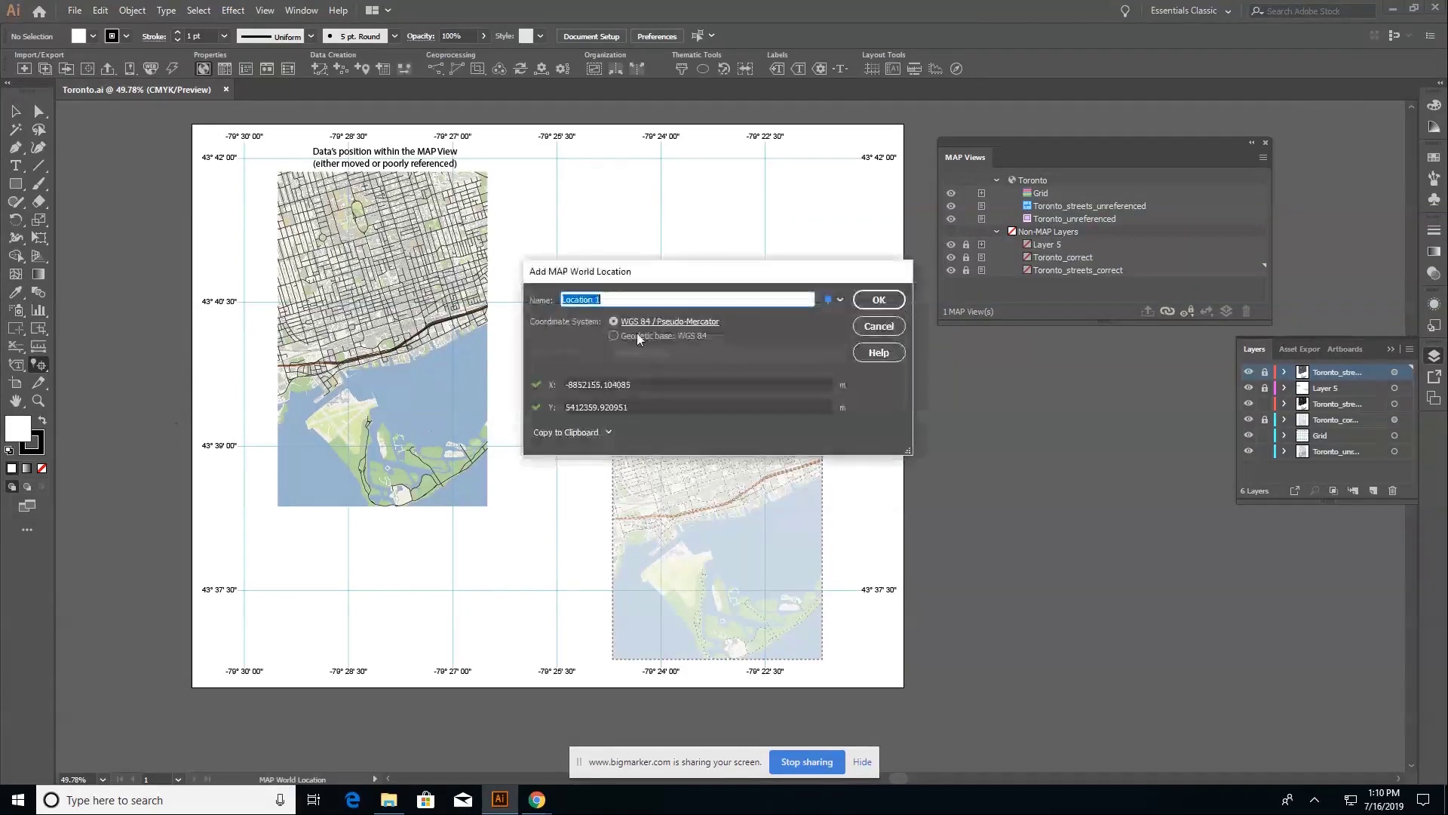
click(626, 336)
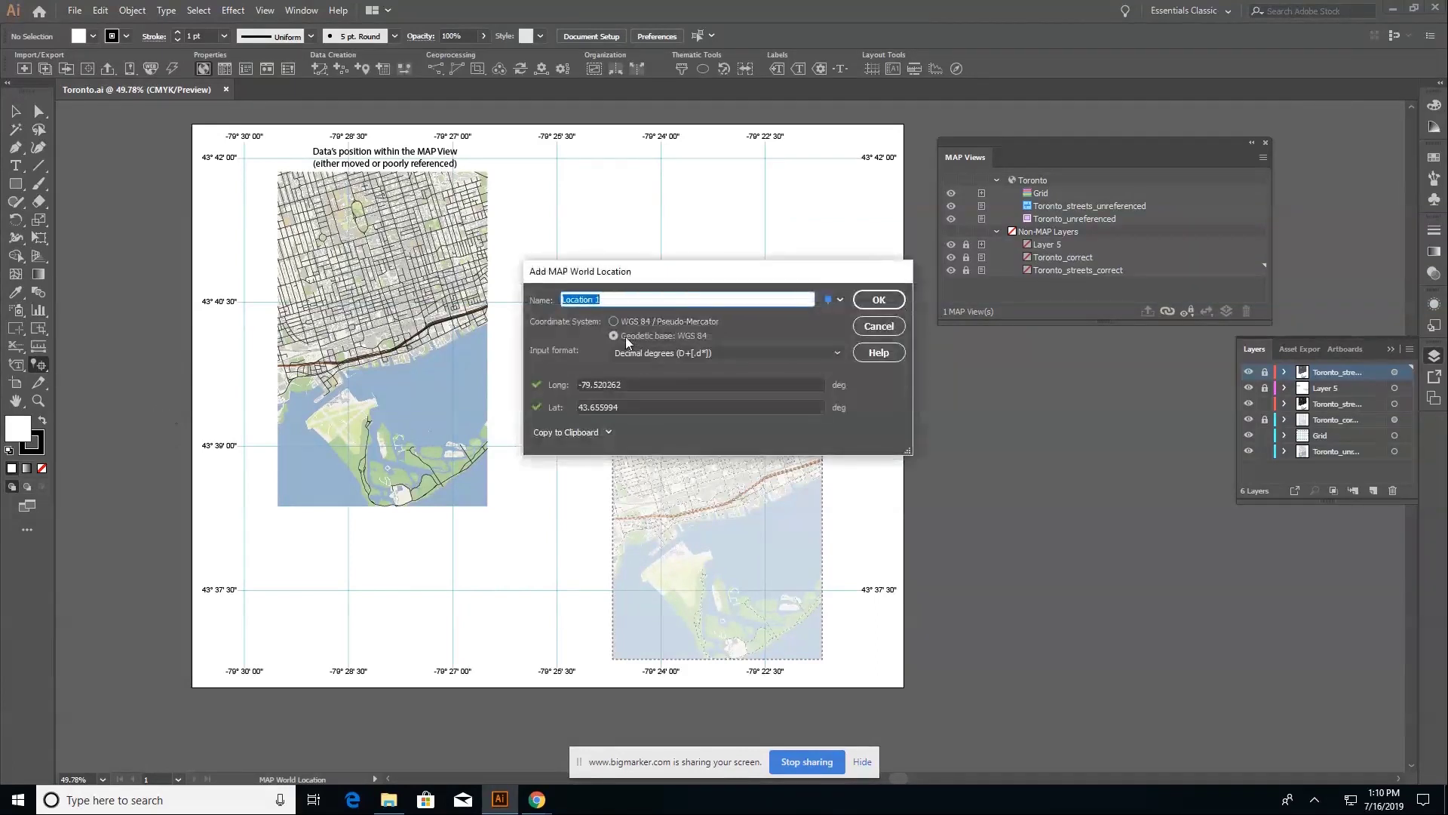
click(645, 383)
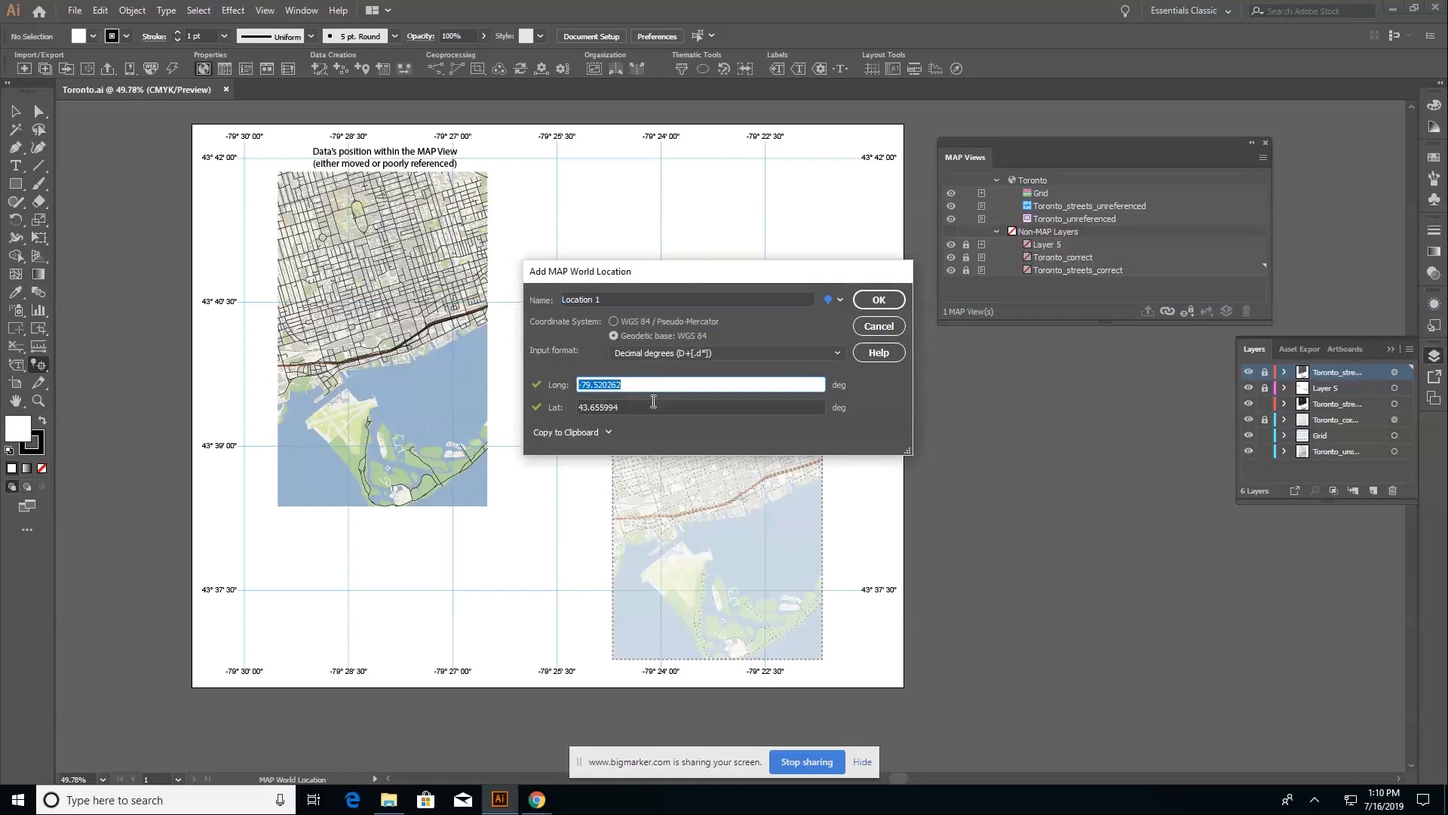
text(-79)
click(655, 355)
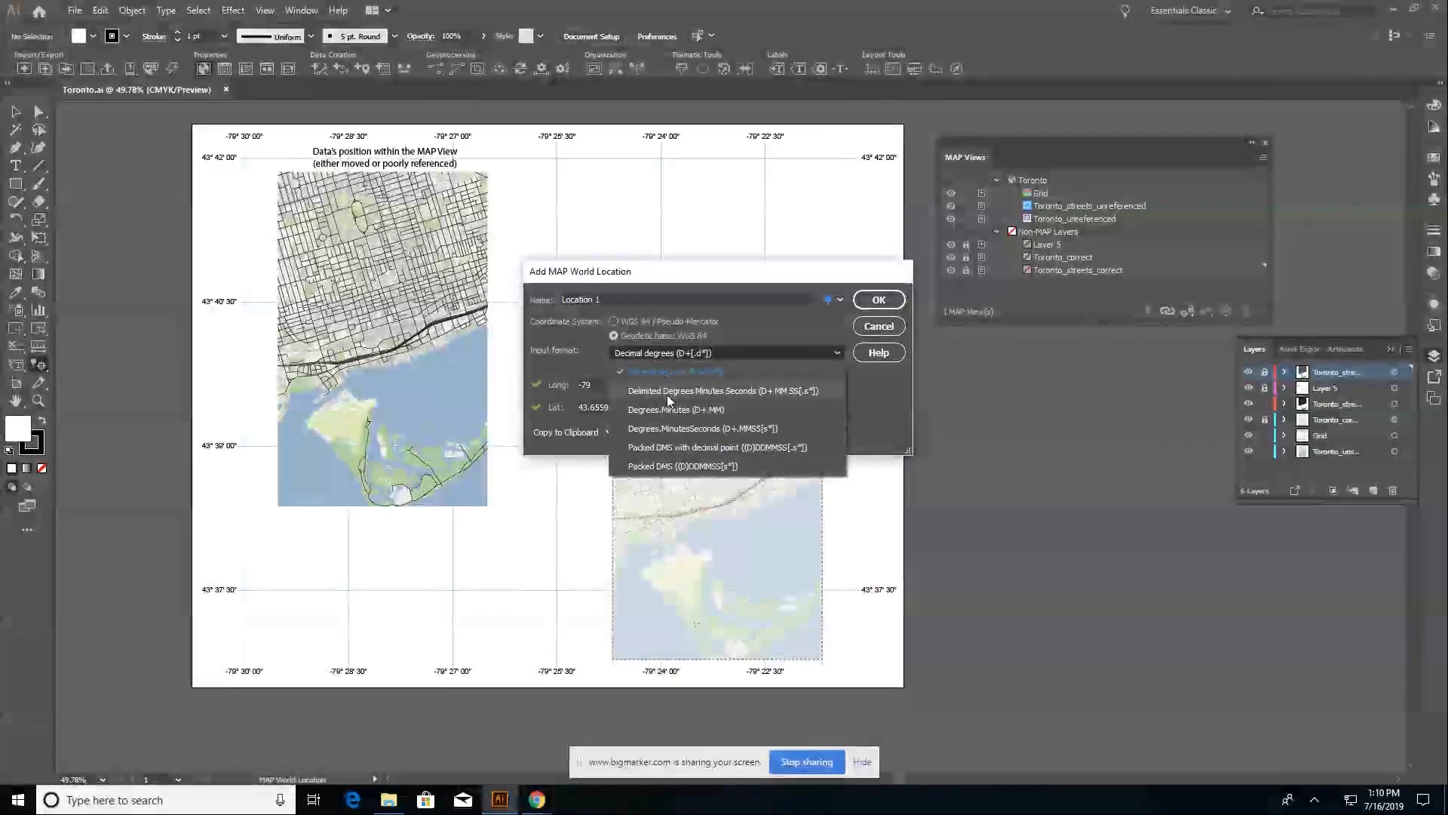
click(670, 393)
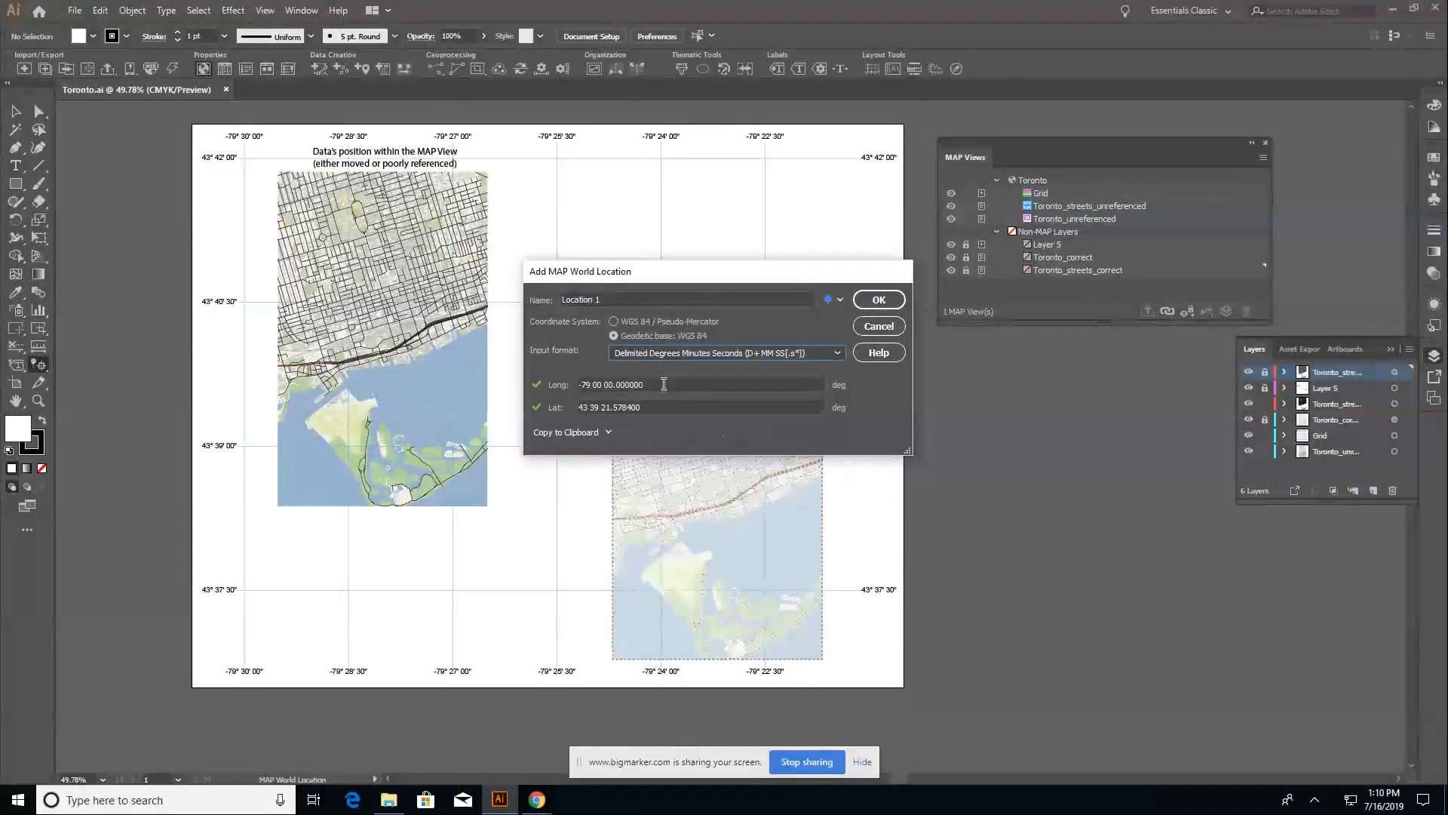
Enter longitude -79 23 13.9944 and latitude 43 38 33.2412, and drop the pin.
drag(643, 385, 601, 385)
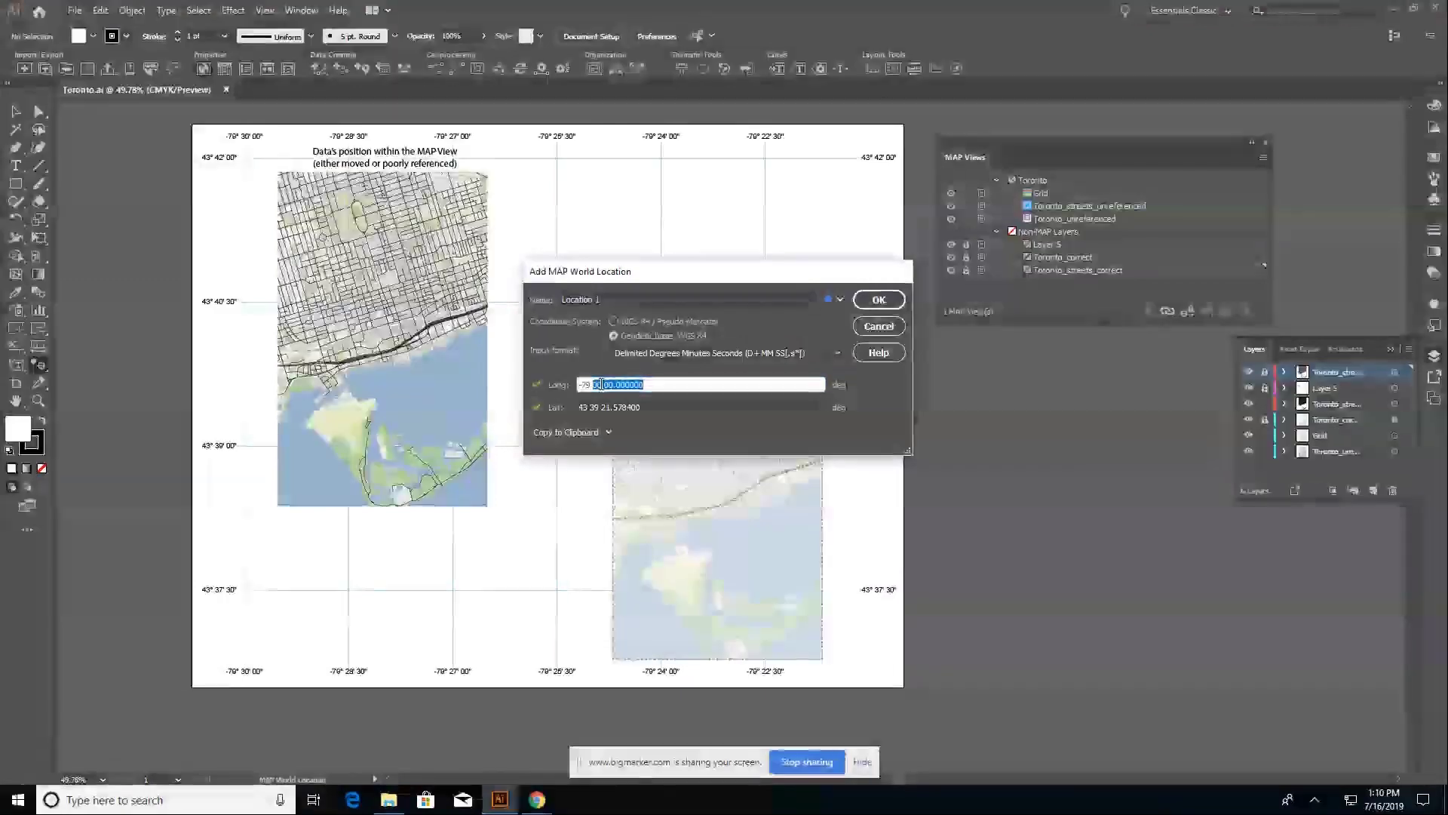
text(23 13.)
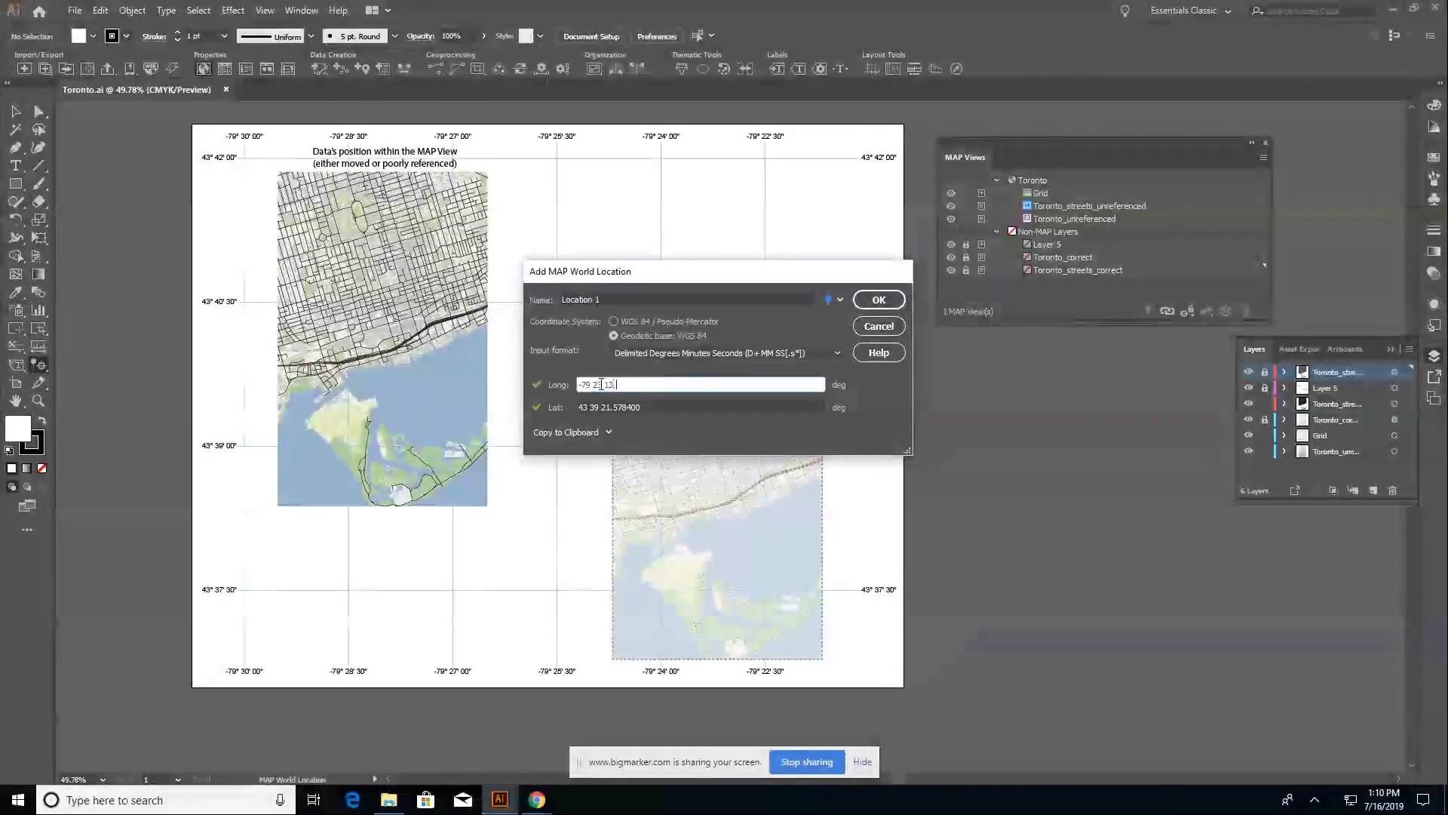
text(9944)
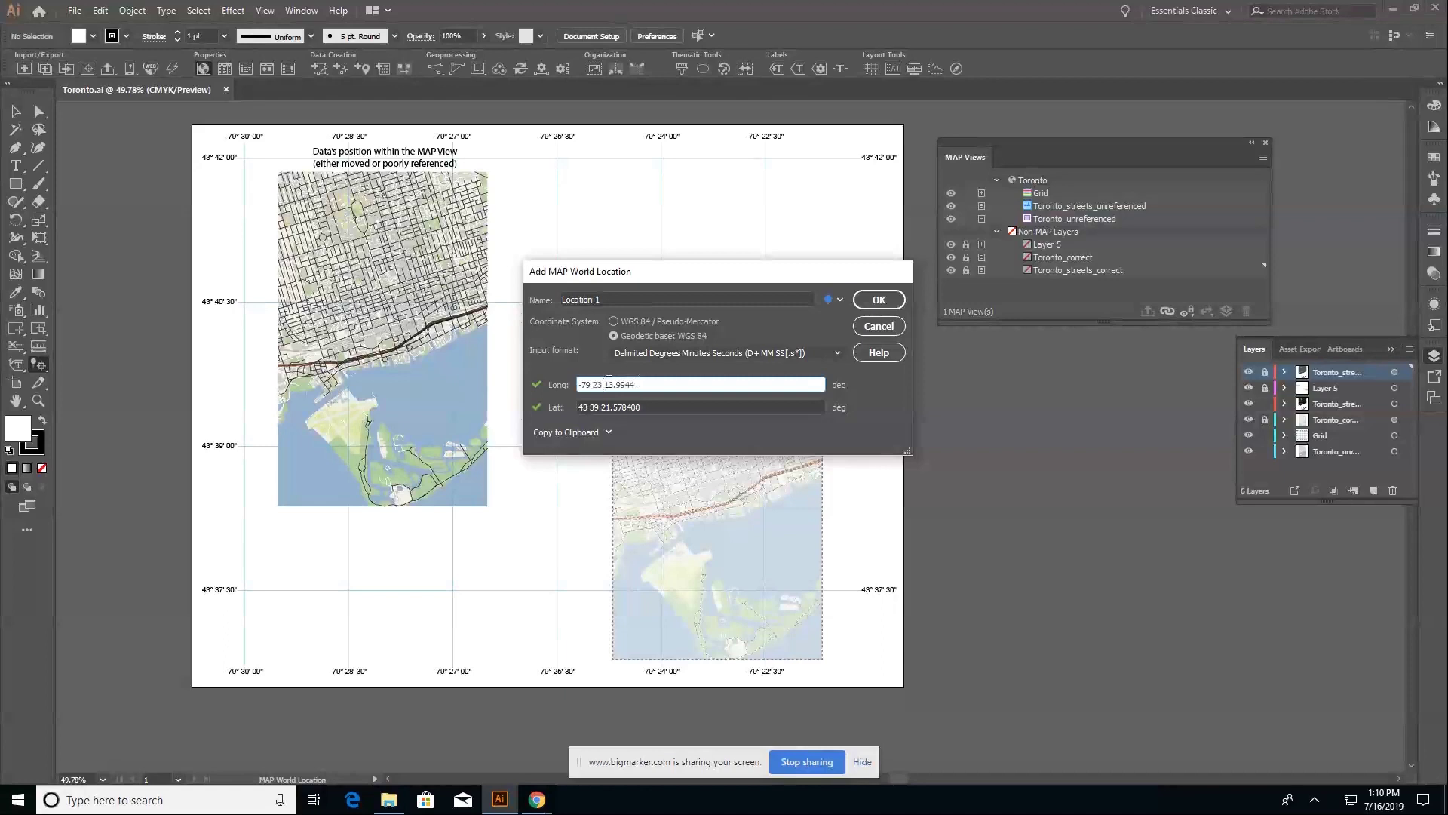
key(Tab)
text(43)
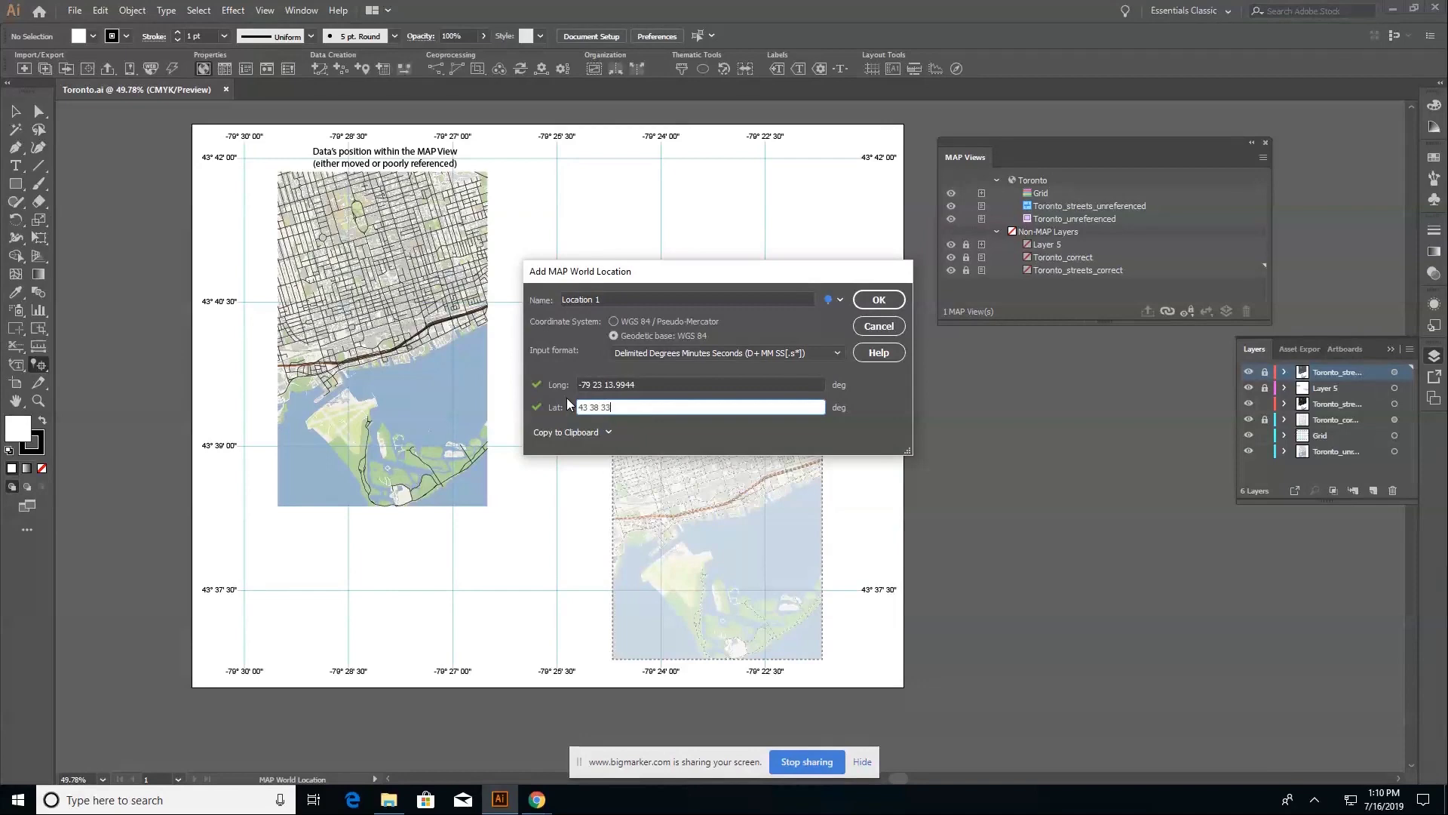
text(2412)
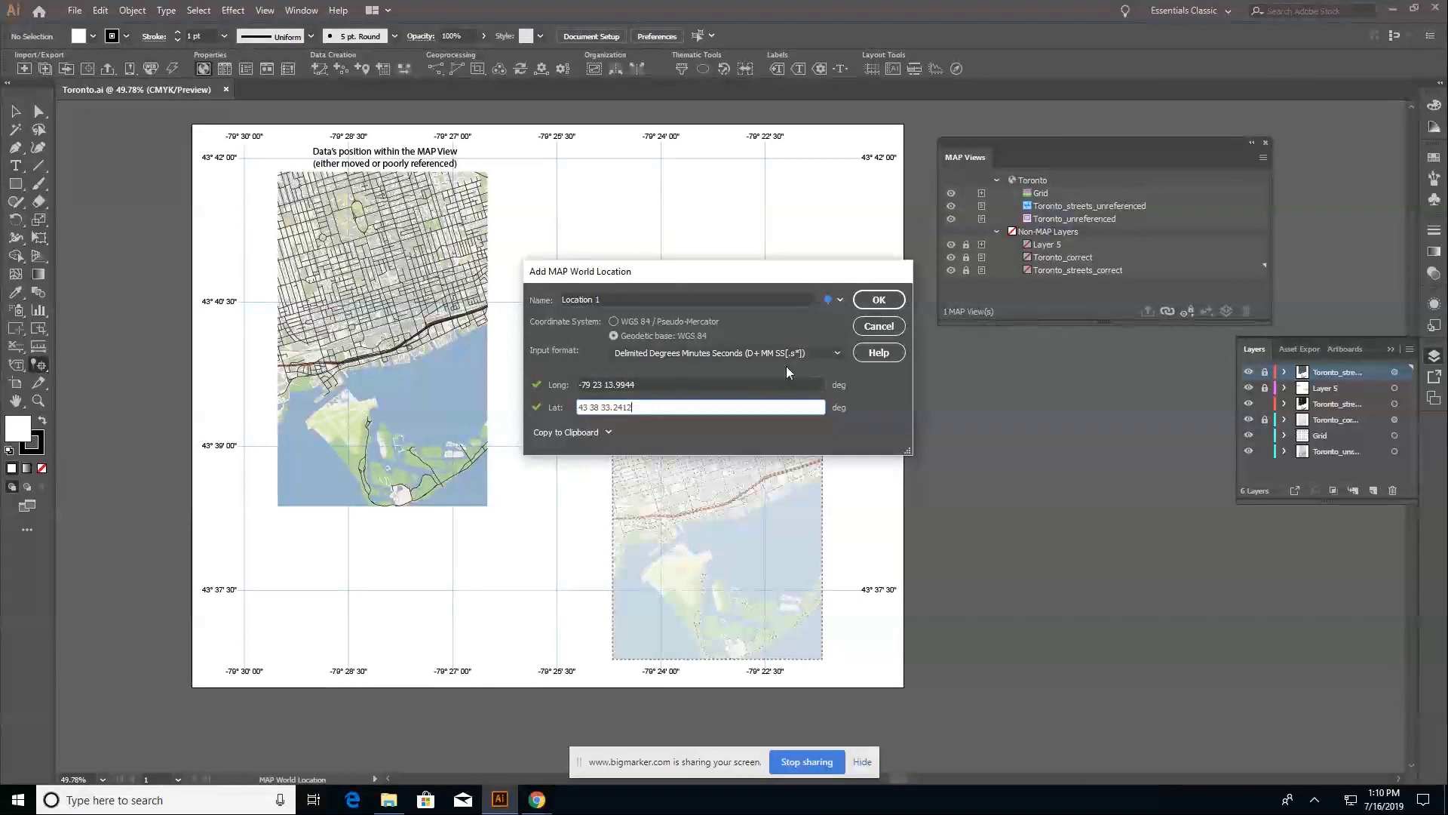
click(863, 304)
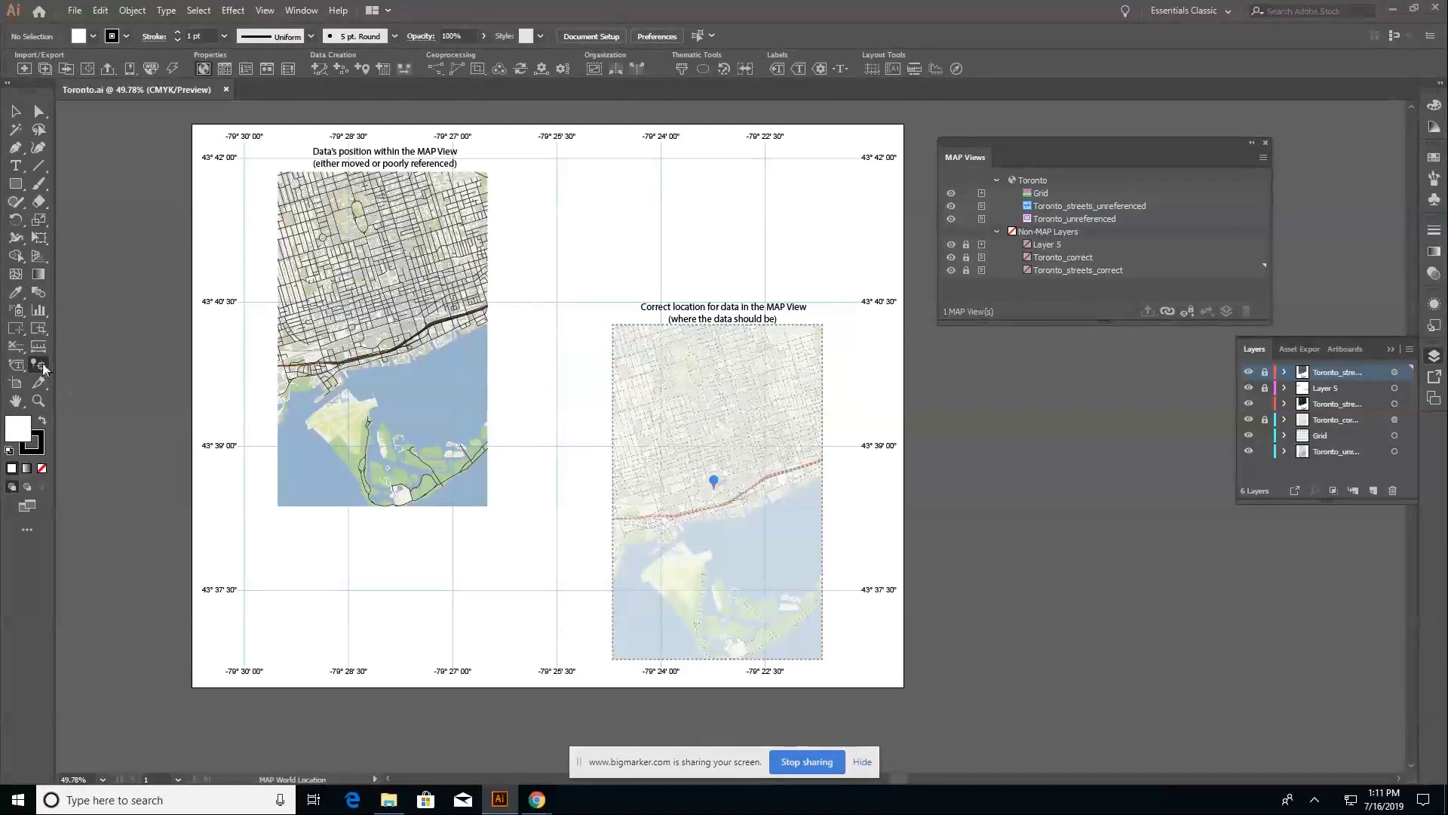
Show the MAP Locations panel, shrink it and move it clear of the menus.
key(v)
click(267, 70)
drag(314, 282, 311, 219)
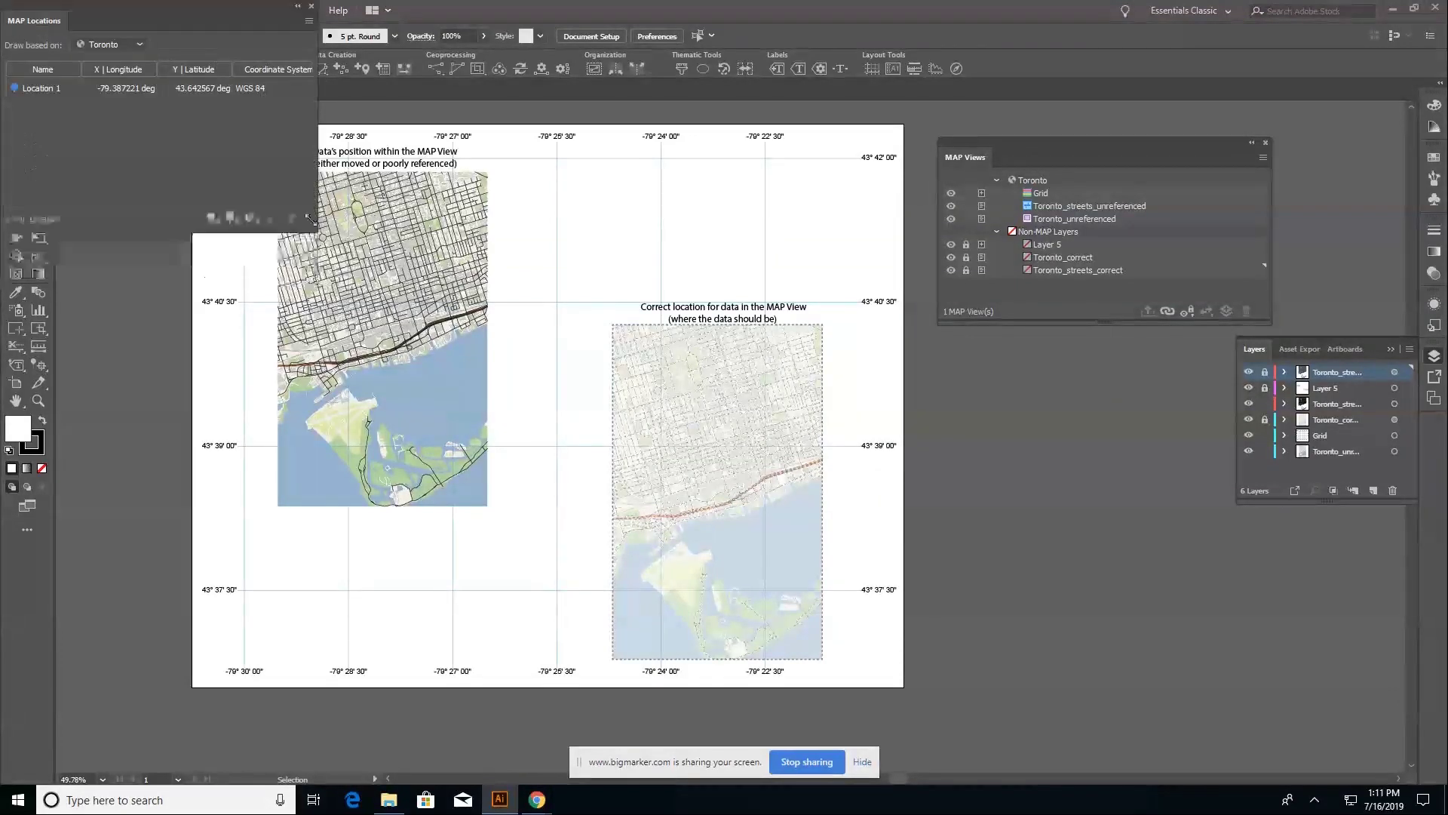
drag(220, 21, 311, 142)
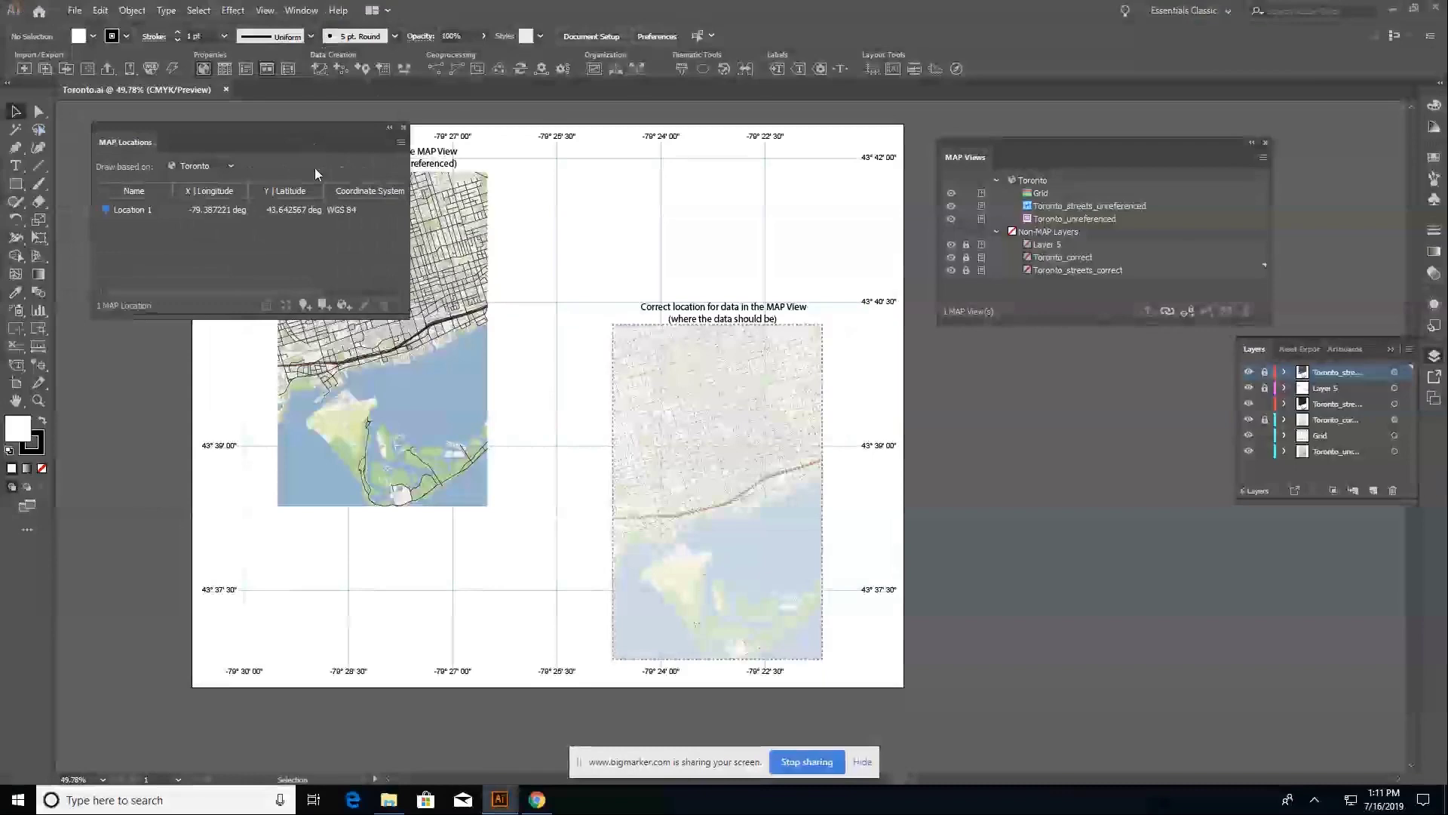
Add world Location 2 at King St E downtown (-79.377867, 43.649136 WGS 84) from the web map.
click(344, 303)
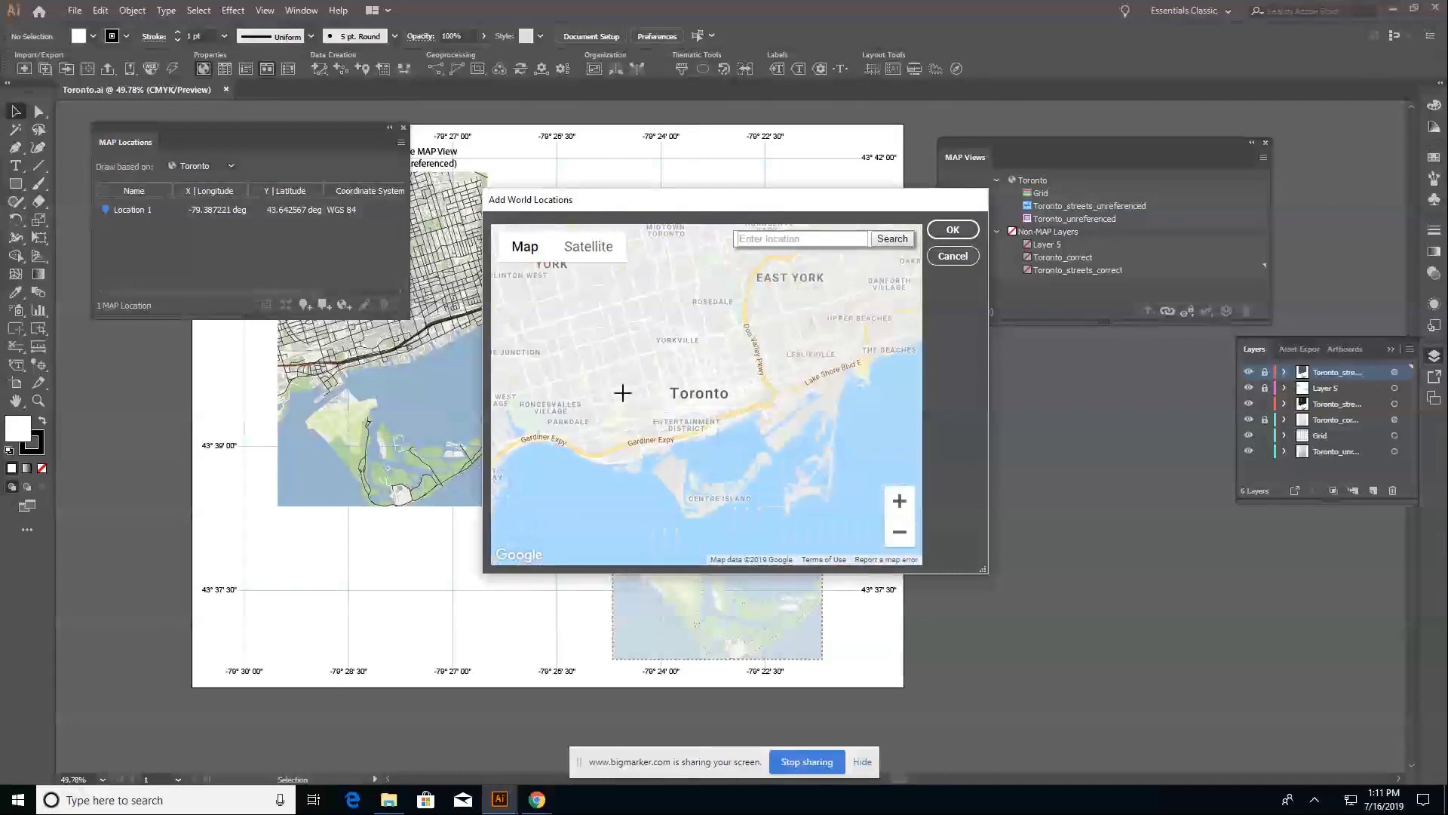
drag(611, 388, 817, 424)
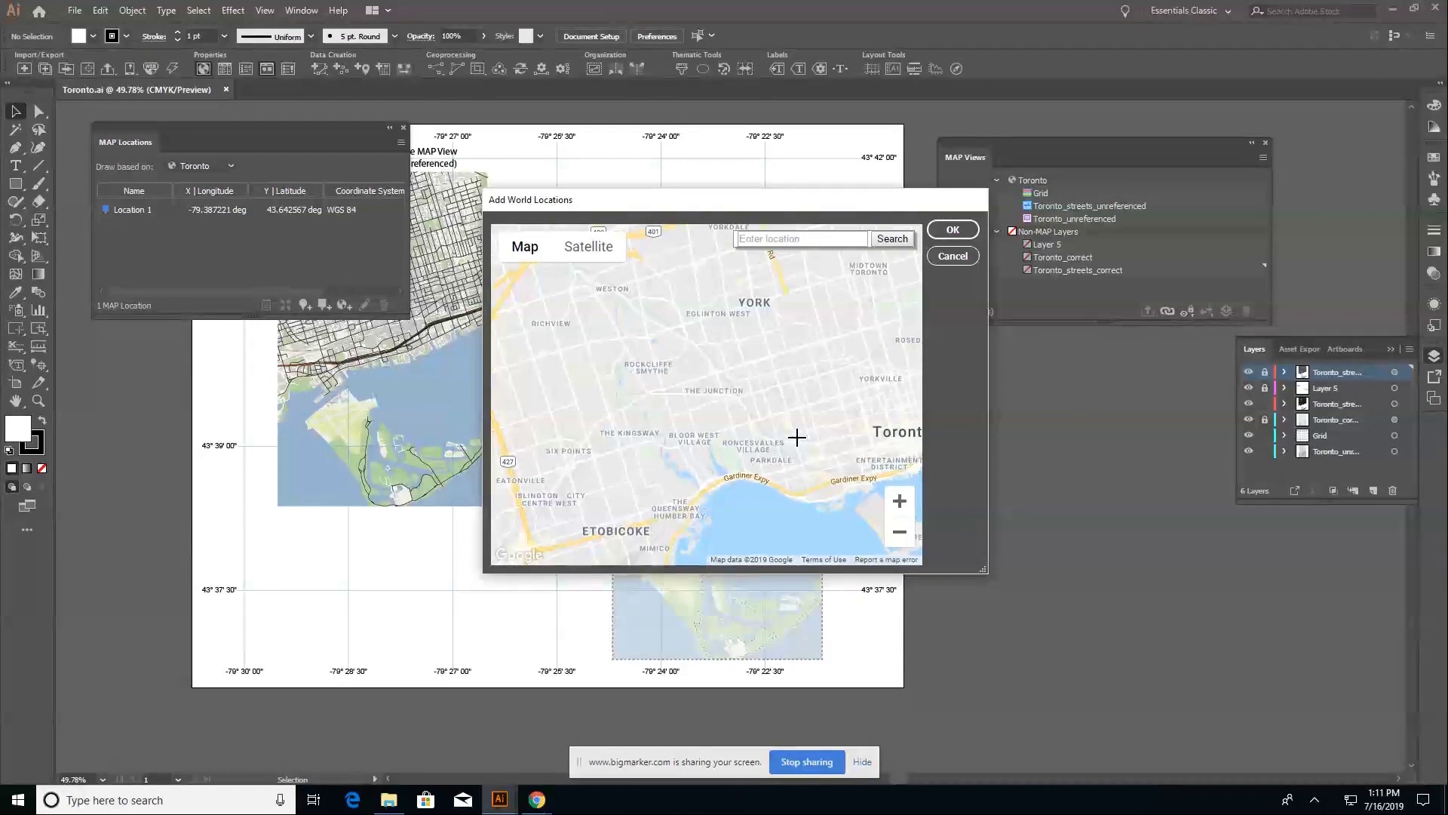
scroll(819, 435, up, 3)
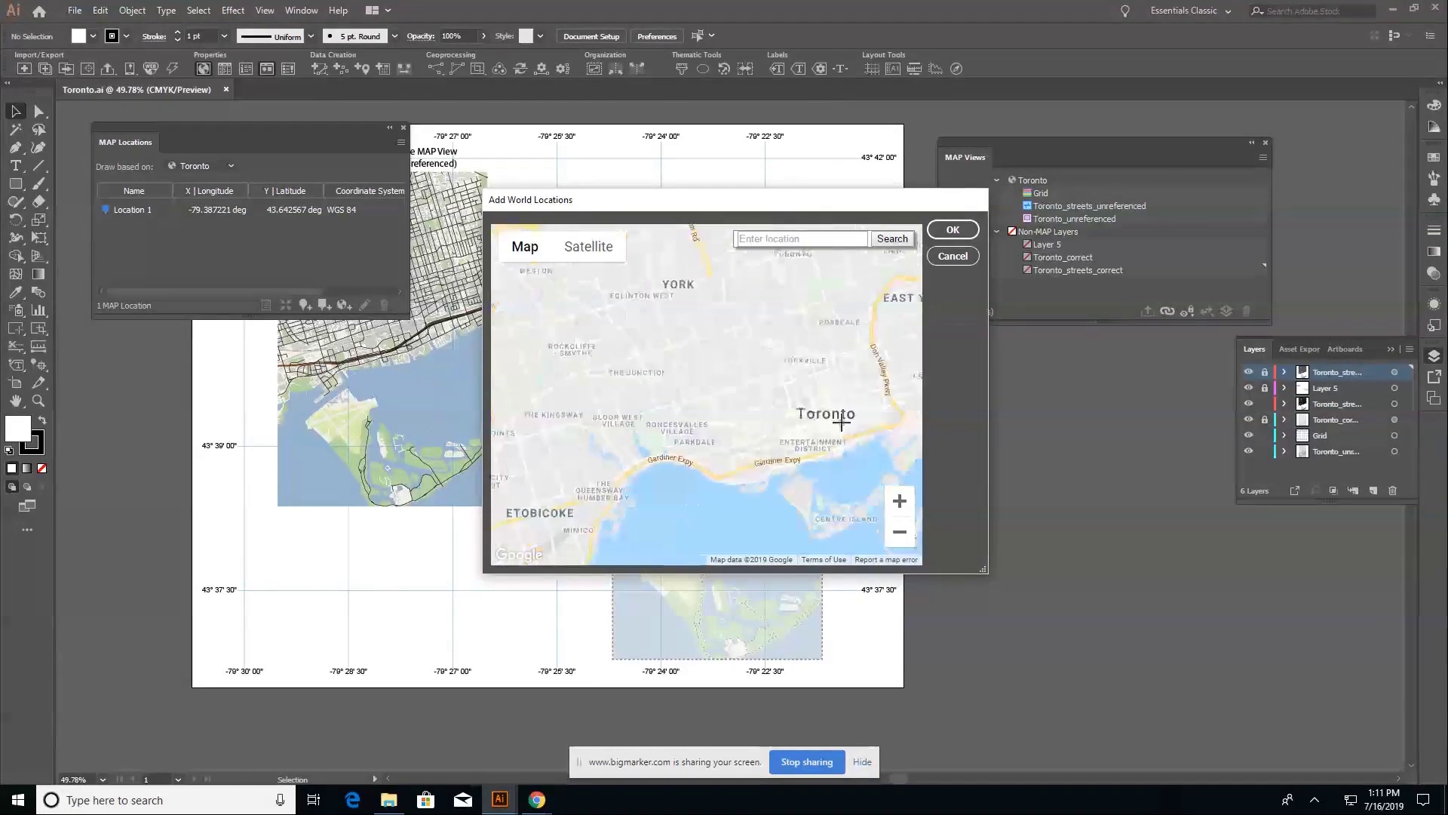
scroll(785, 453, up, 2)
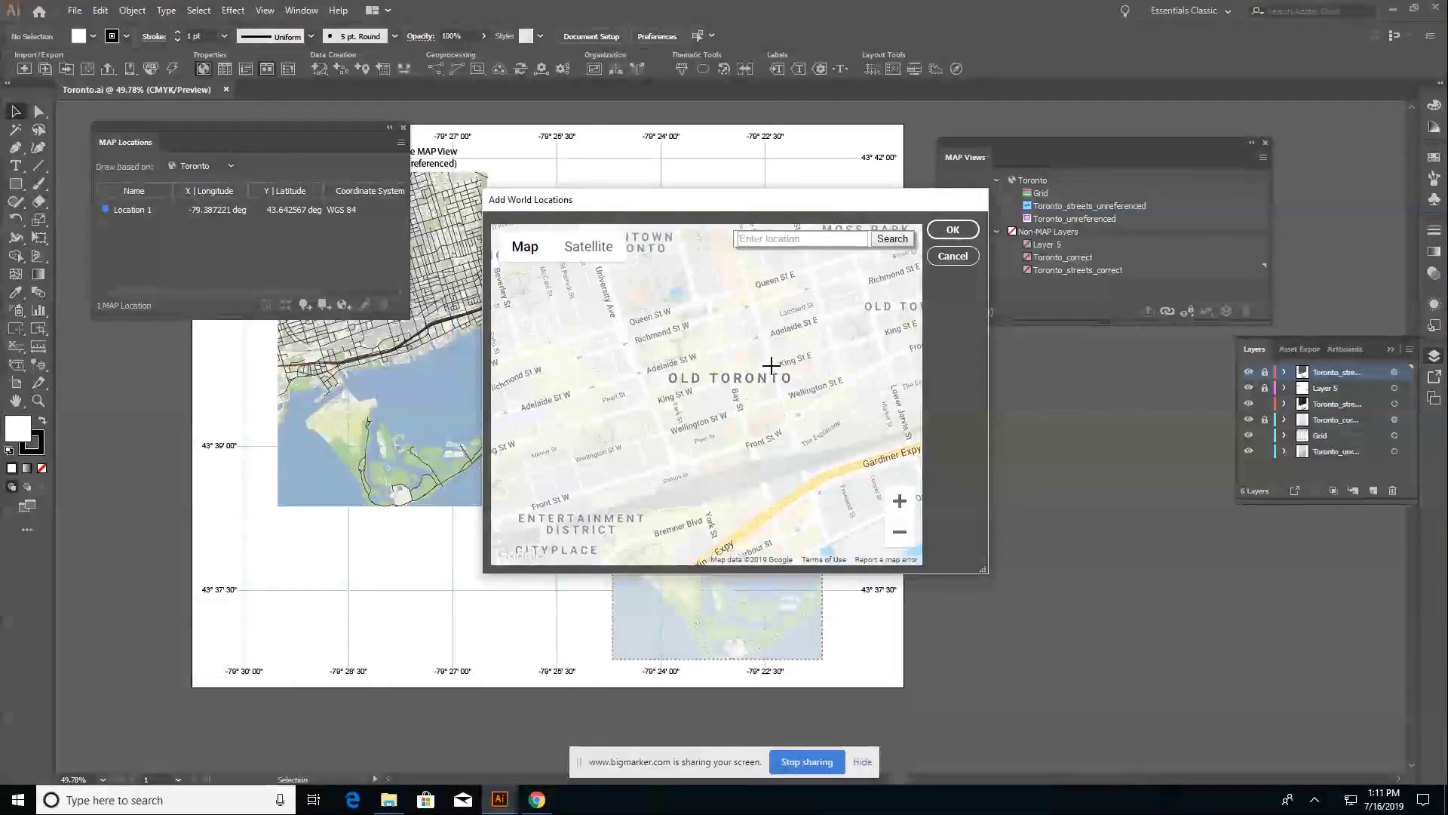
drag(785, 366, 722, 393)
scroll(722, 393, up, 1)
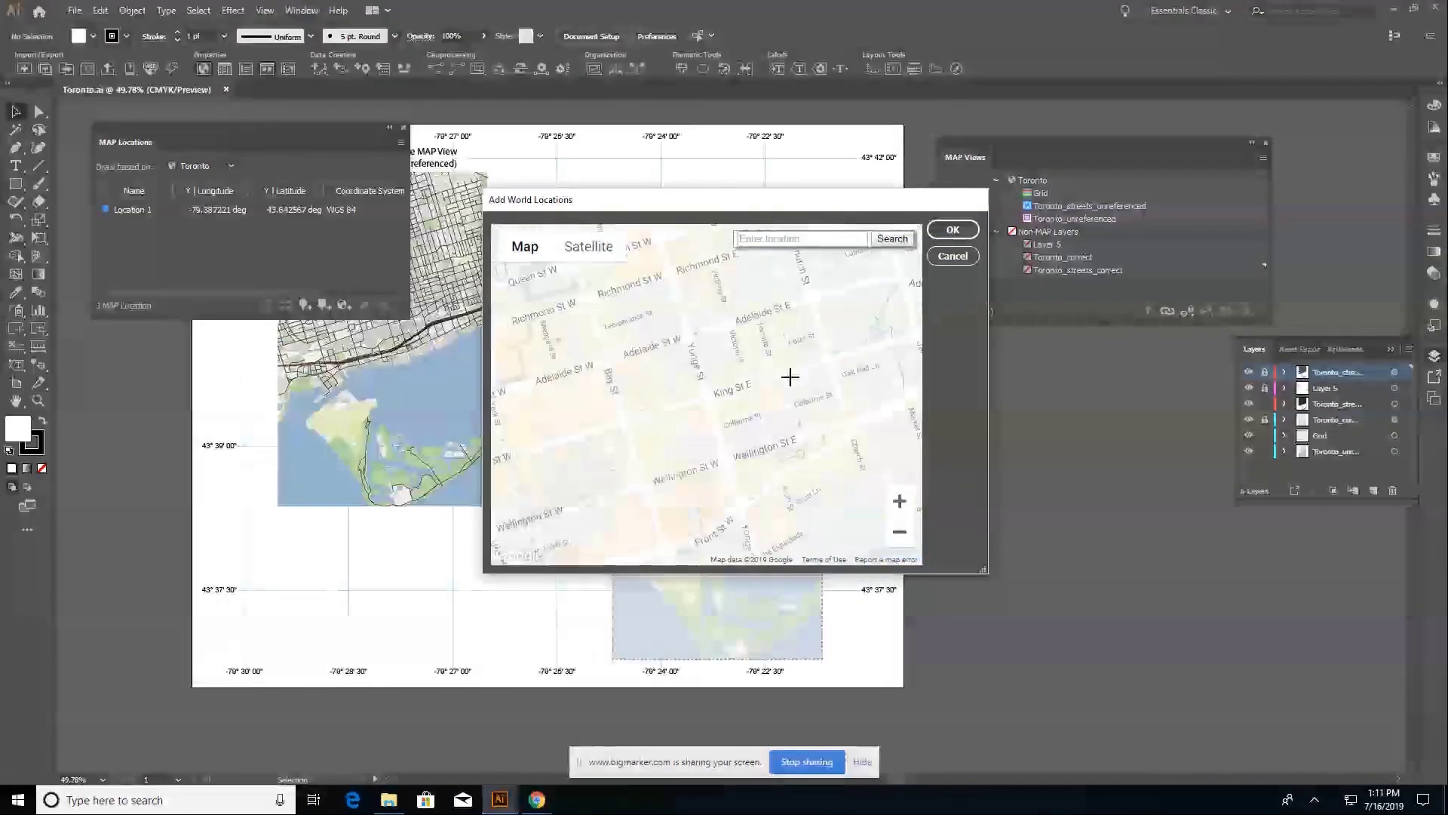
click(706, 396)
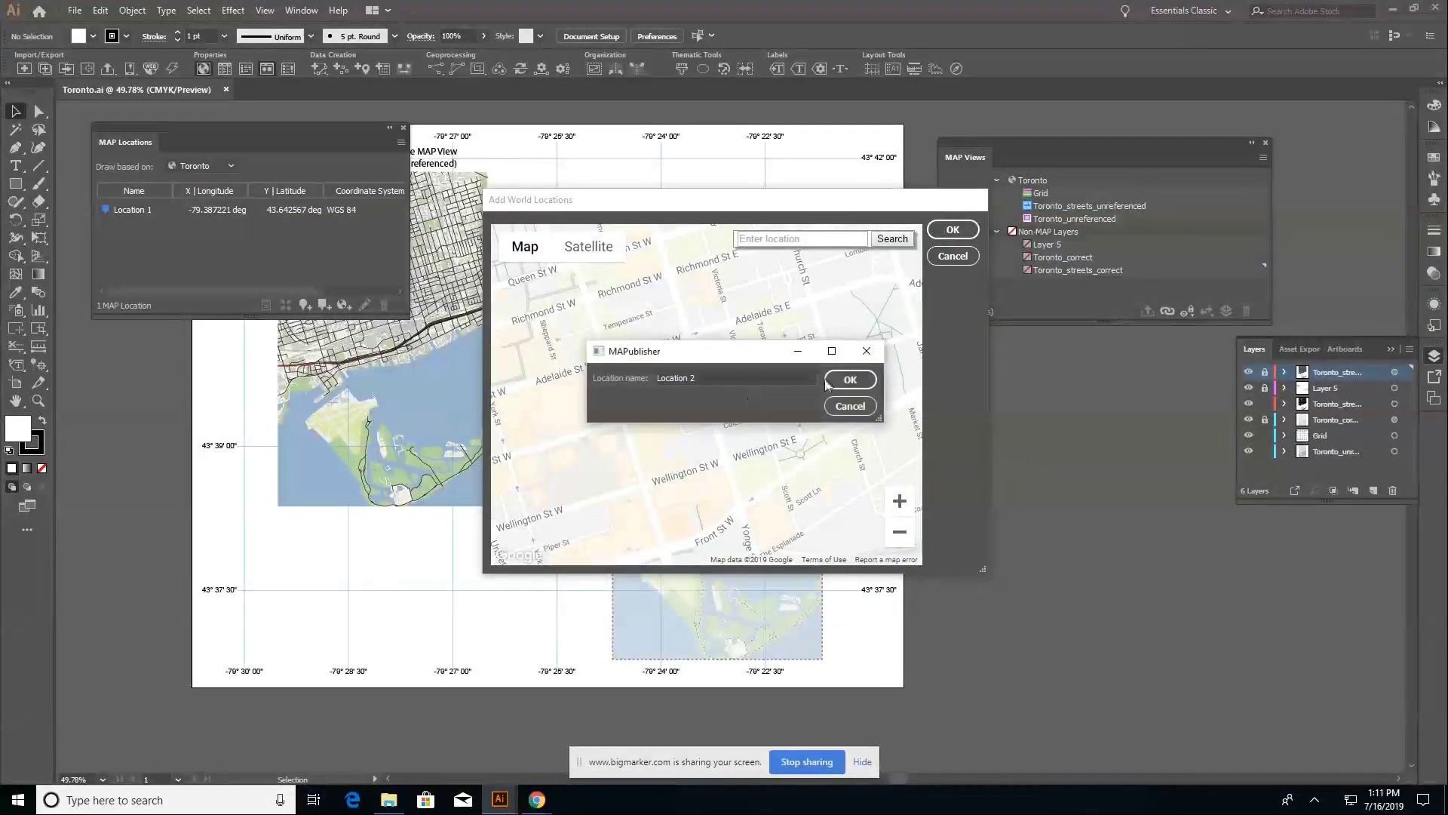
click(840, 376)
click(953, 230)
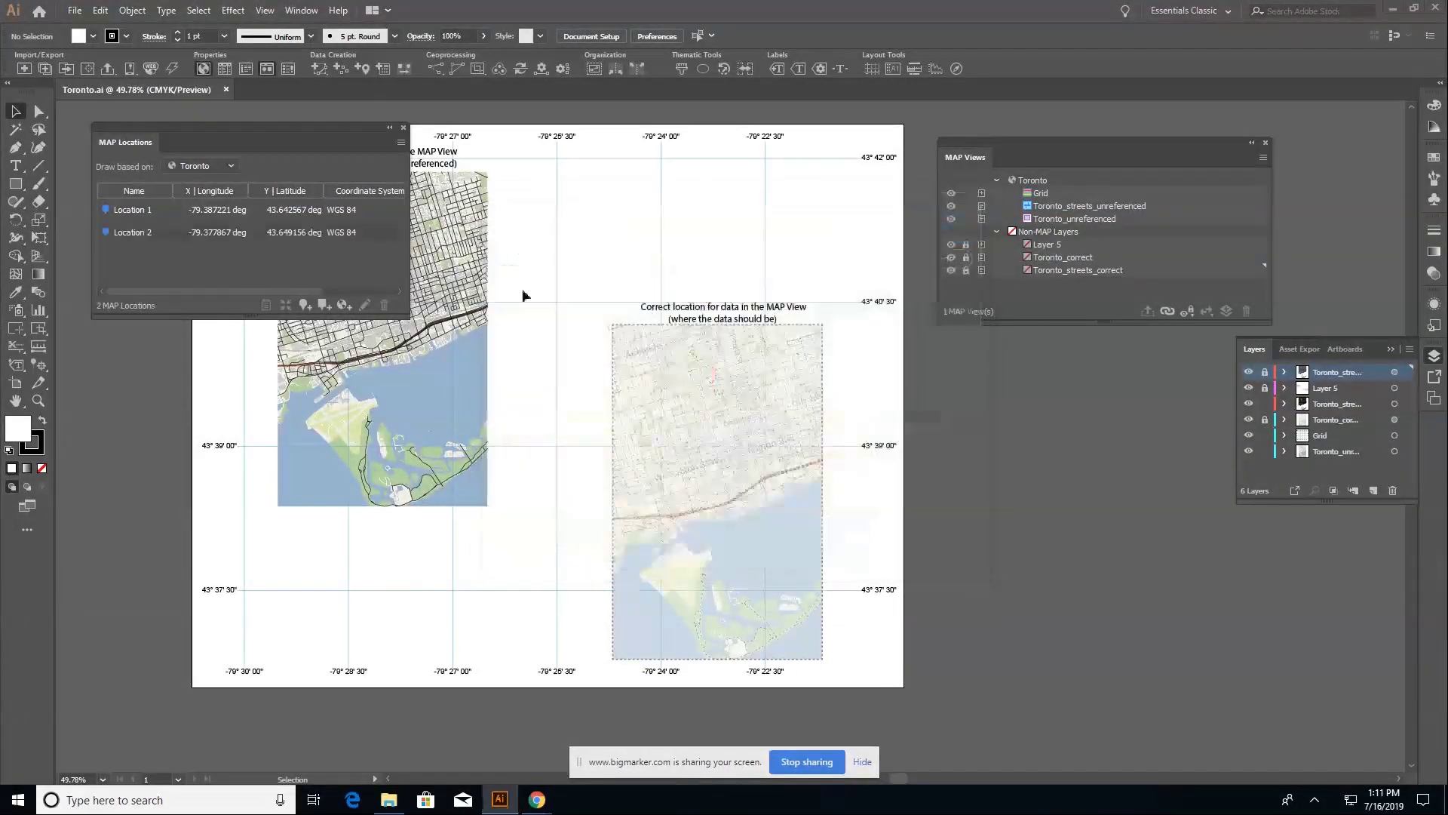
Zoom into downtown on the left map and place page Location 3 at -346.4085 pt, -63.5935 pt.
drag(251, 154, 227, 587)
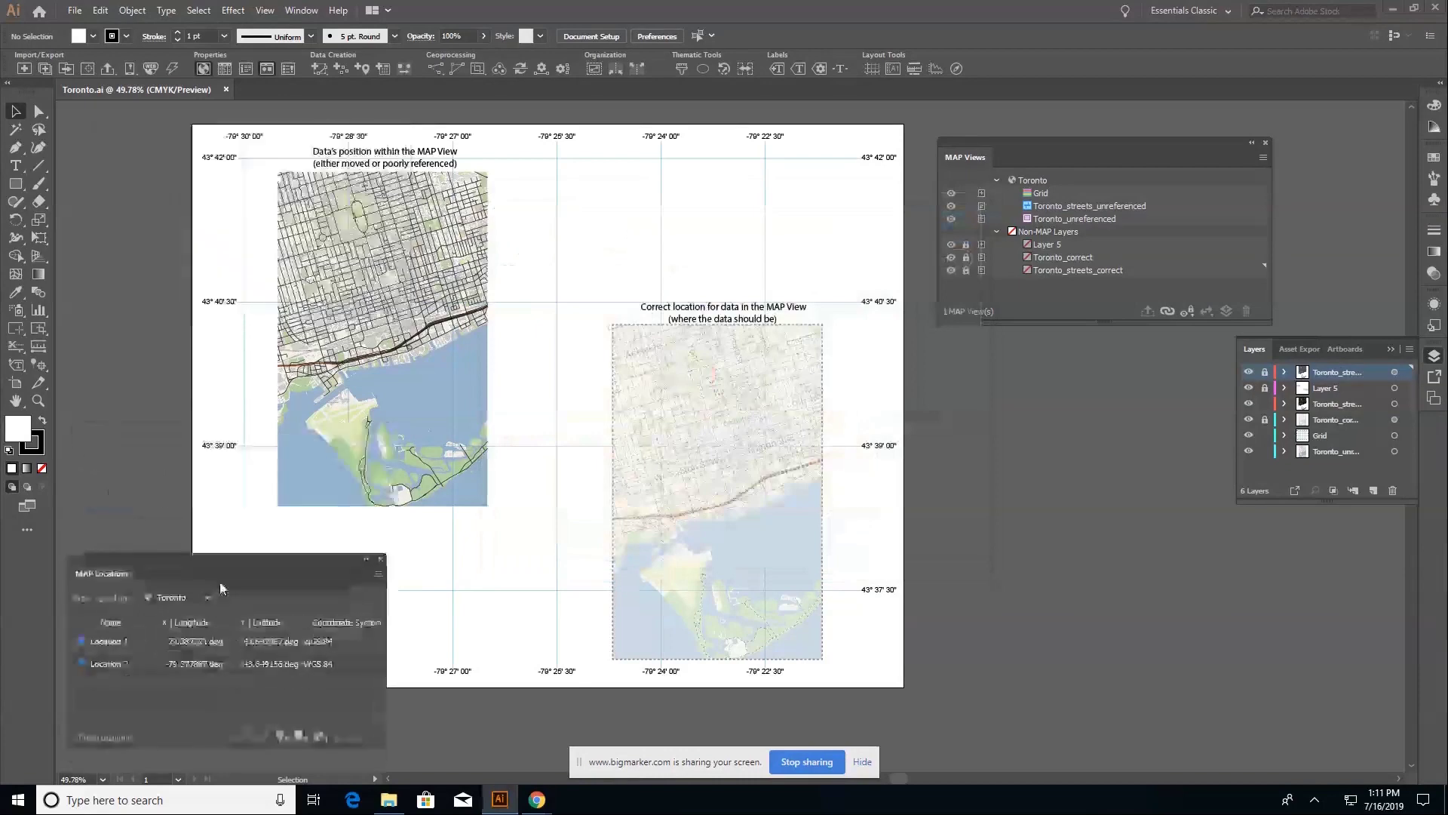
click(39, 400)
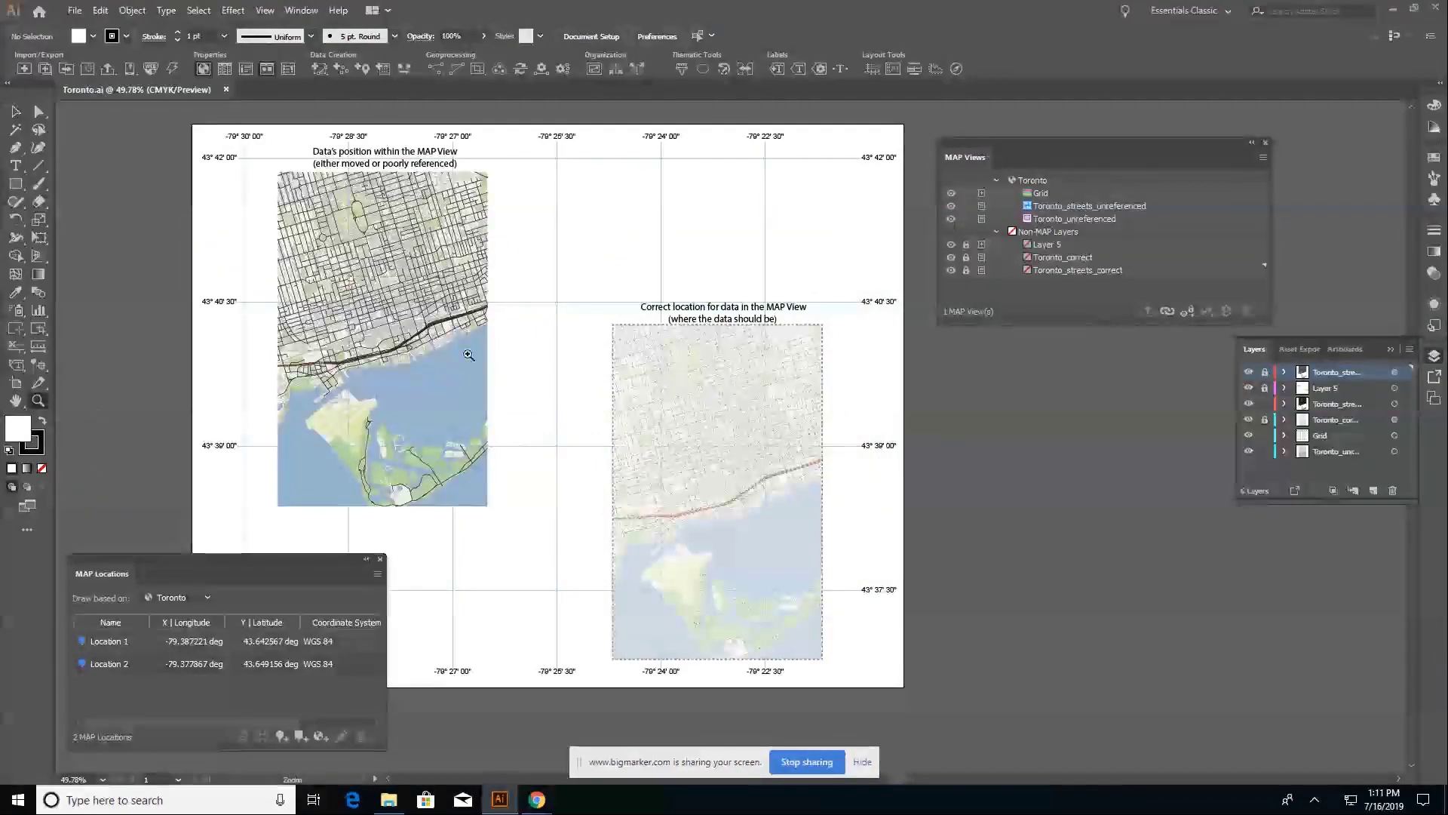
drag(468, 355, 375, 298)
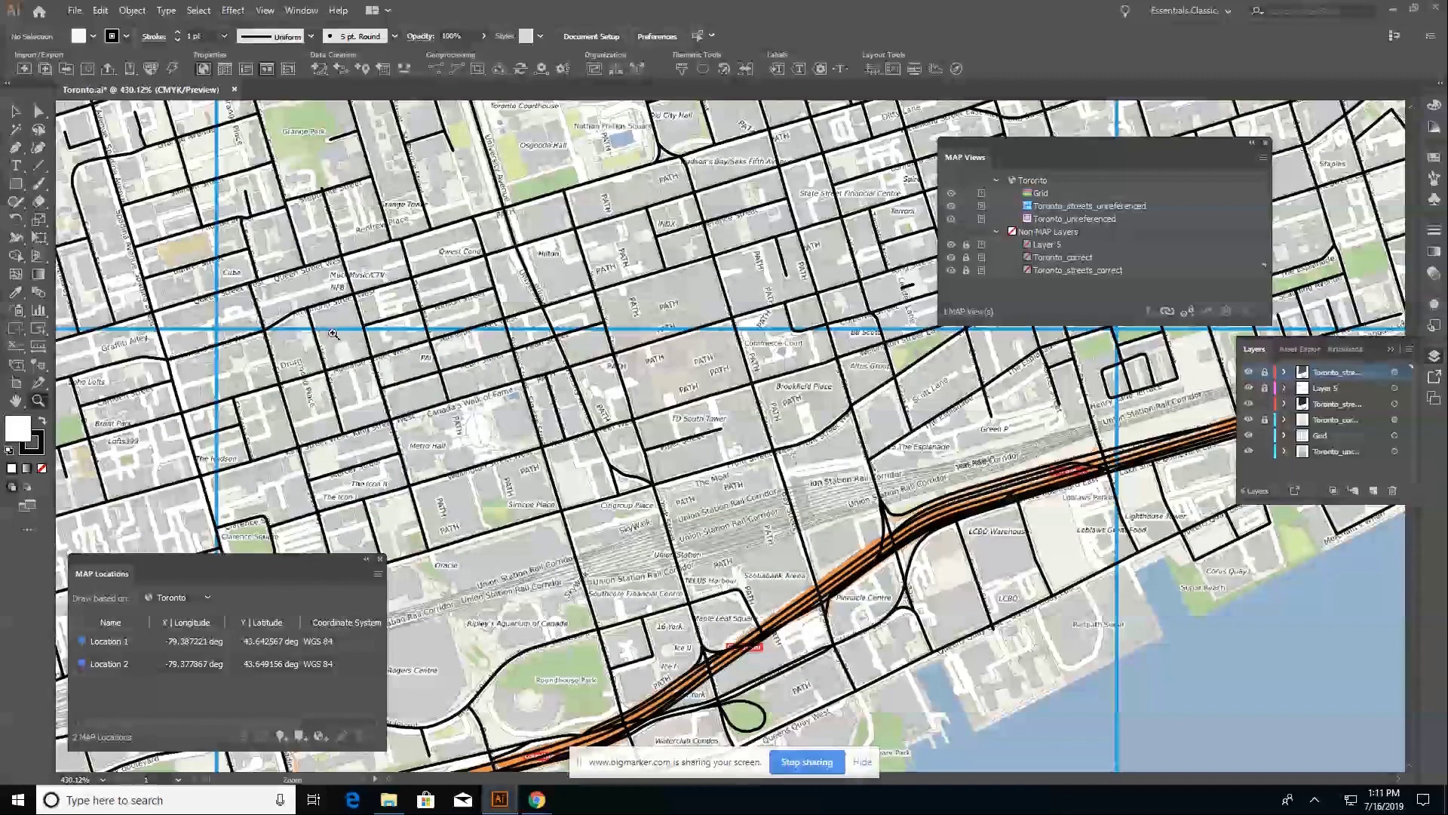
click(39, 367)
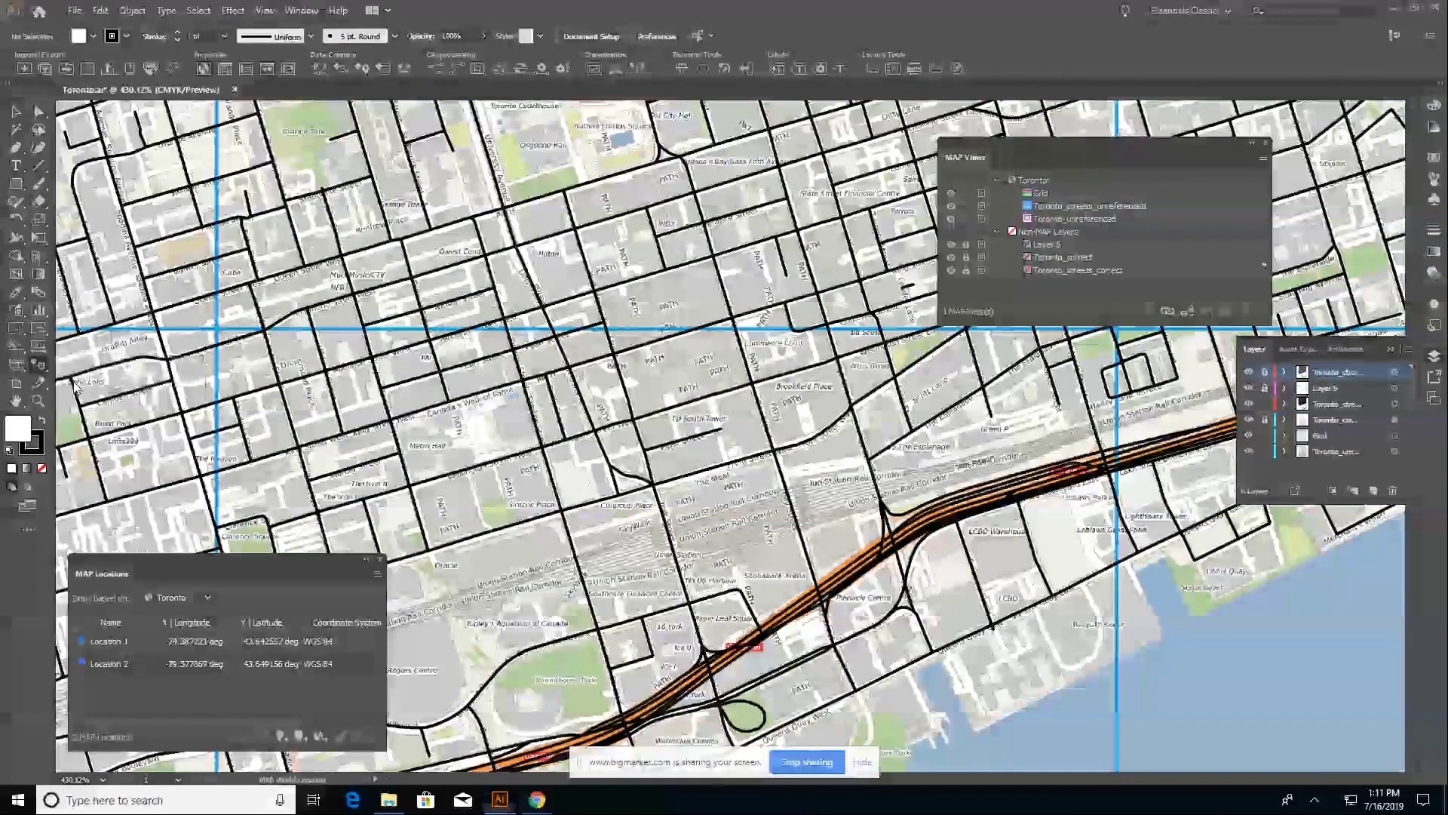
click(817, 293)
click(867, 333)
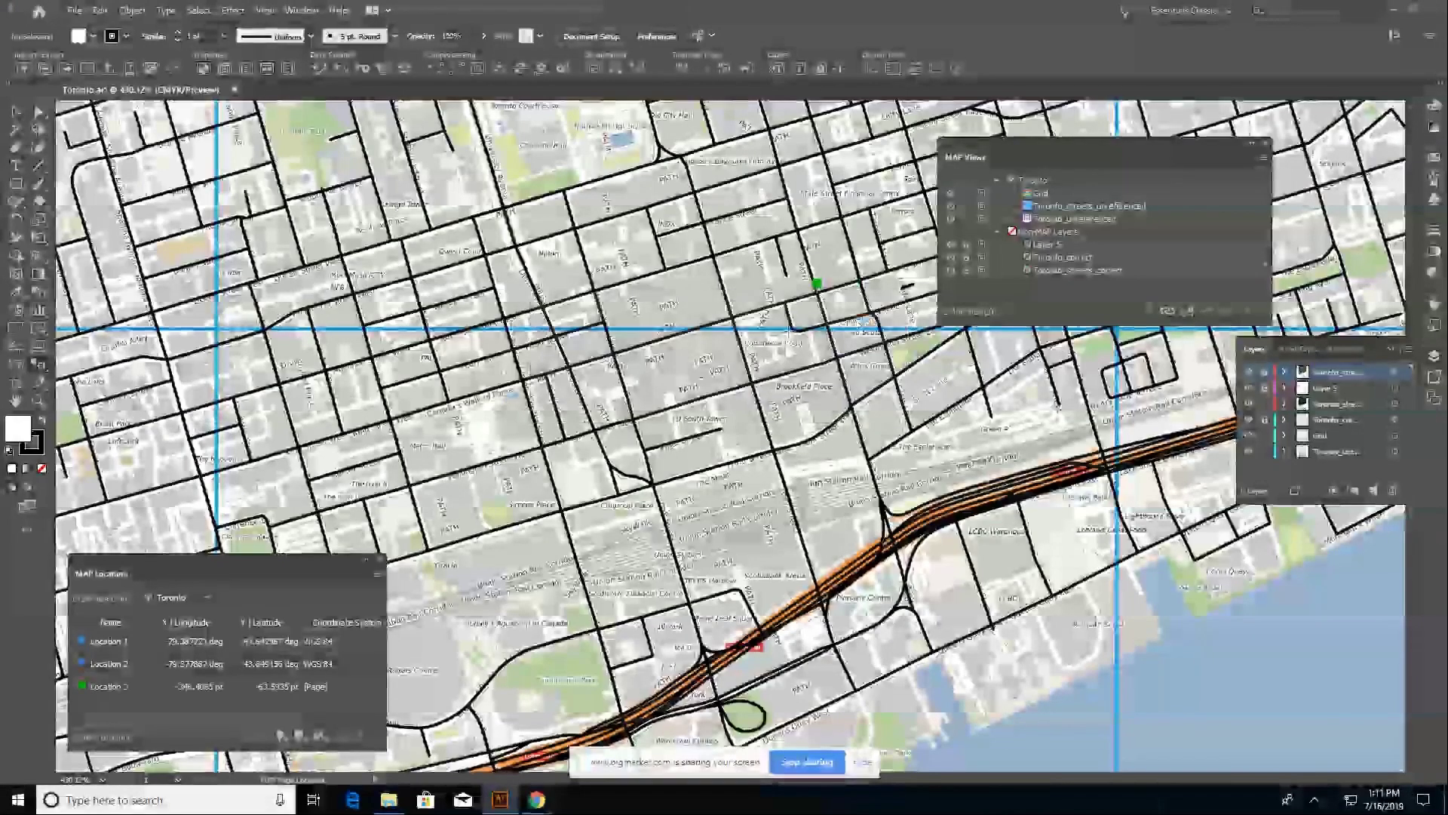
scroll(734, 438, down, 4)
scroll(734, 438, down, 3)
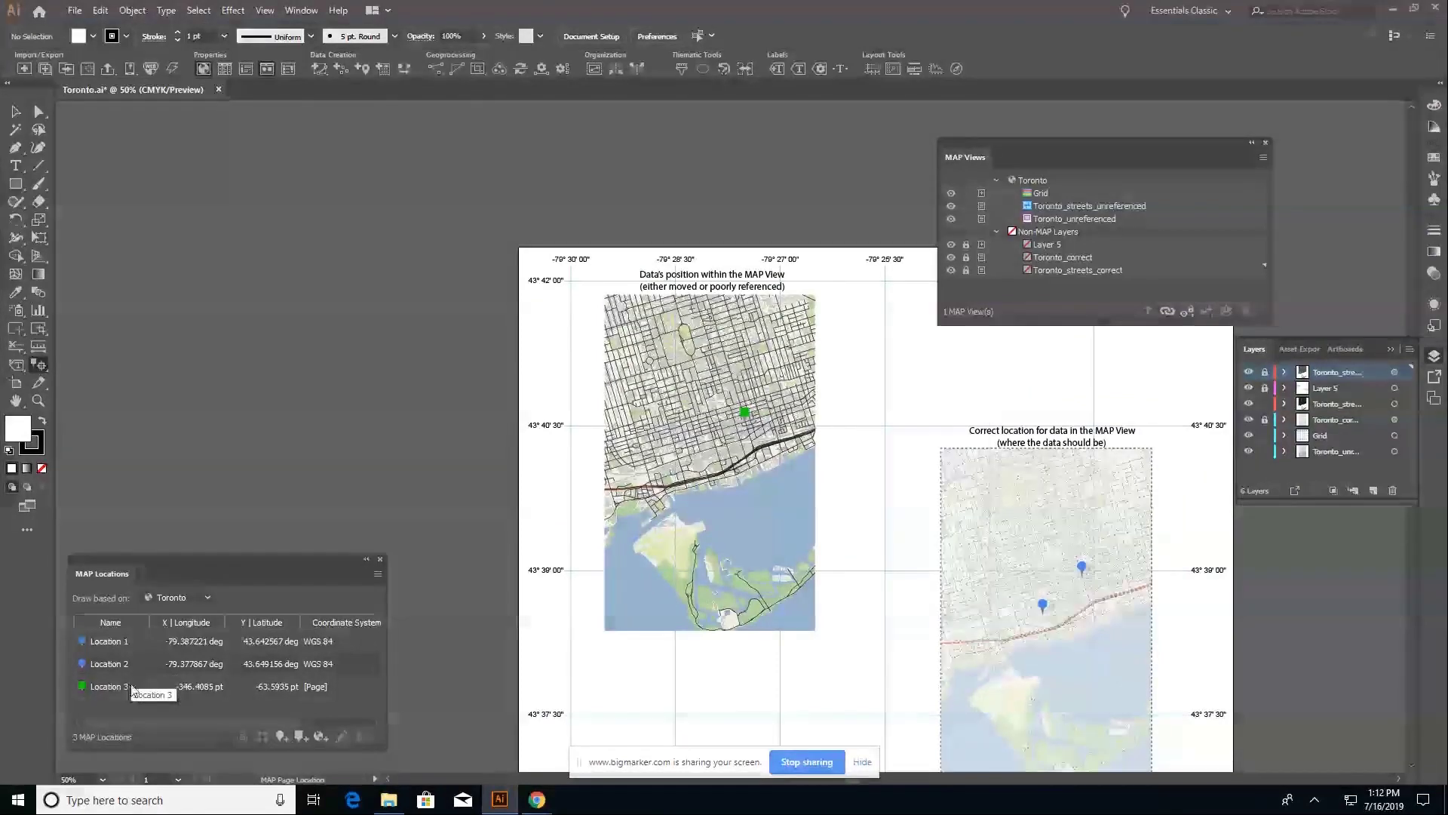
Specify Anchors for the Toronto view with page anchor Location 3 and map anchor Location 2.
click(1263, 156)
key(Escape)
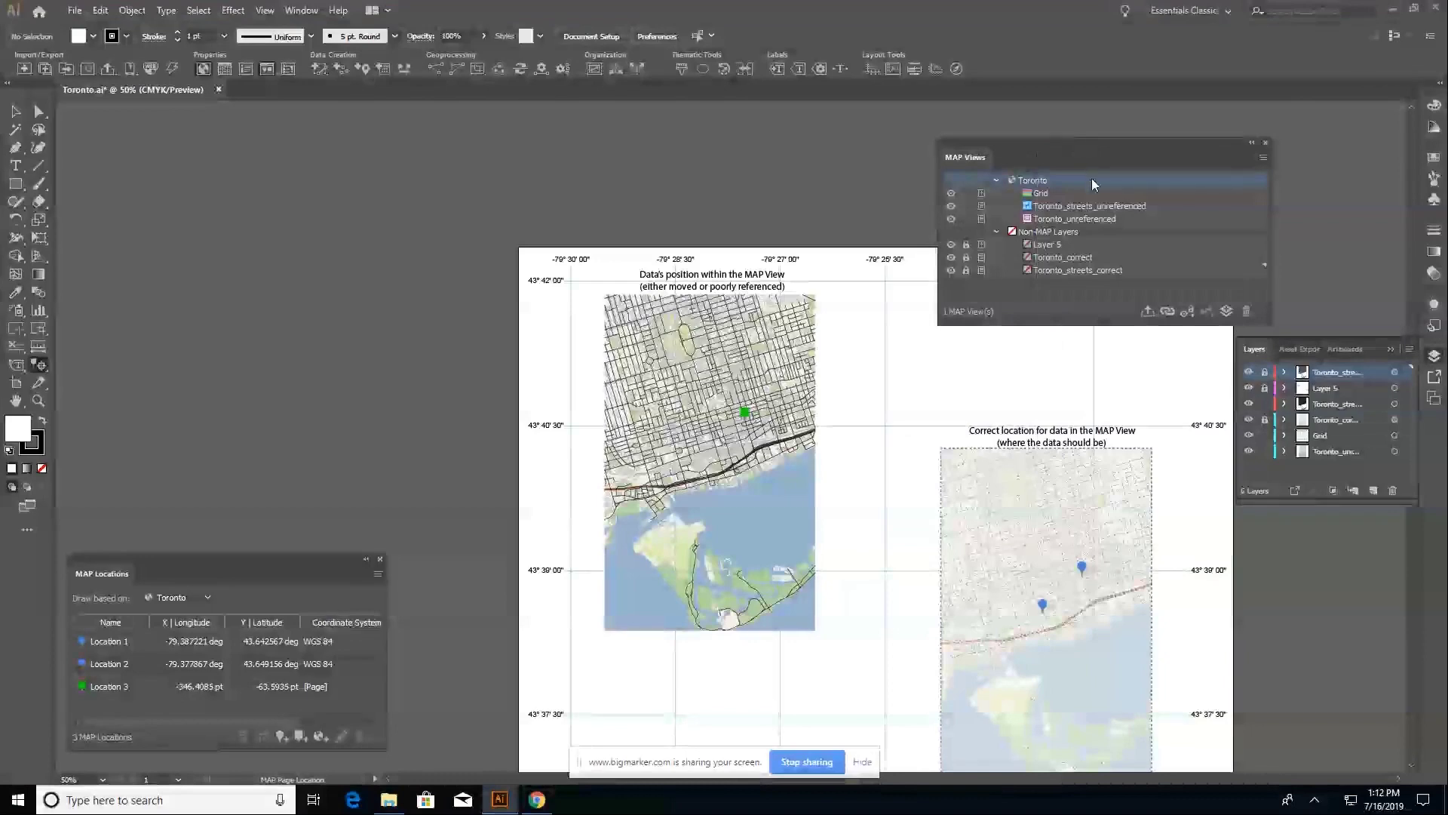
mouse_move(1092, 181)
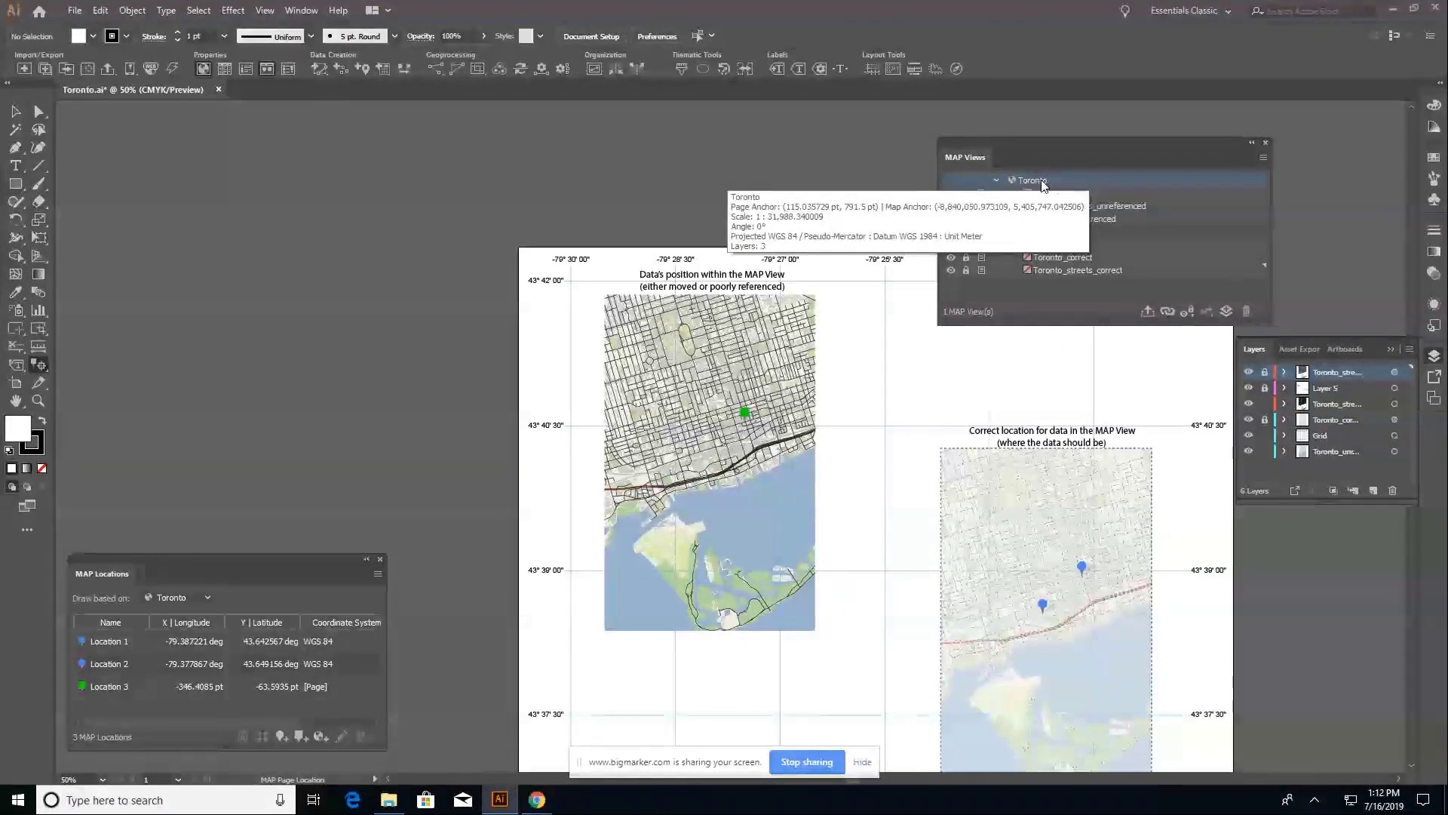
click(1263, 157)
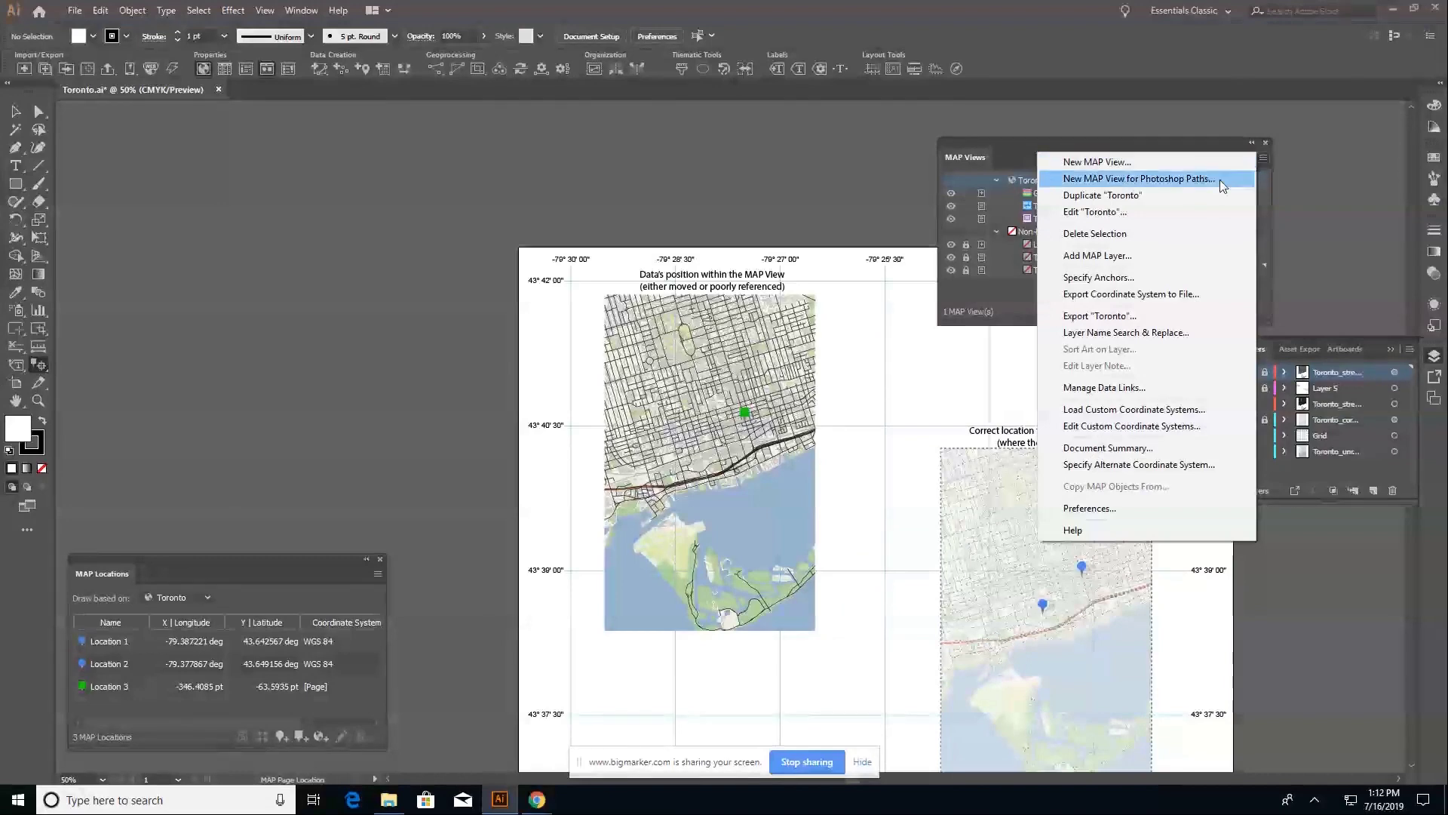
click(1175, 277)
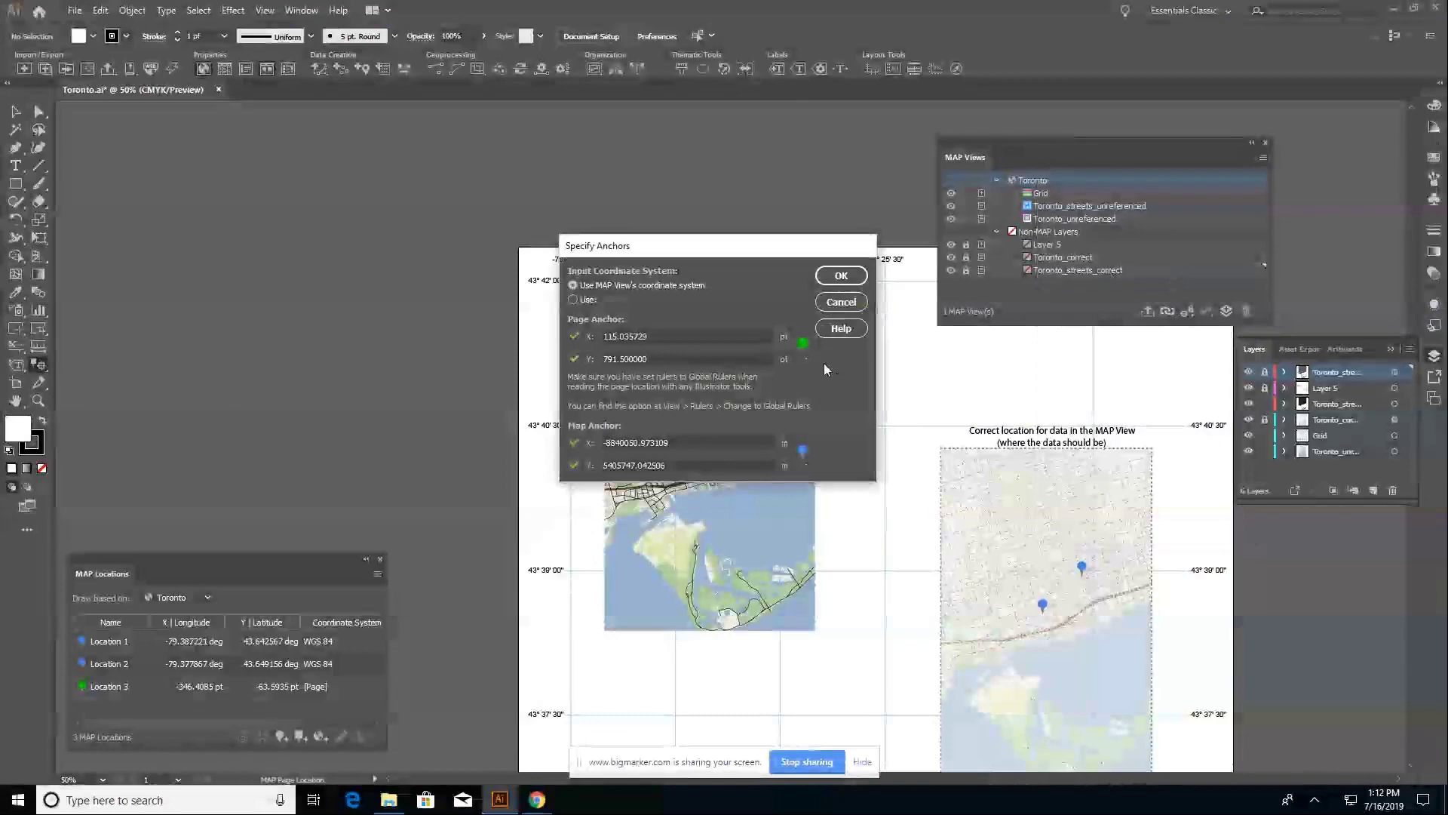
click(803, 348)
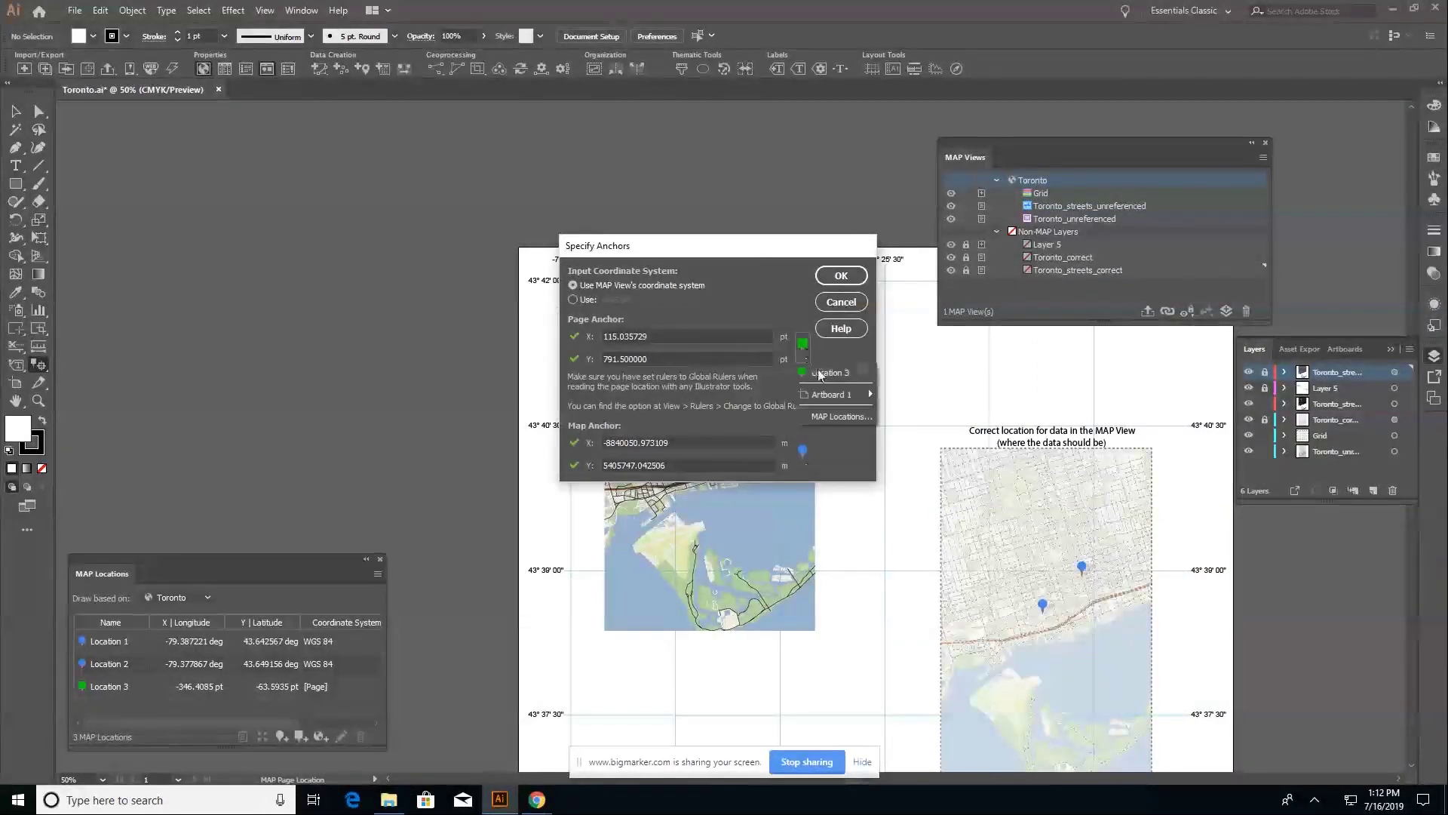
click(817, 380)
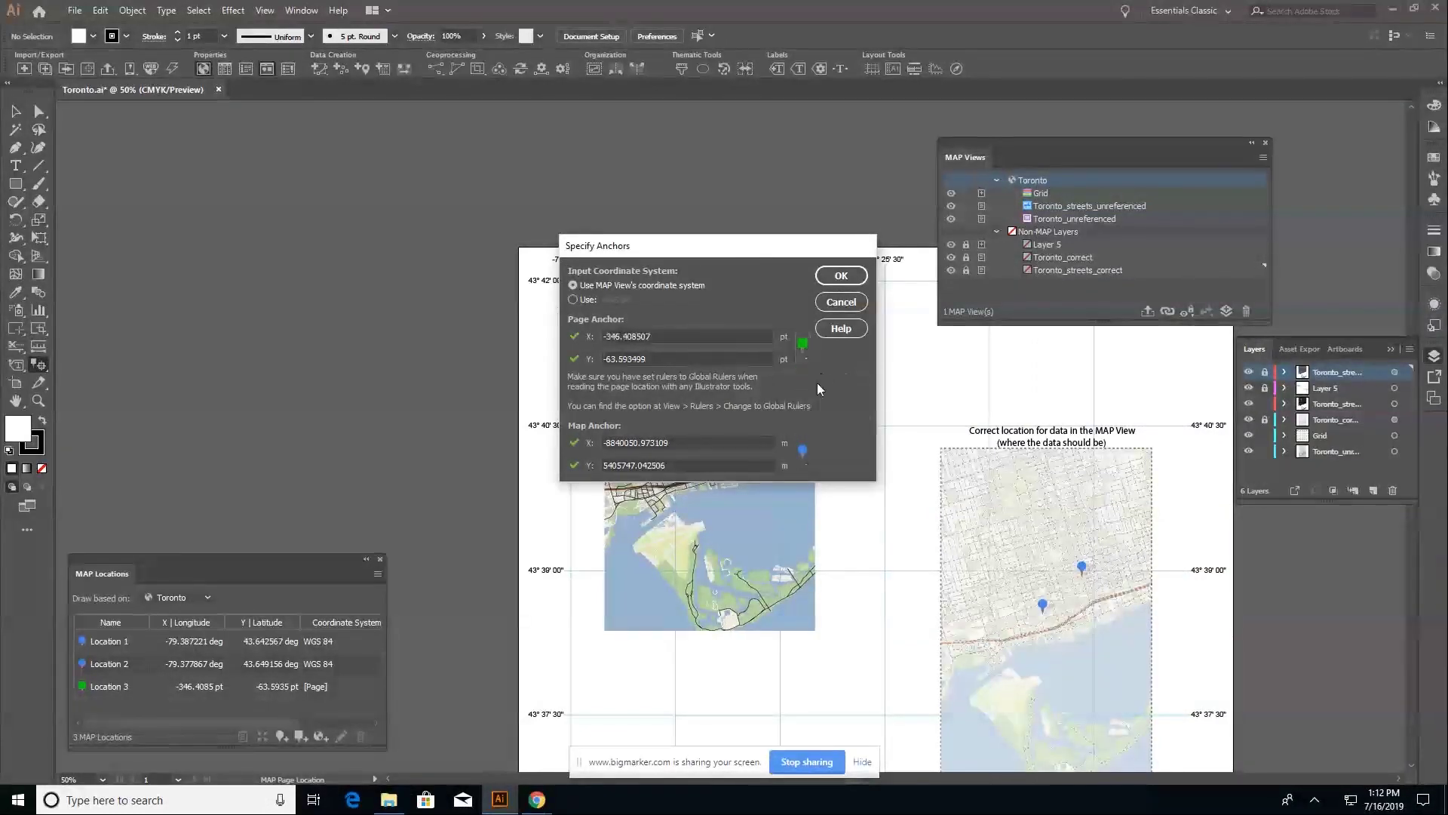
click(803, 449)
click(824, 496)
click(853, 280)
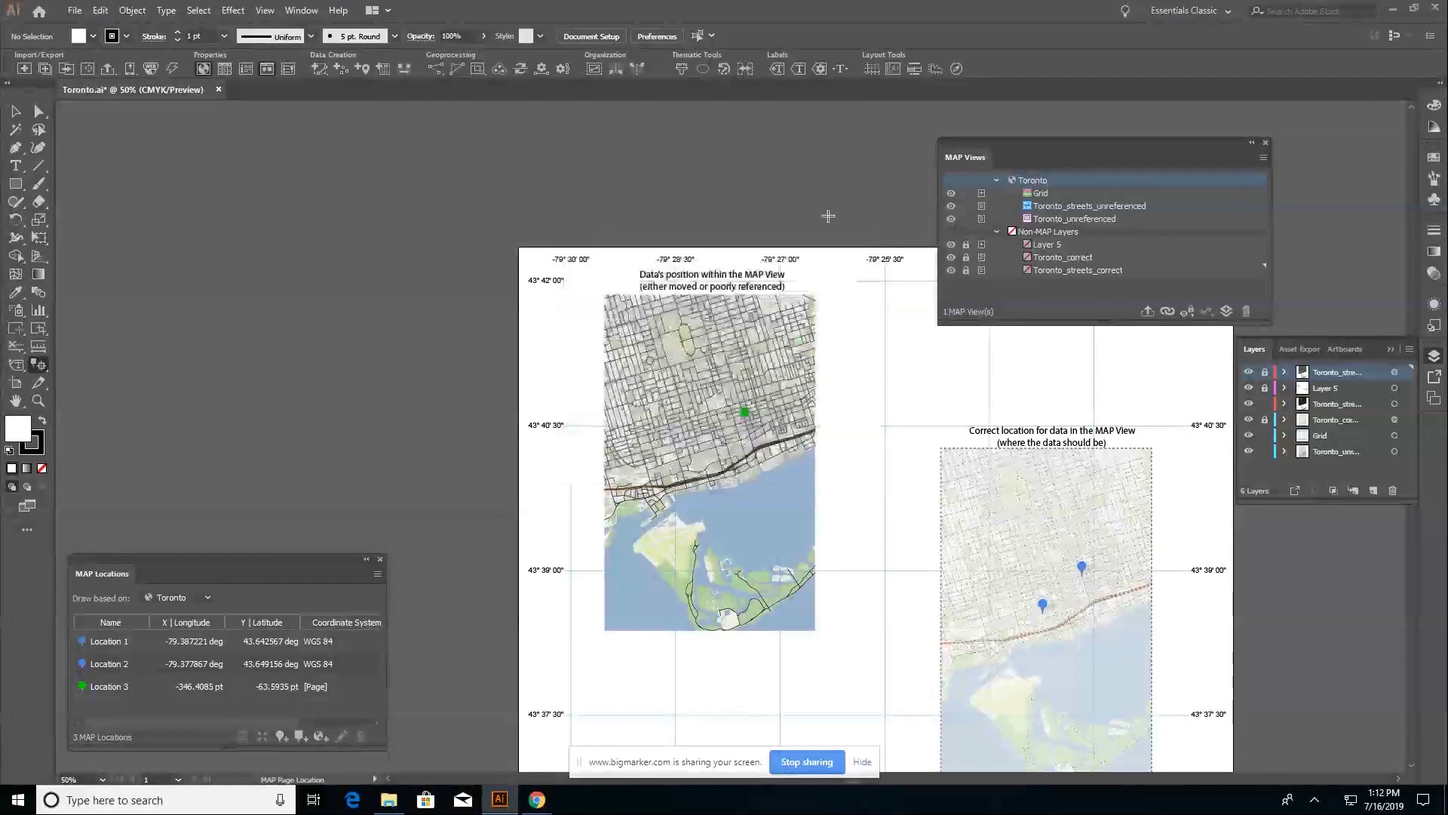
Select Location 2 and Location 1 in the locations list to check their pins downtown on the left map.
click(241, 665)
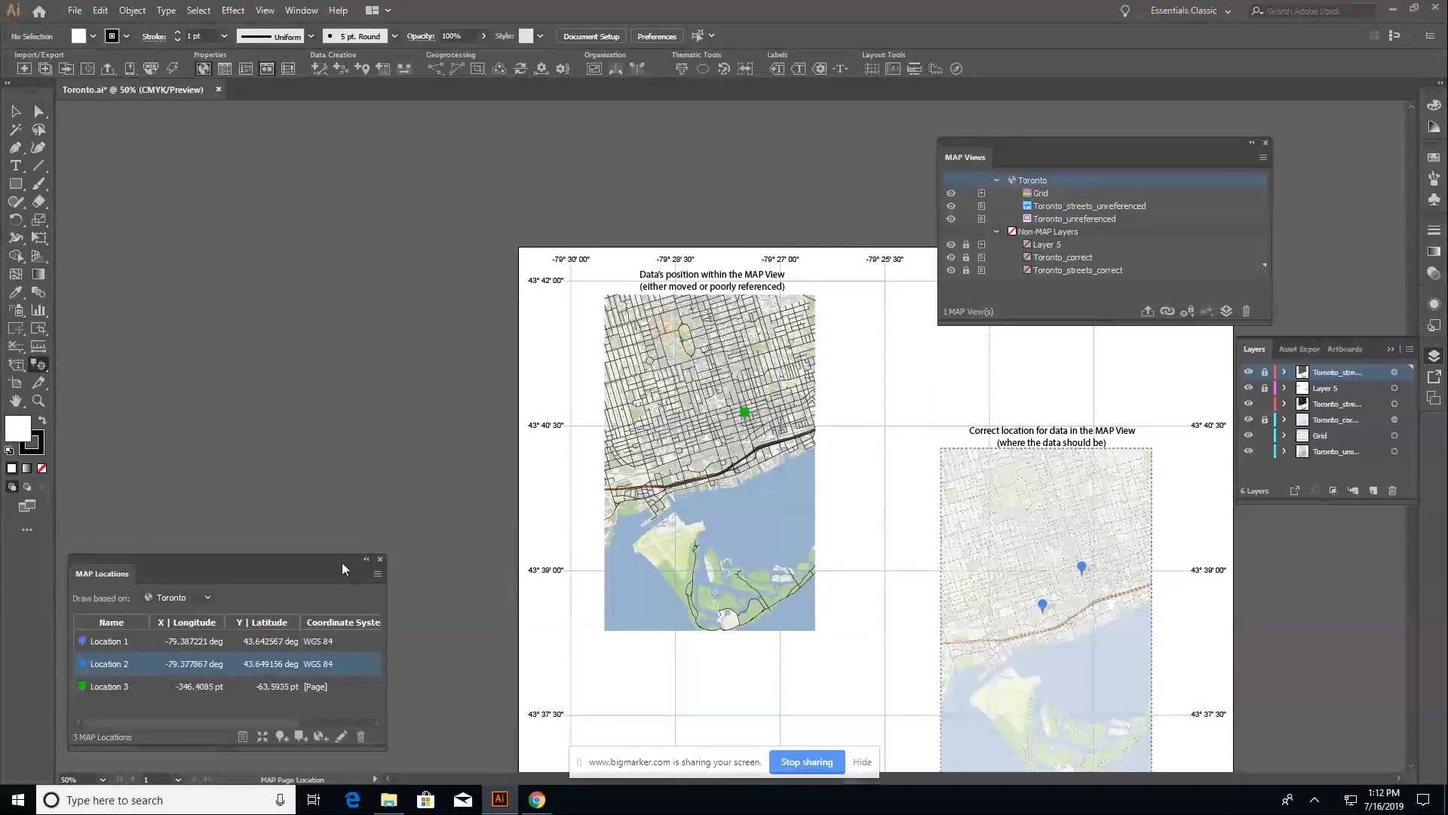
drag(341, 563, 406, 412)
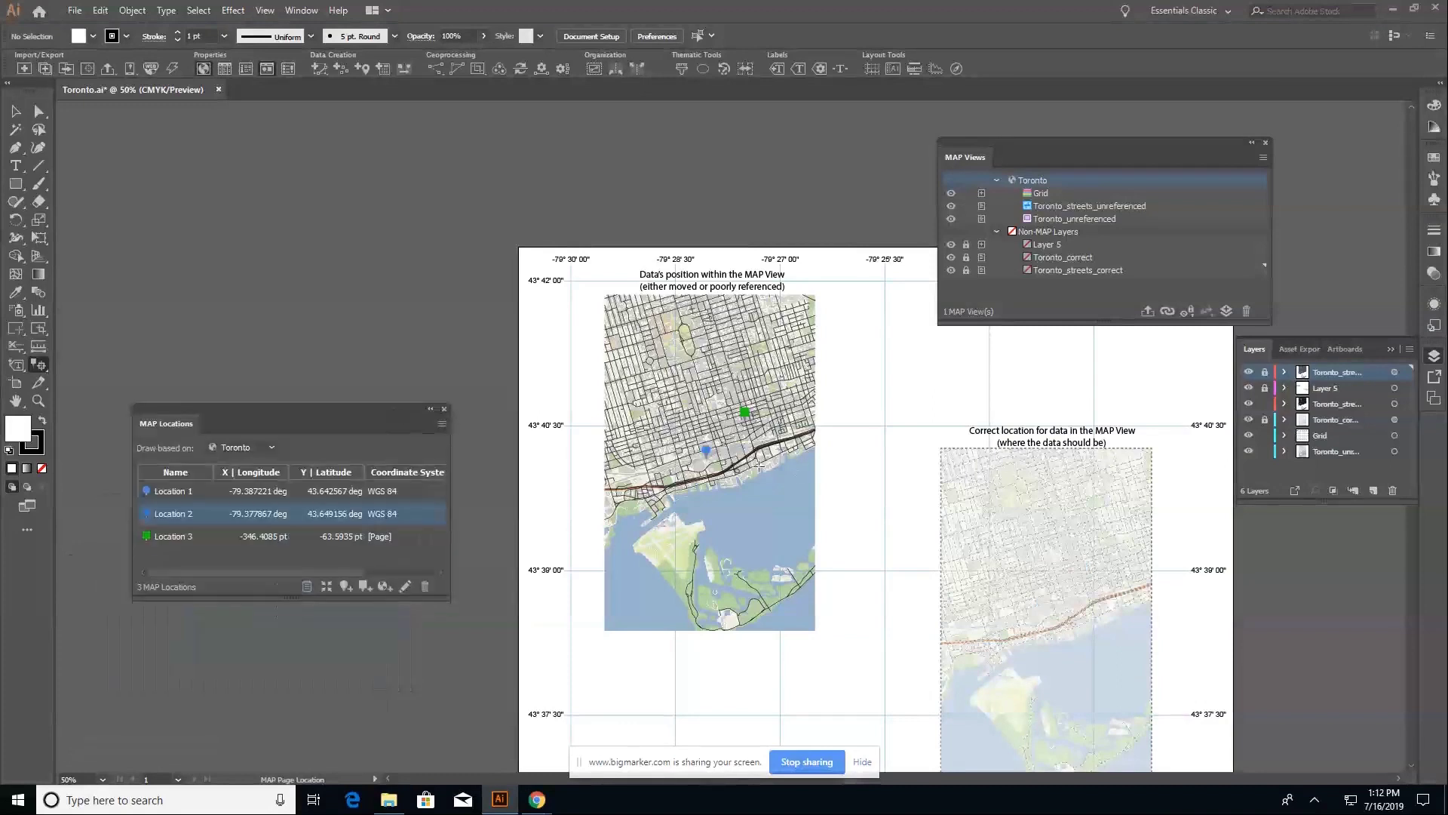
click(216, 491)
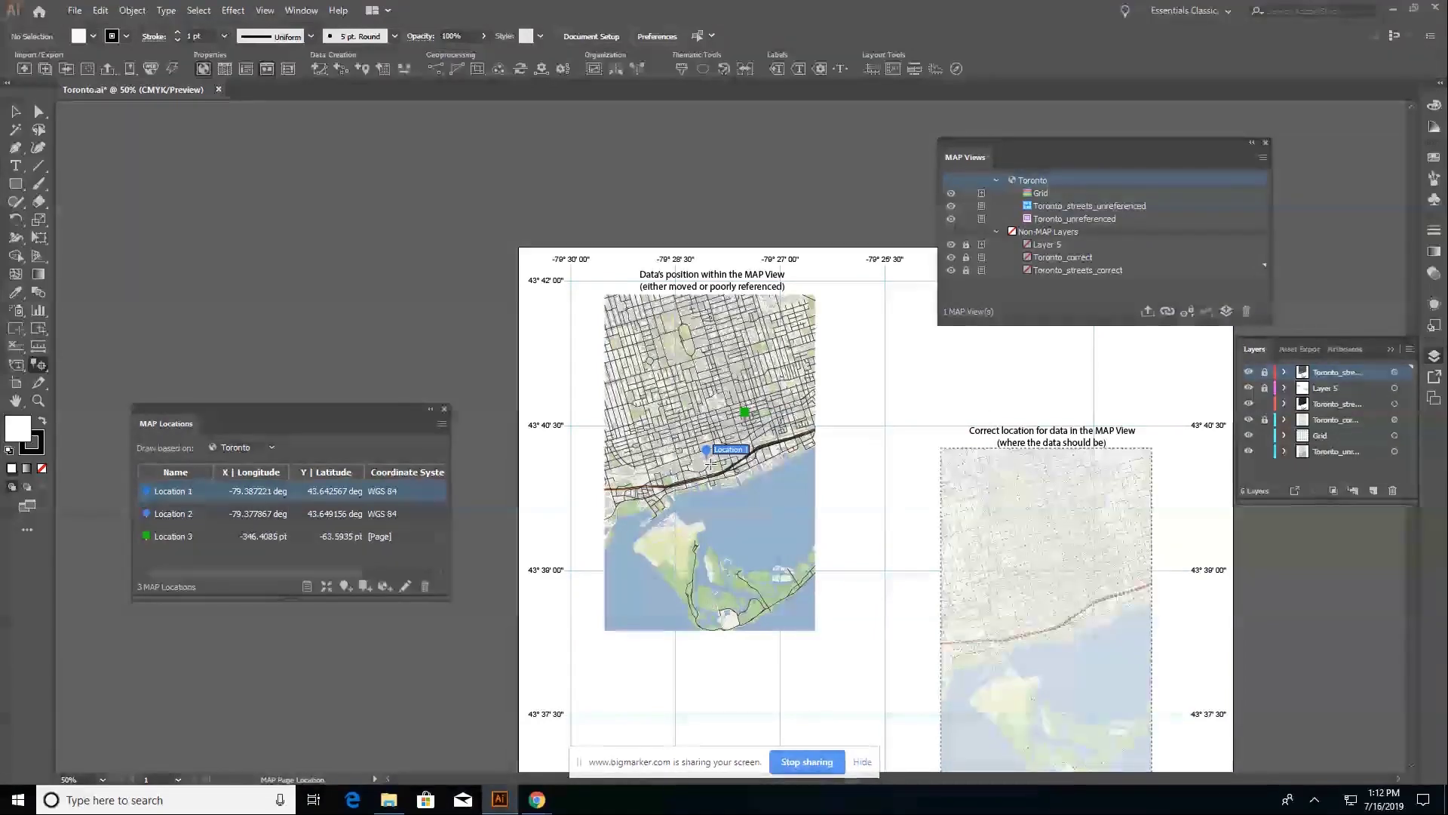
scroll(849, 464, down, 1)
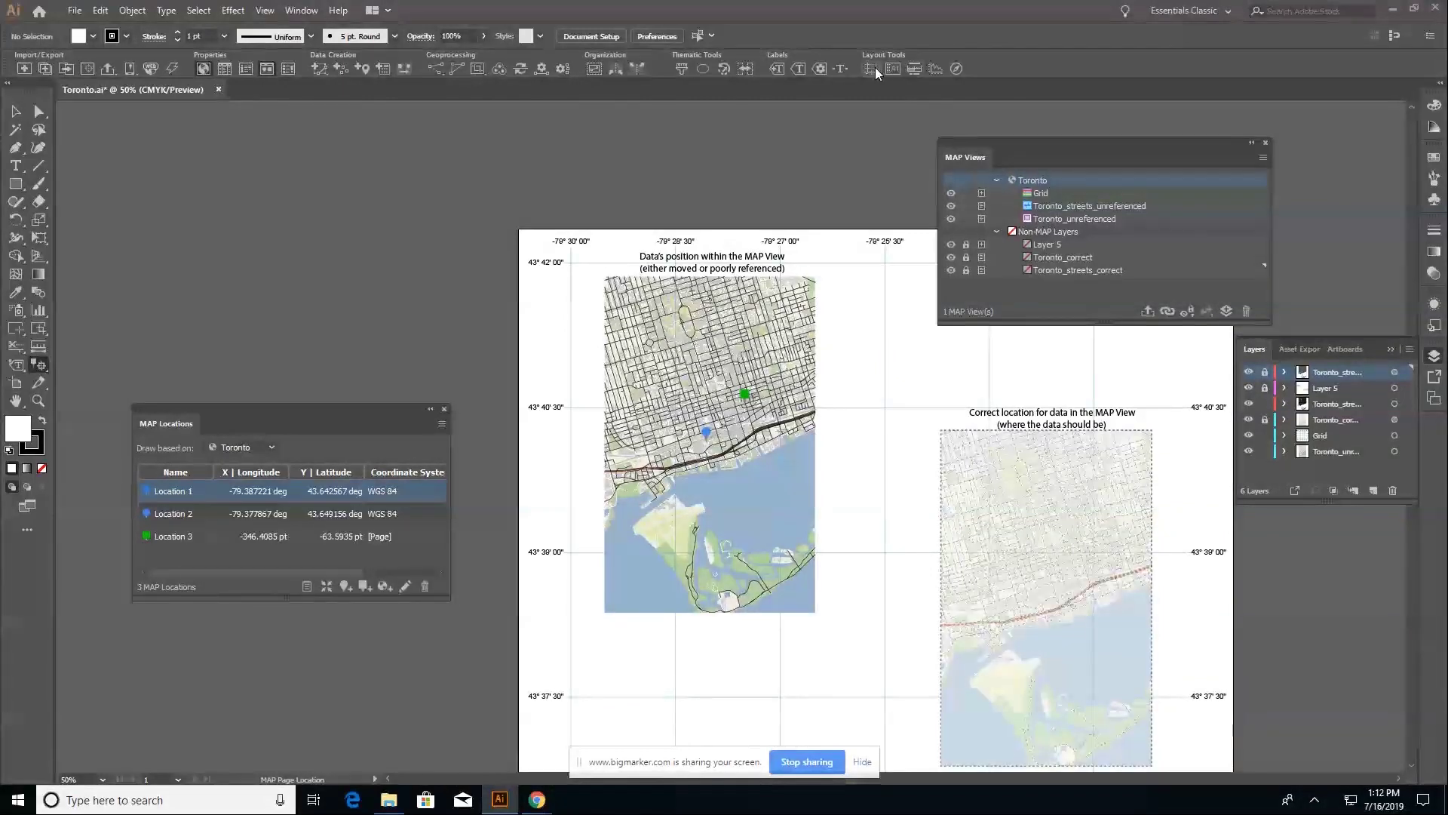
Regenerate the Grid layer's graticule from Grids & Graticules, then deselect.
click(1394, 437)
double_click(721, 375)
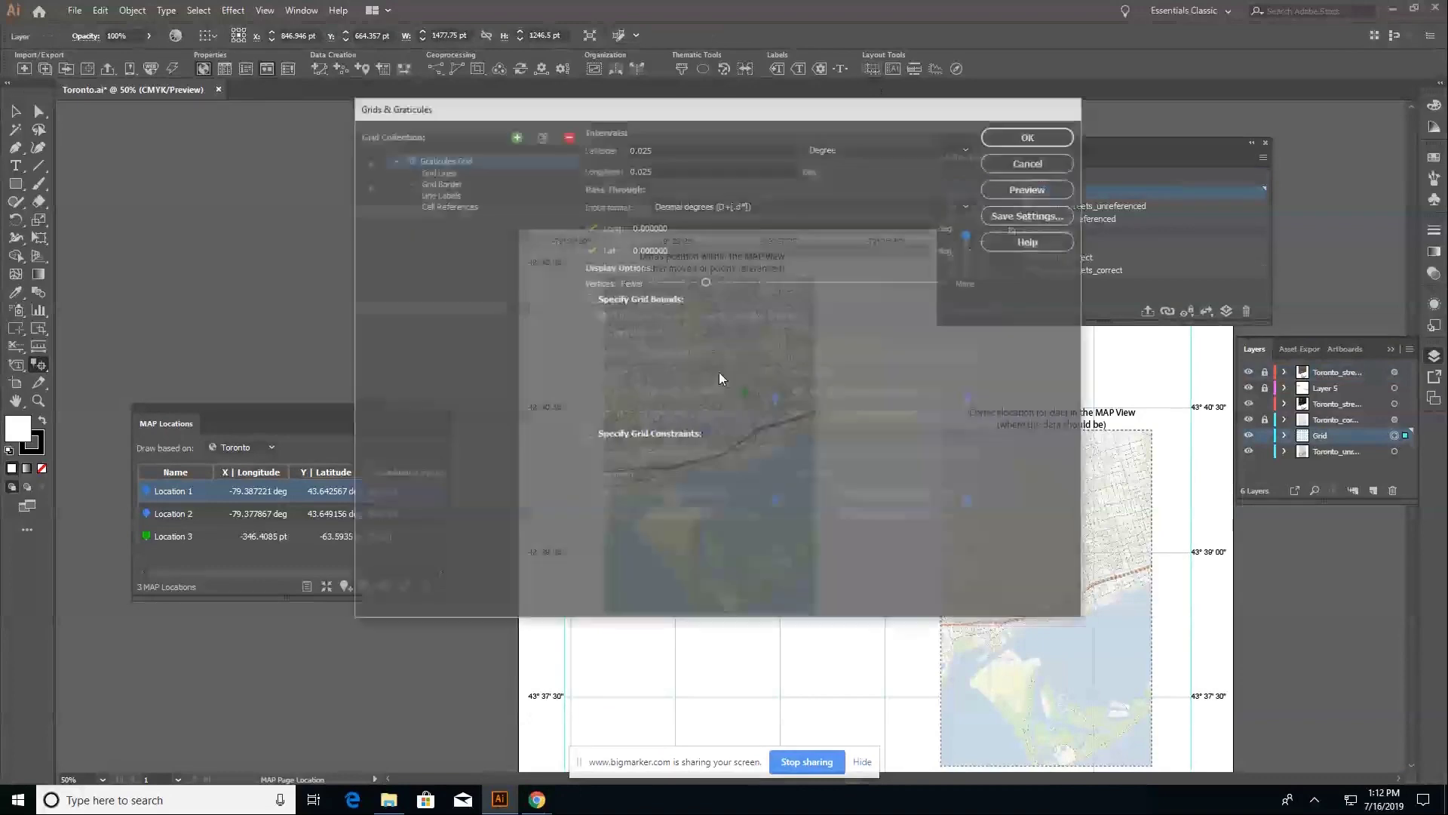
click(1031, 135)
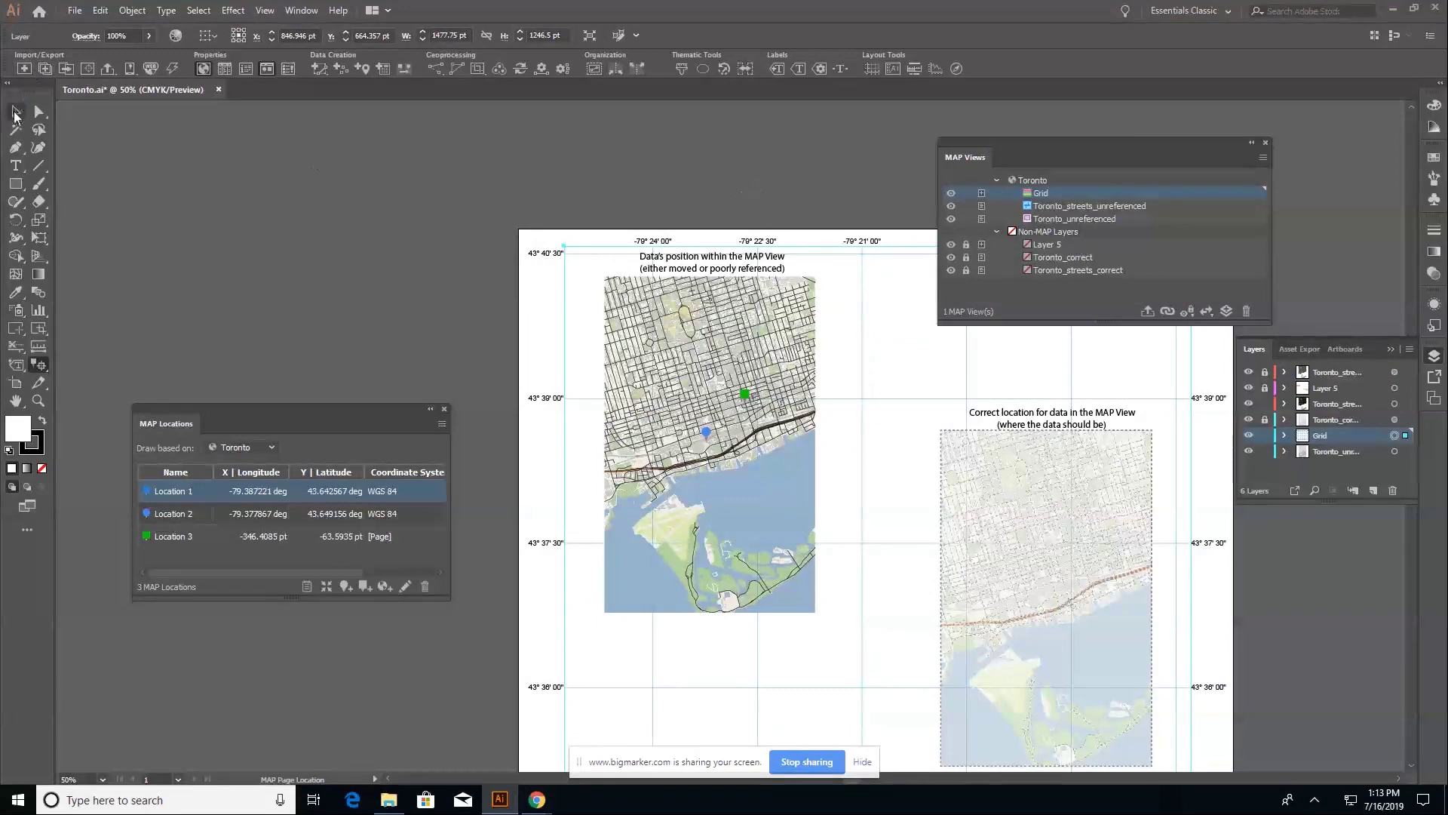
click(133, 195)
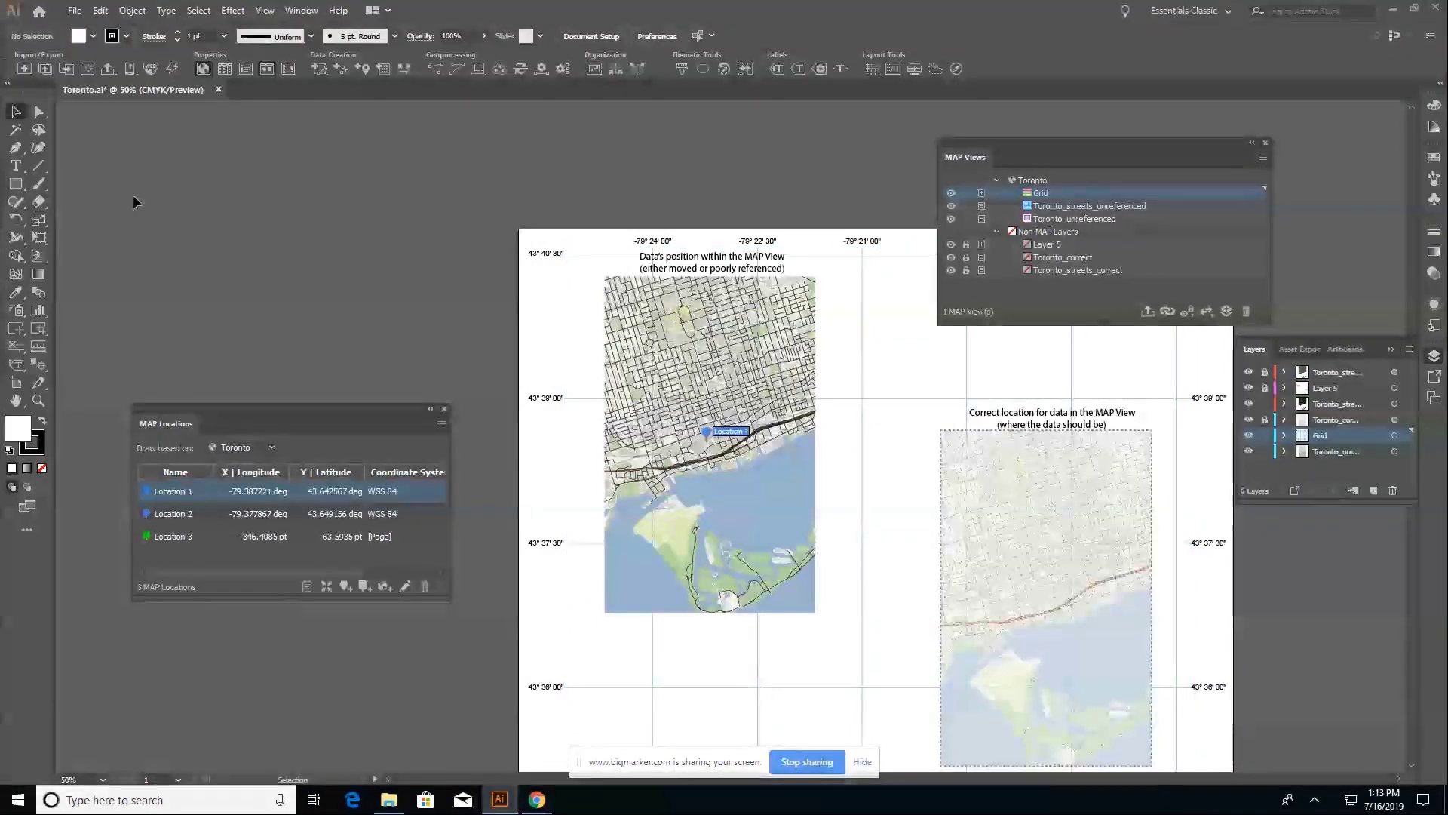